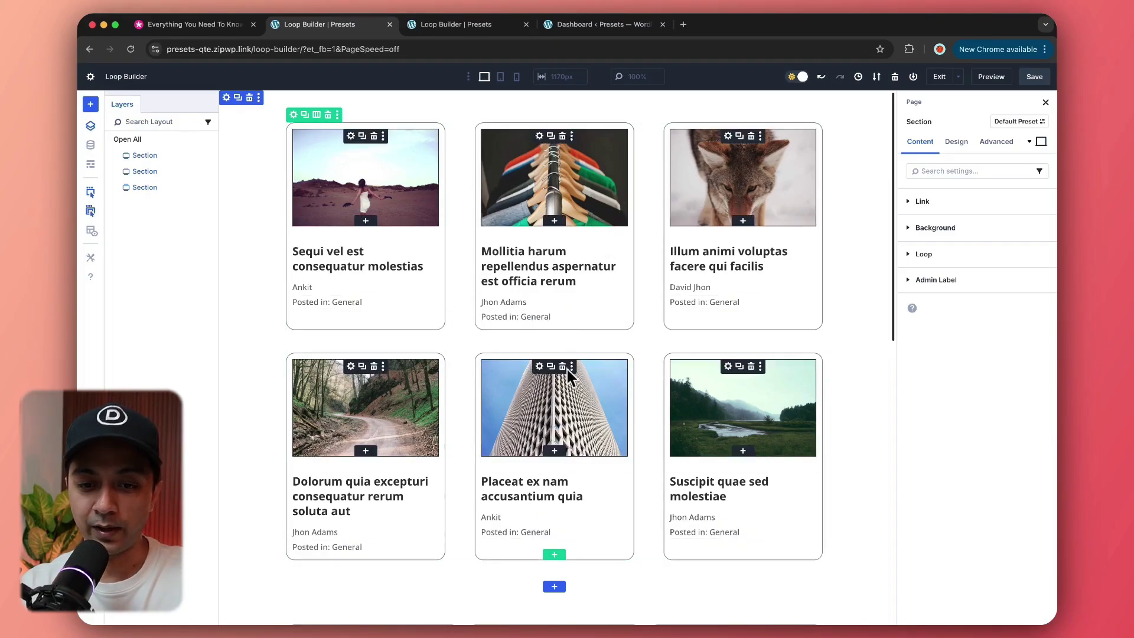
# Insert a new section with a row of three equal columns below the blog post grid, without adding a module
pyautogui.scroll(-3, 571, 355)
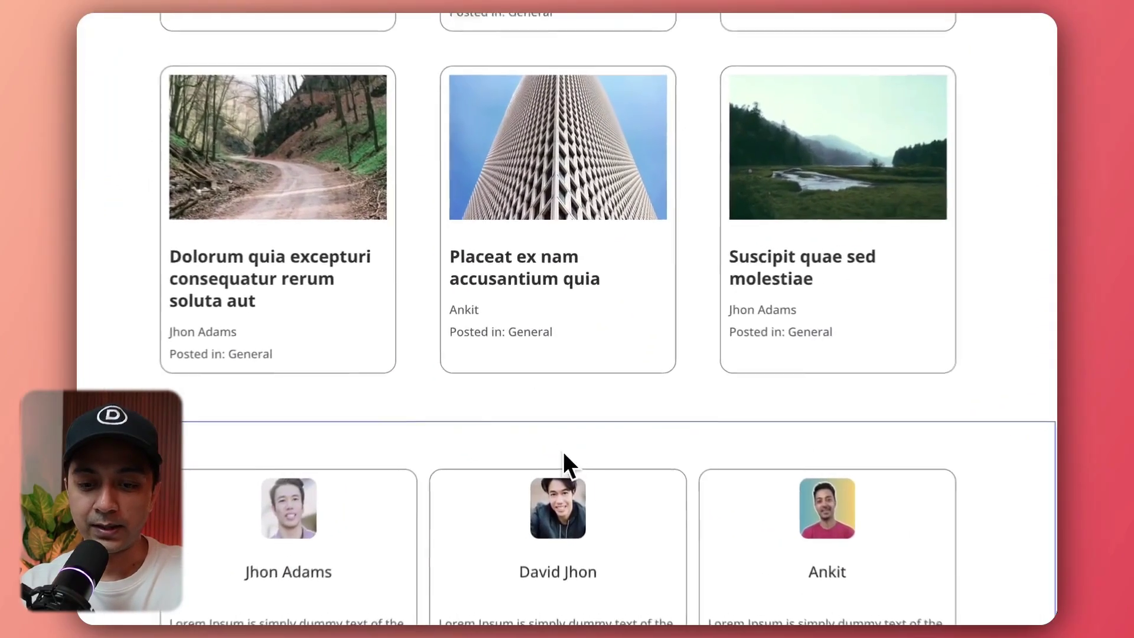
pyautogui.click(562, 451)
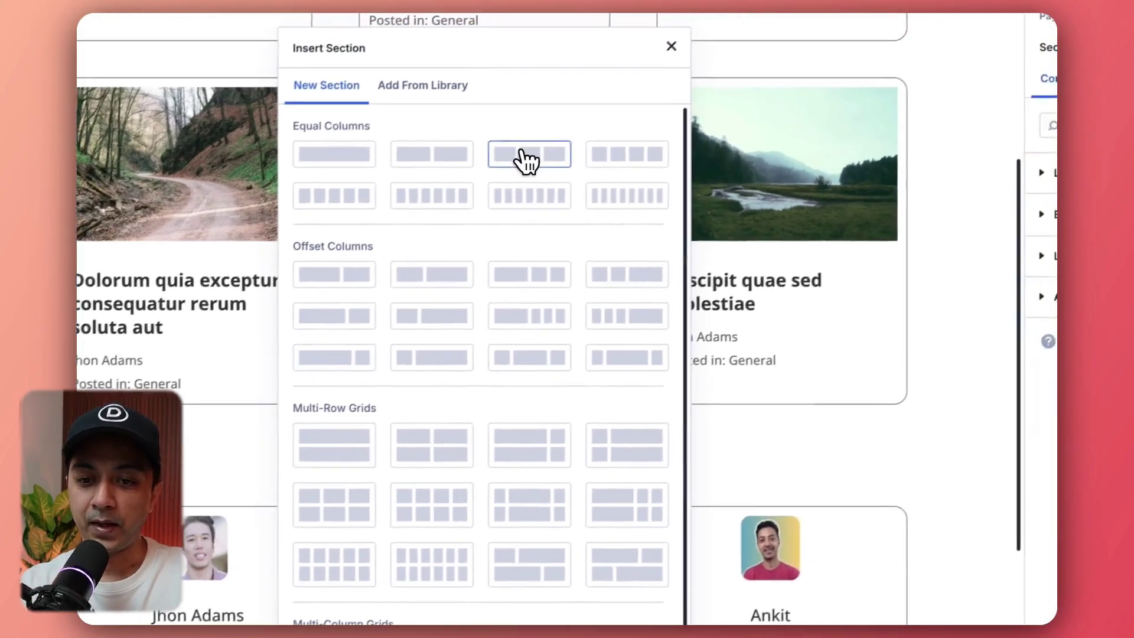
pyautogui.click(494, 176)
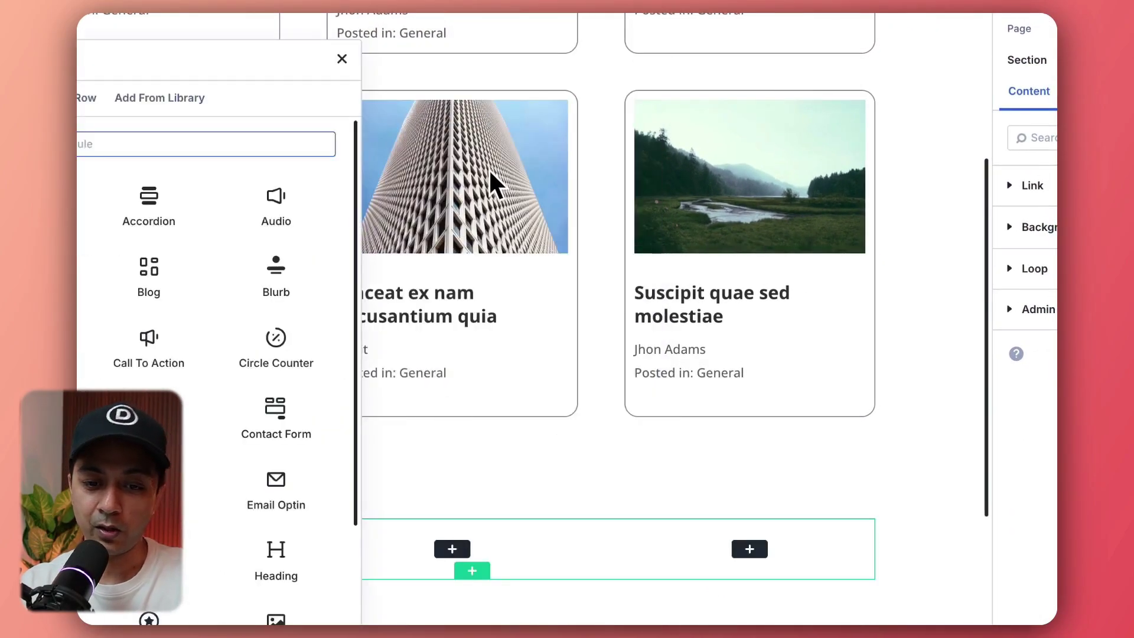
pyautogui.click(817, 399)
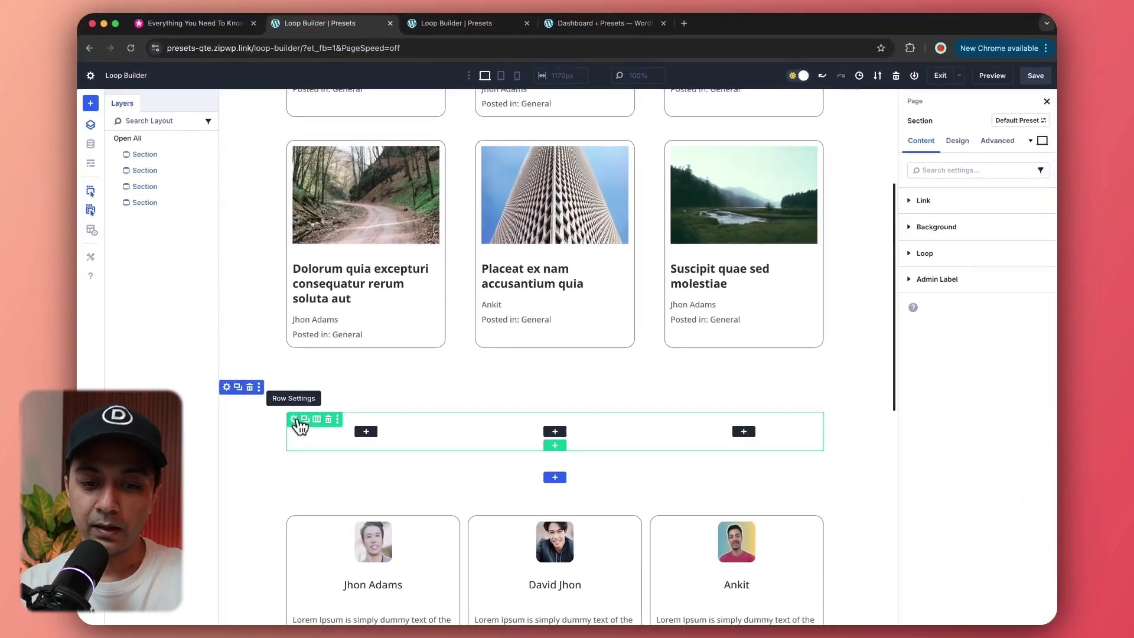
# Set the layout wrapping of the new three-column row to wrap its columns
pyautogui.click(295, 422)
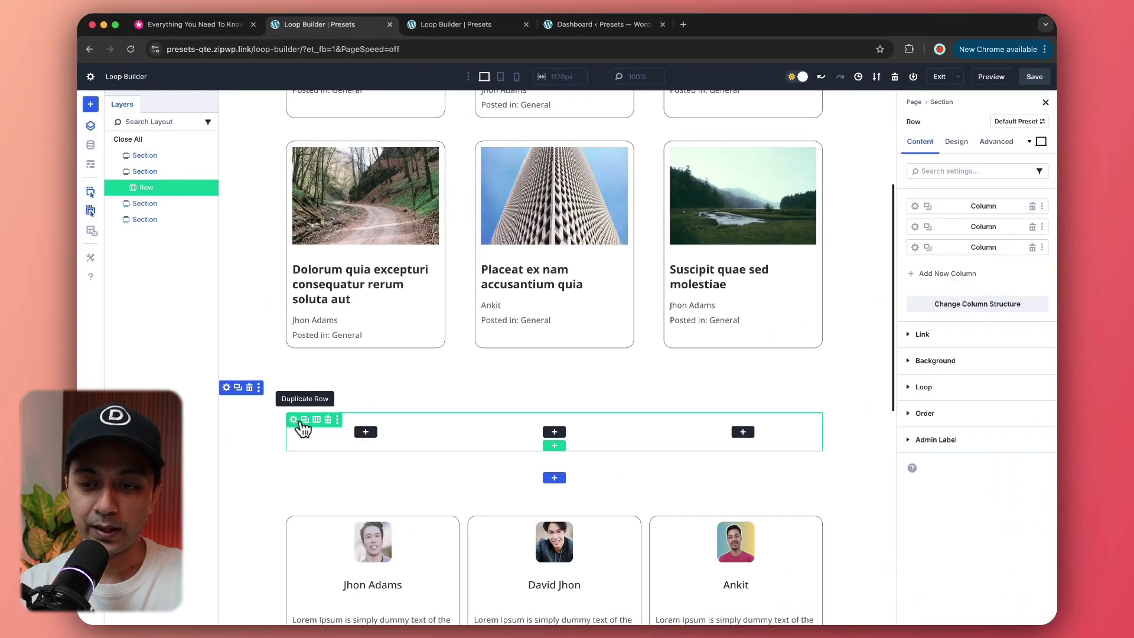
pyautogui.click(957, 143)
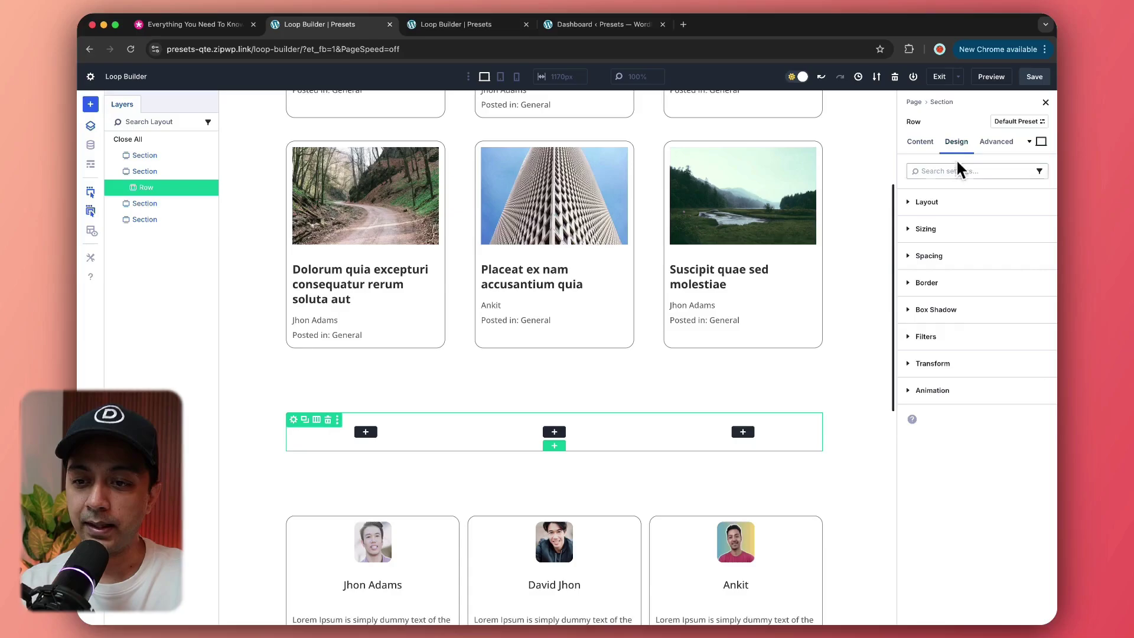
pyautogui.click(913, 204)
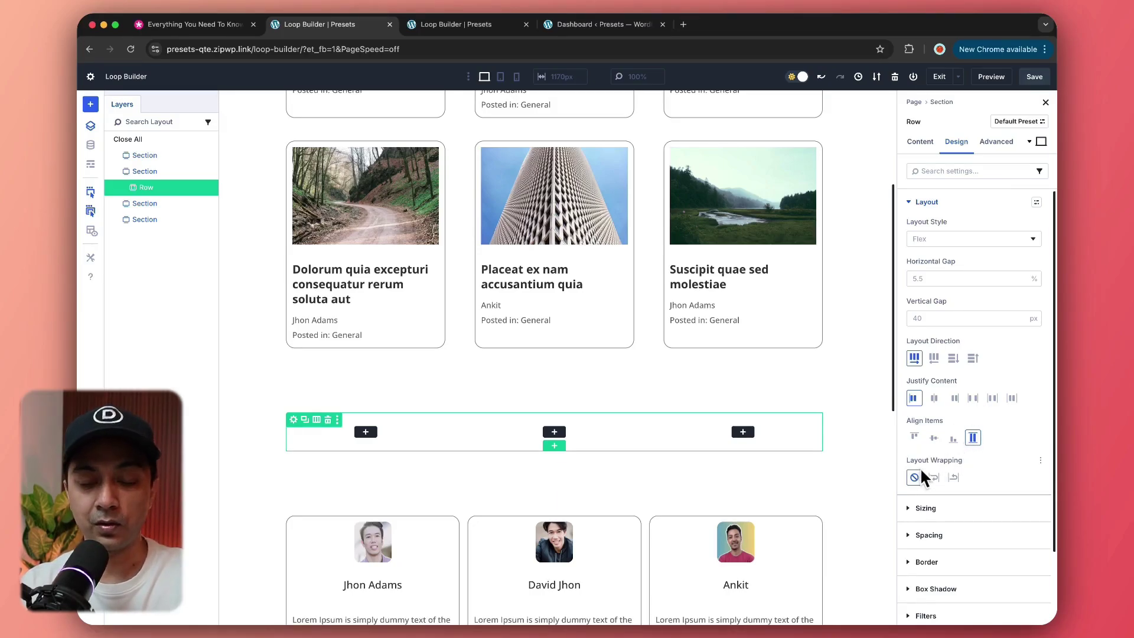
pyautogui.click(934, 477)
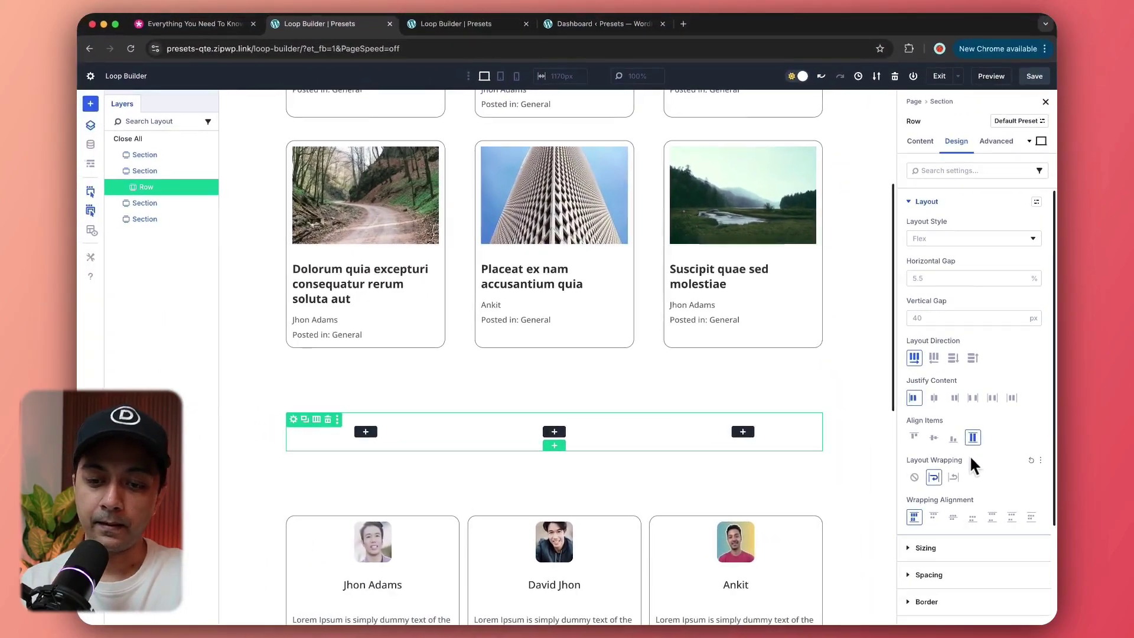
# Apply the post cards' rounded border styling to all three columns of the new row
pyautogui.click(294, 421)
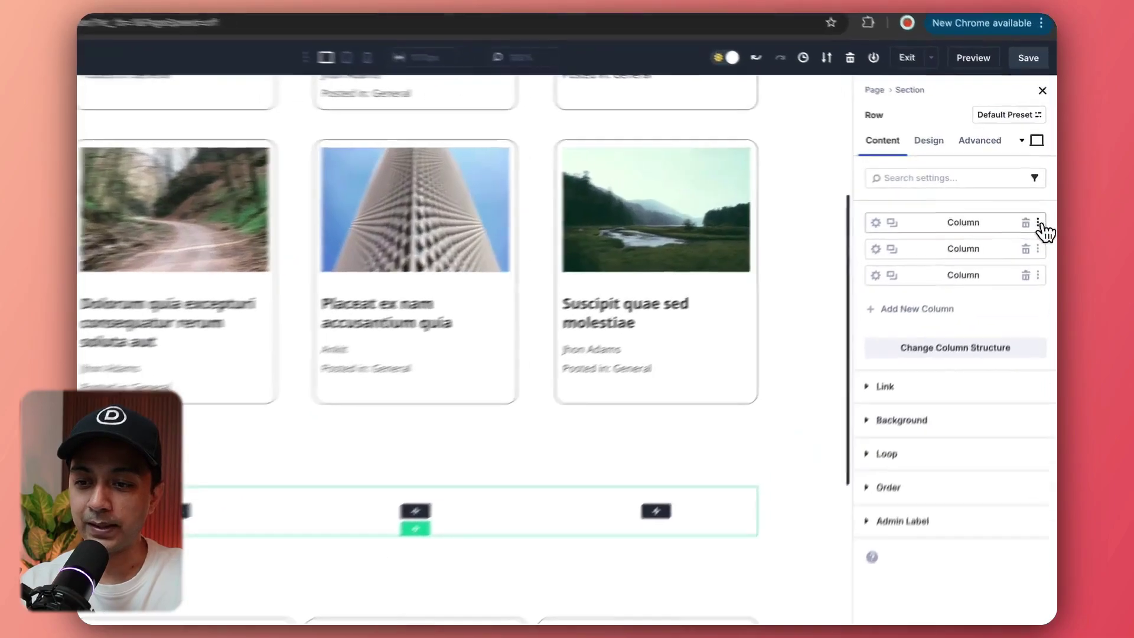
pyautogui.click(1038, 225)
pyautogui.click(1028, 234)
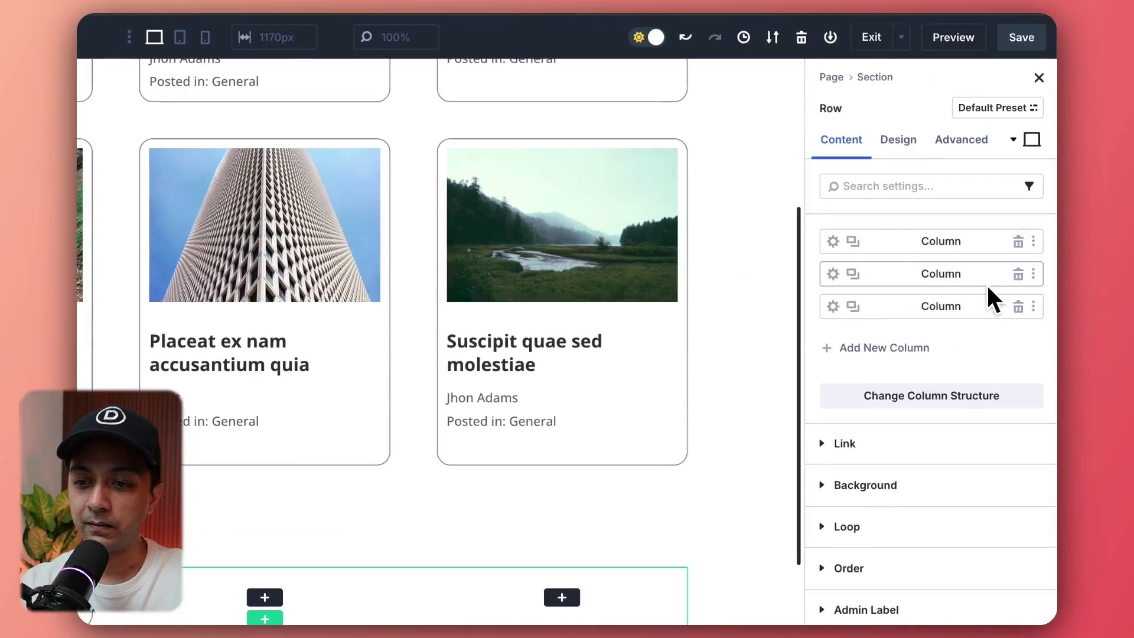
pyautogui.click(1034, 273)
pyautogui.click(1004, 320)
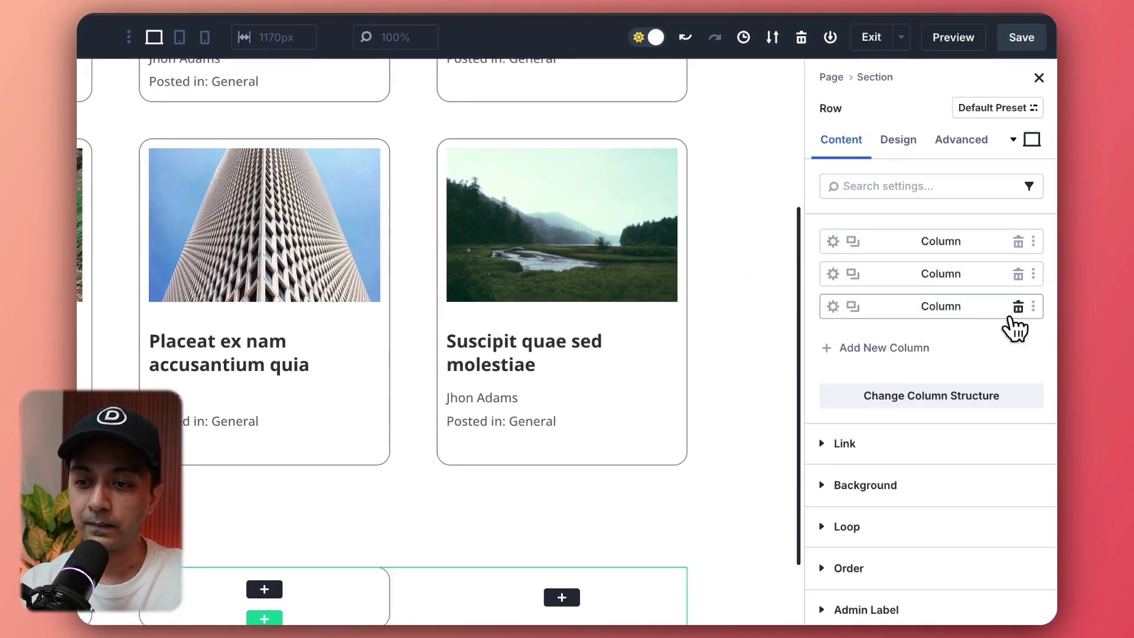
pyautogui.click(1034, 306)
pyautogui.click(969, 353)
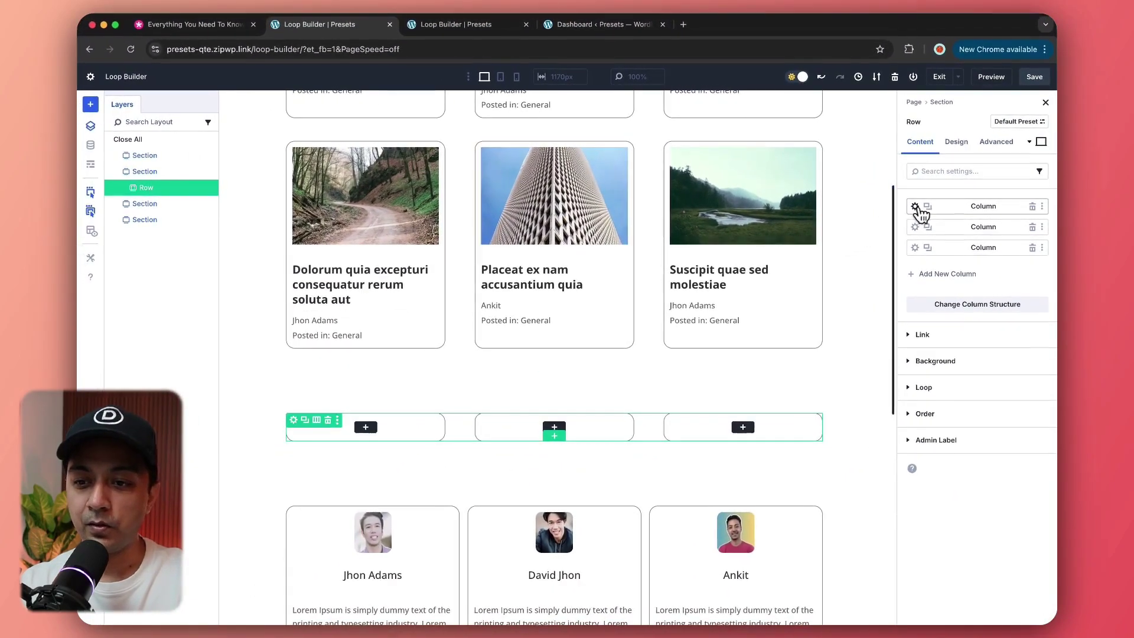
# Turn the first column of the new row into a loop element
pyautogui.click(916, 207)
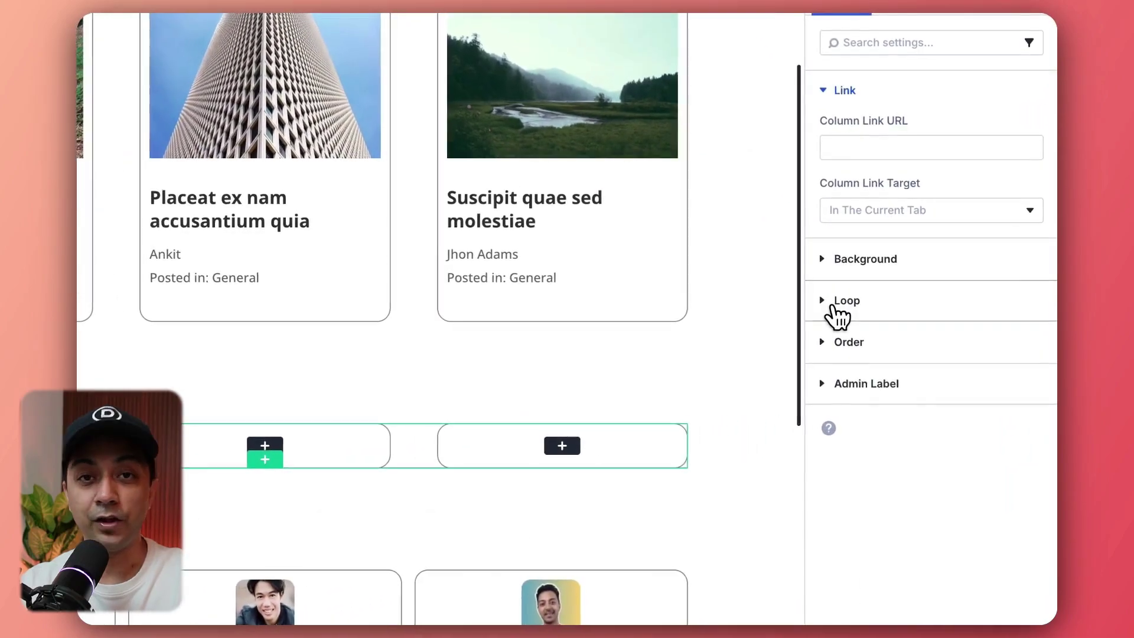
pyautogui.click(839, 313)
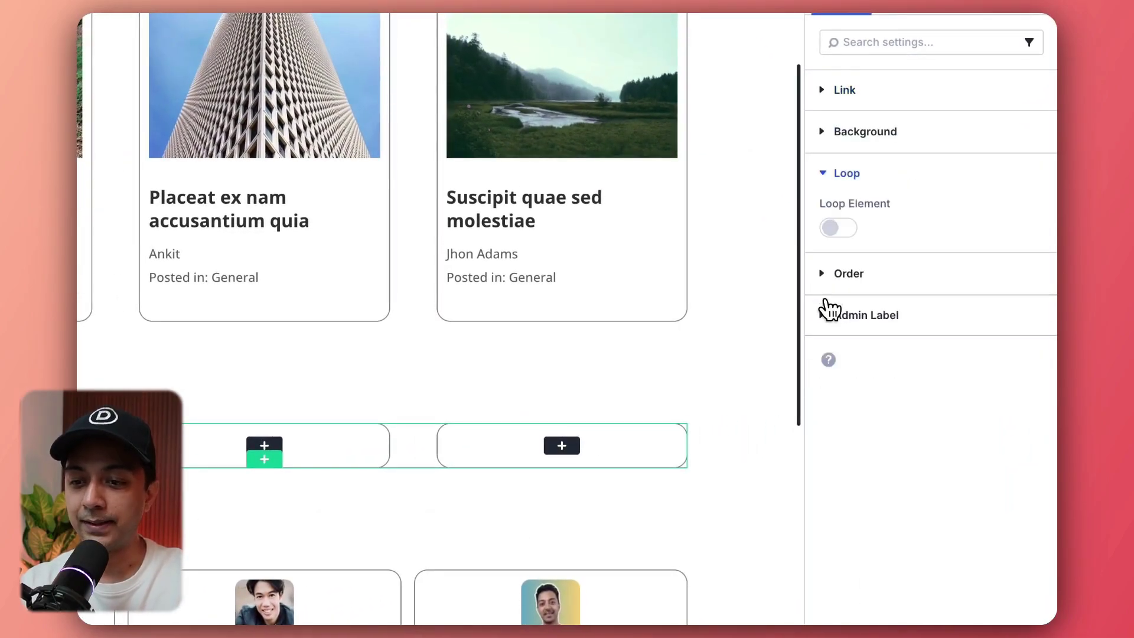
pyautogui.click(847, 234)
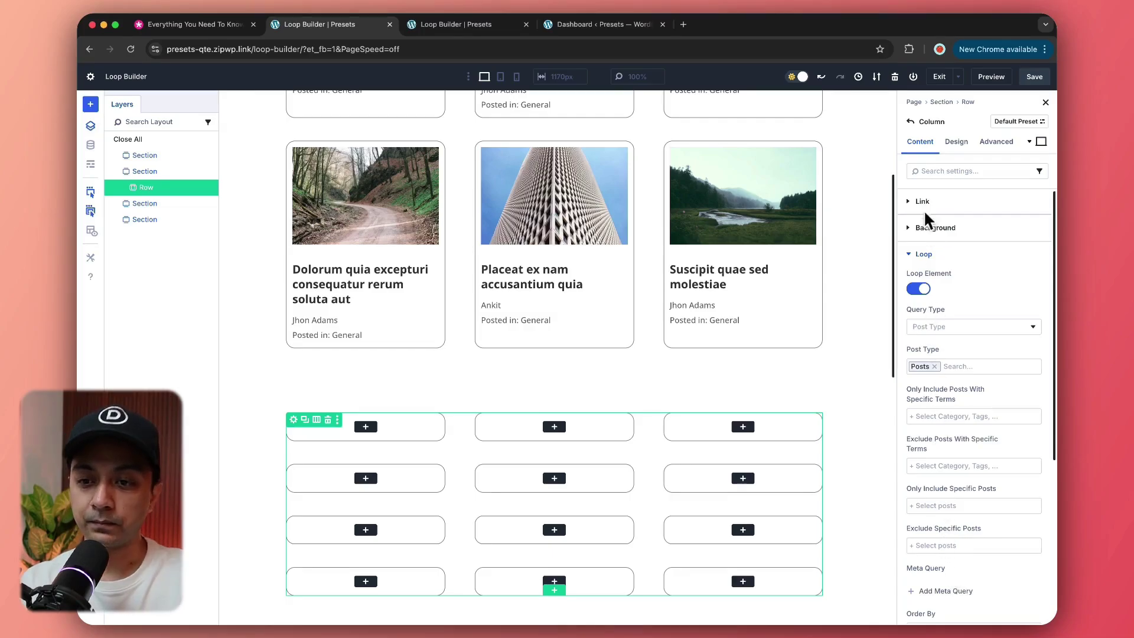
# Delete the second and third columns from the row, keeping only the looped column
pyautogui.click(910, 121)
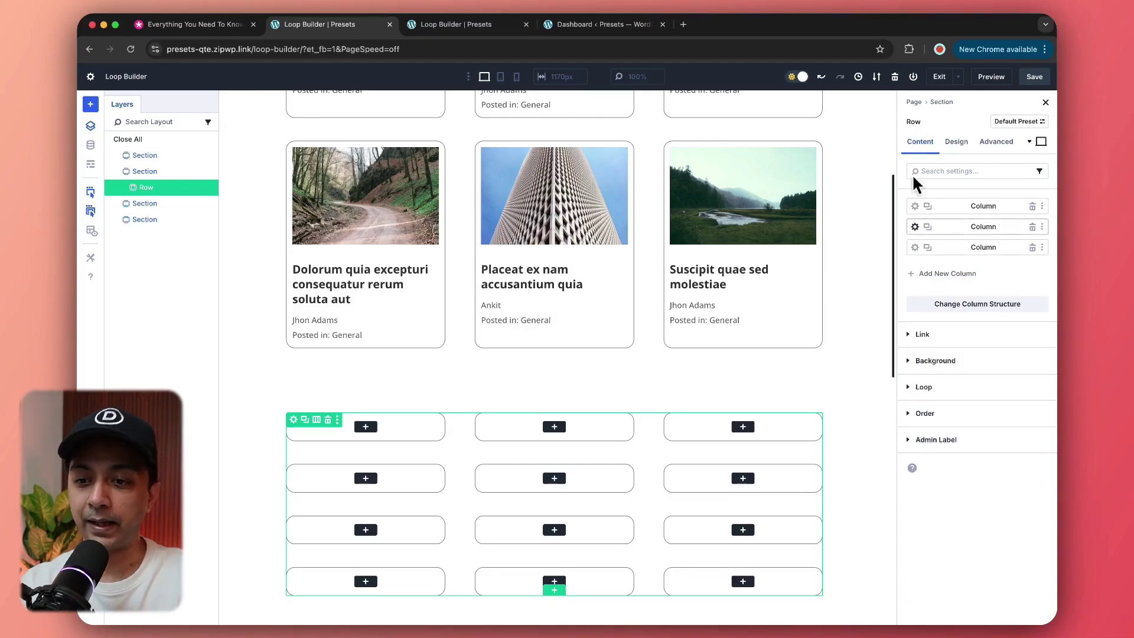
pyautogui.click(1033, 247)
pyautogui.click(1033, 227)
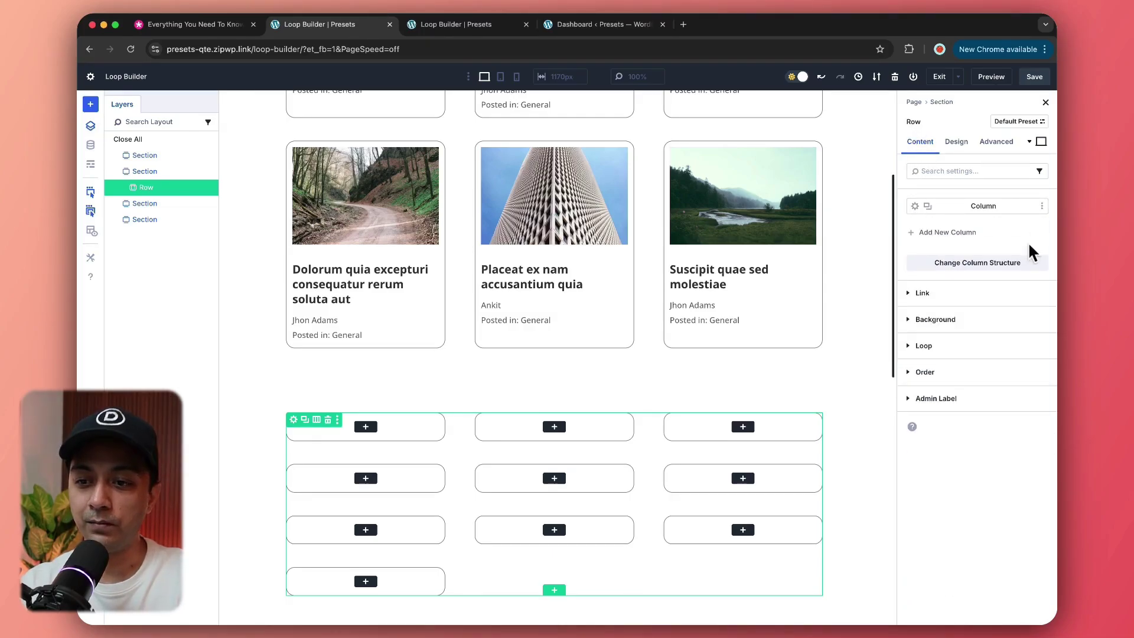
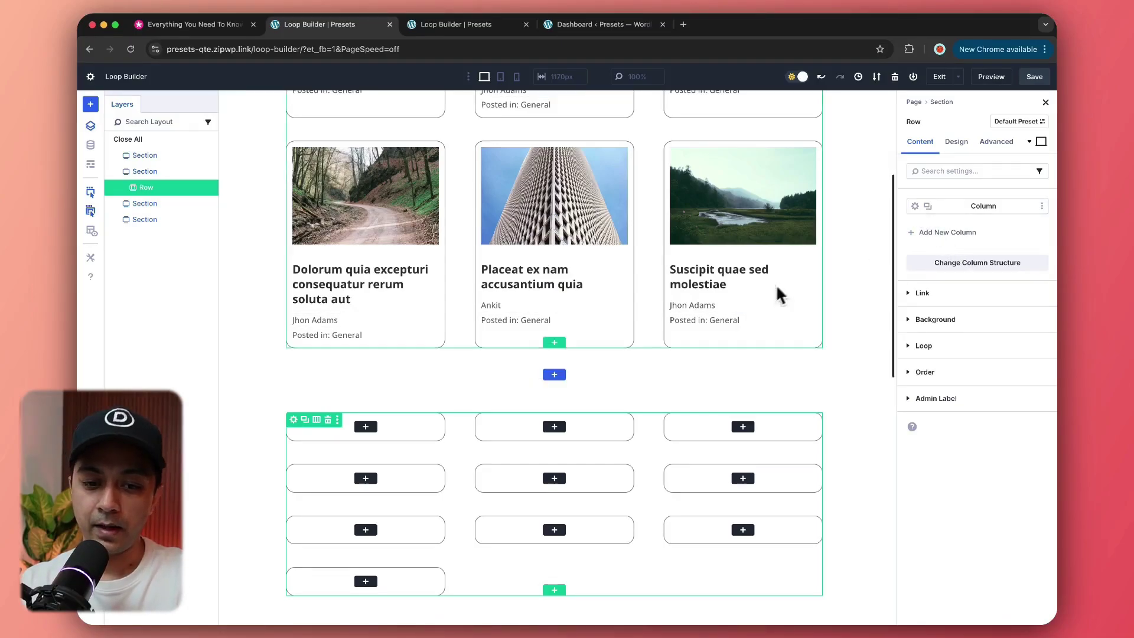
# Add an Image module to the looped column and use Loop Featured Image as its dynamic content
pyautogui.click(367, 428)
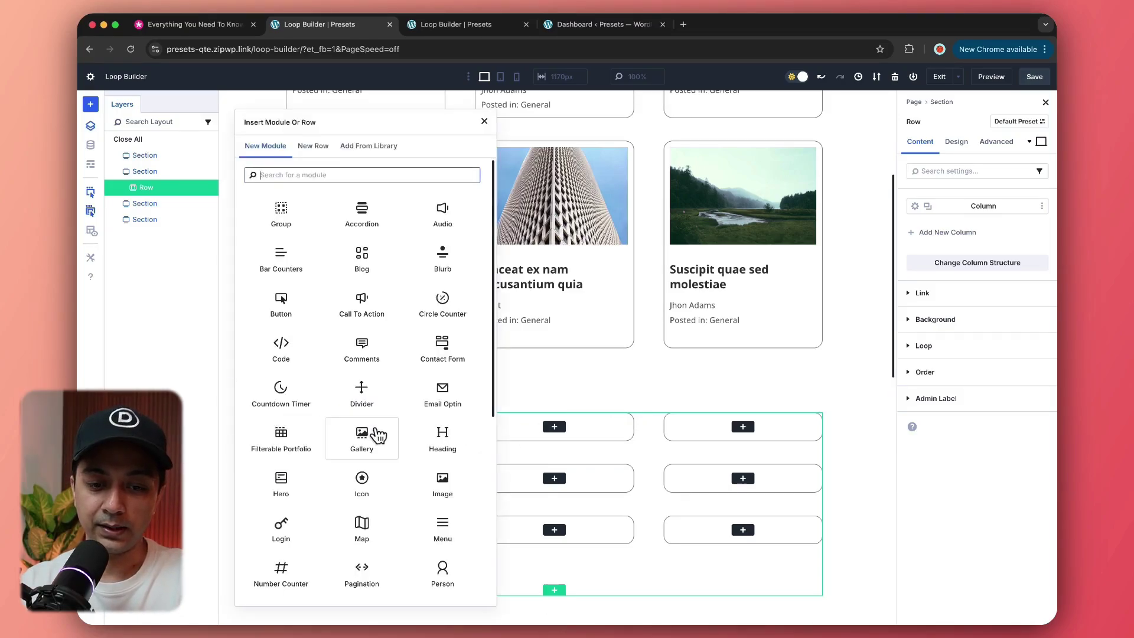
pyautogui.click(443, 482)
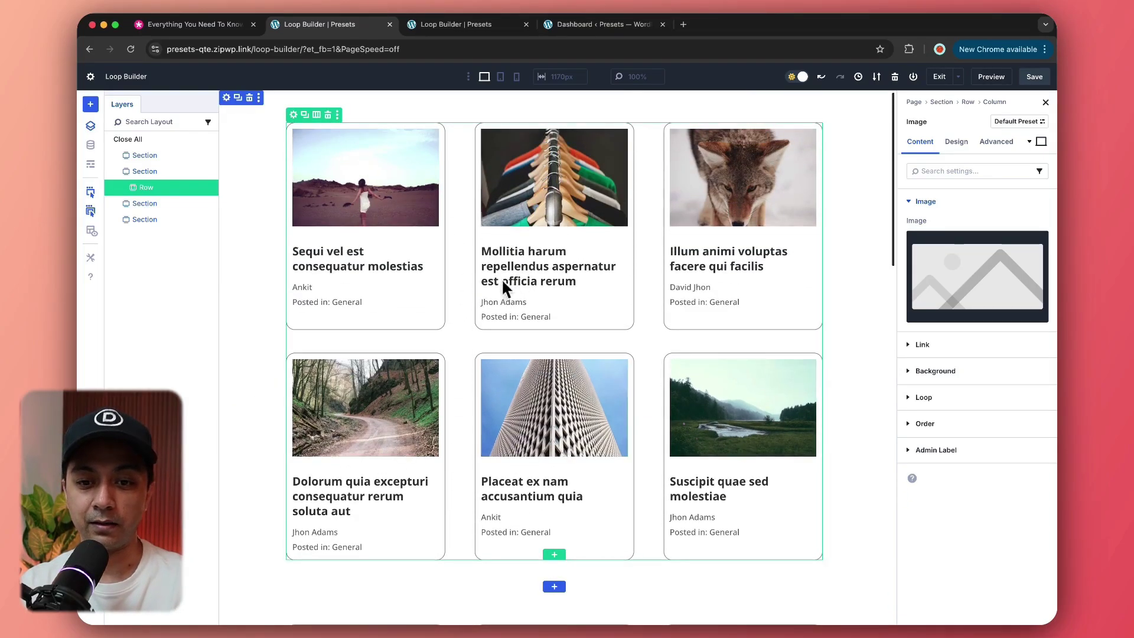
pyautogui.scroll(-7, 631, 350)
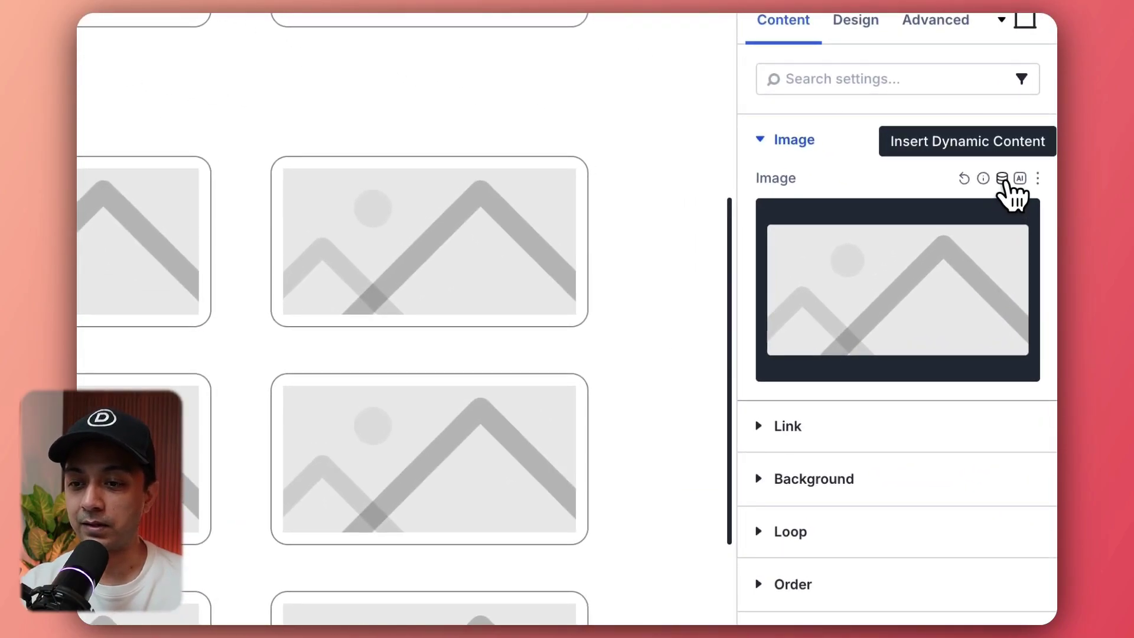
pyautogui.click(1004, 179)
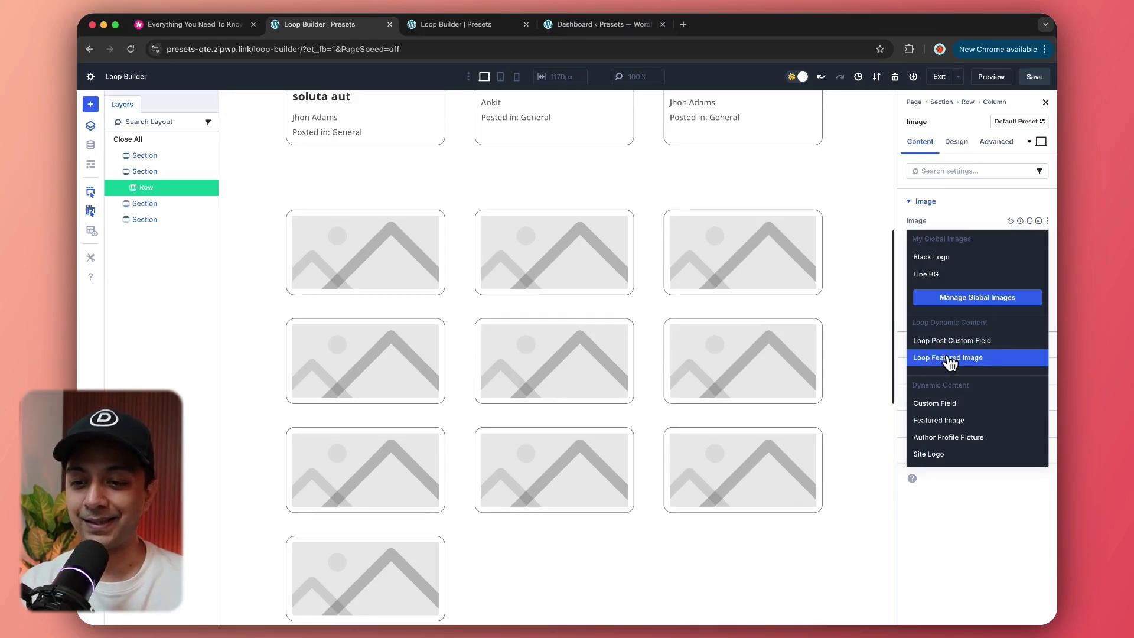
pyautogui.click(948, 358)
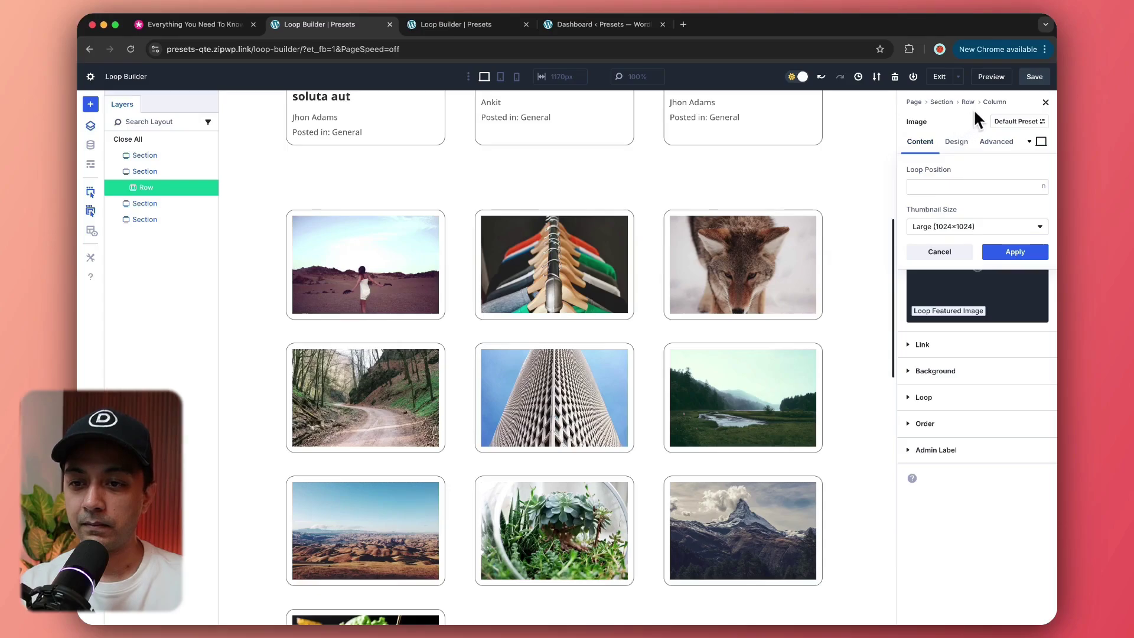
# Review the query type options in the looped column's loop settings and keep Post Type
pyautogui.click(994, 102)
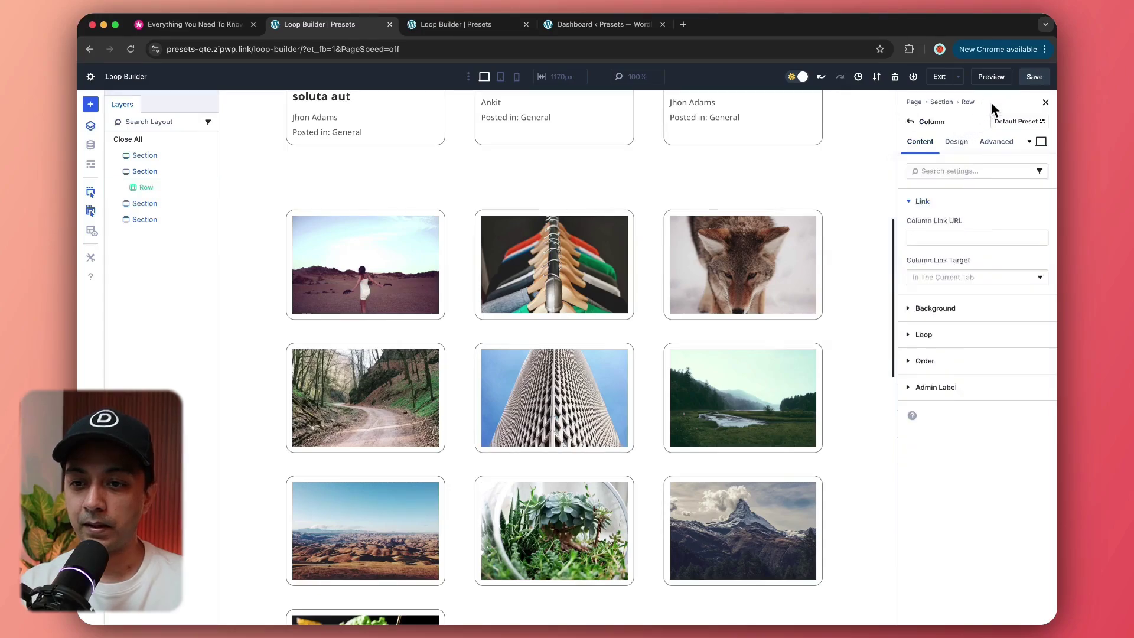
pyautogui.click(915, 335)
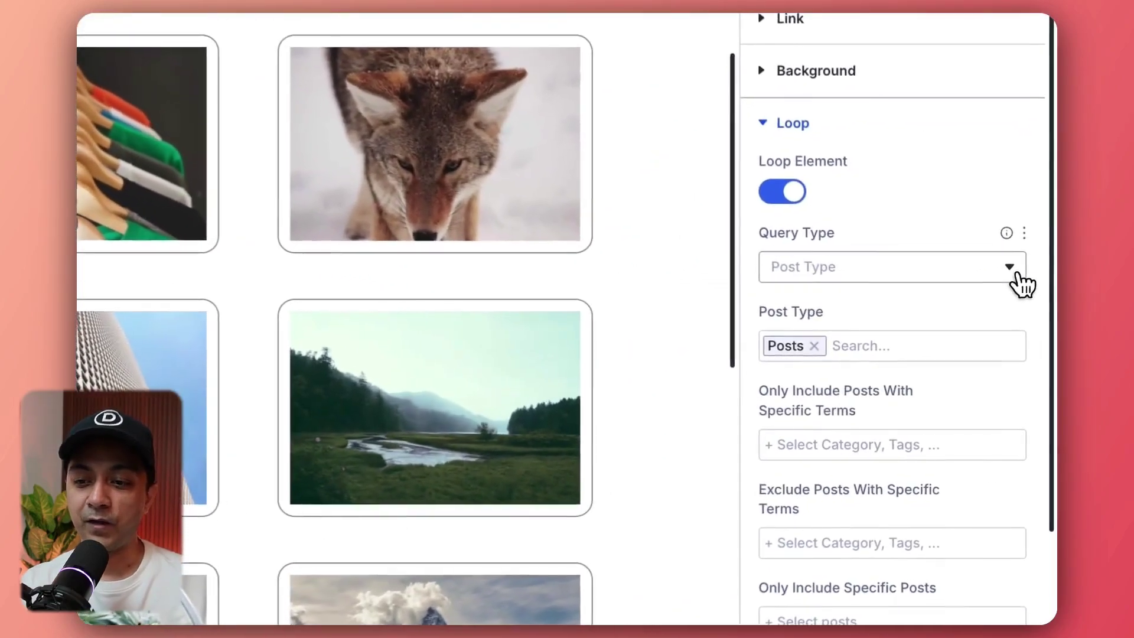
pyautogui.click(1026, 282)
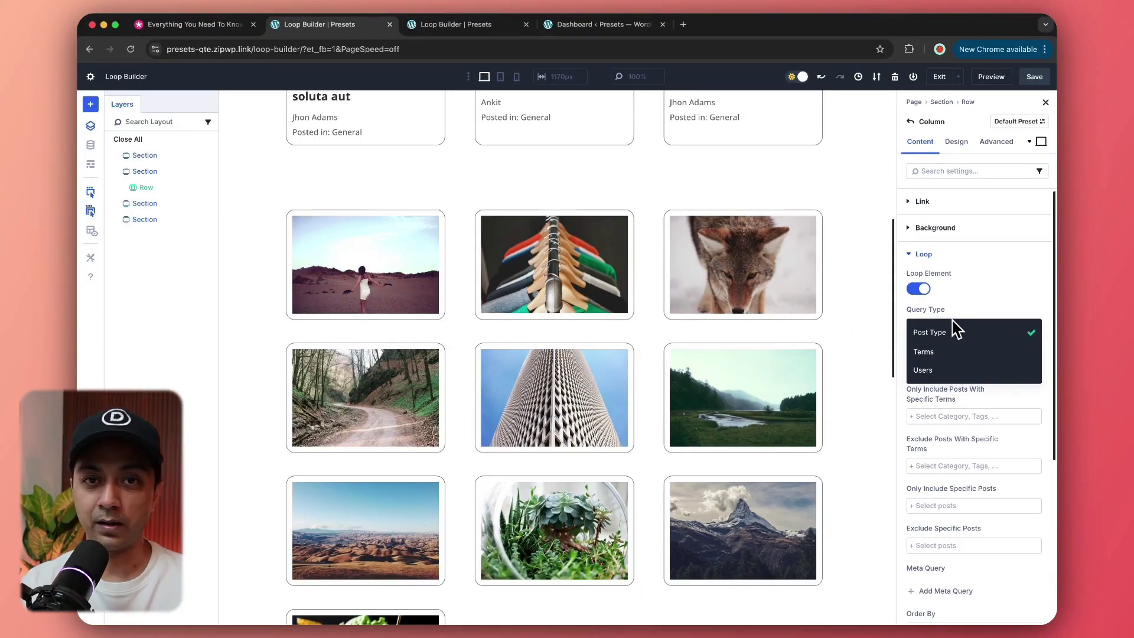
pyautogui.click(956, 331)
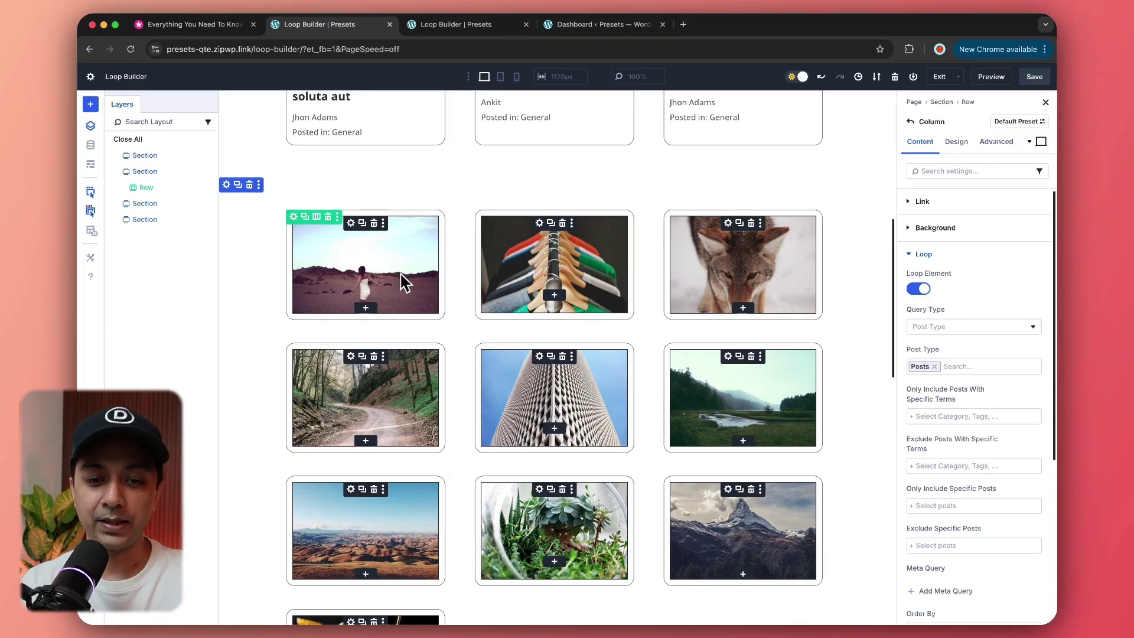
# Add a Heading module below the image in the looped column and set its heading level to H3
pyautogui.click(366, 308)
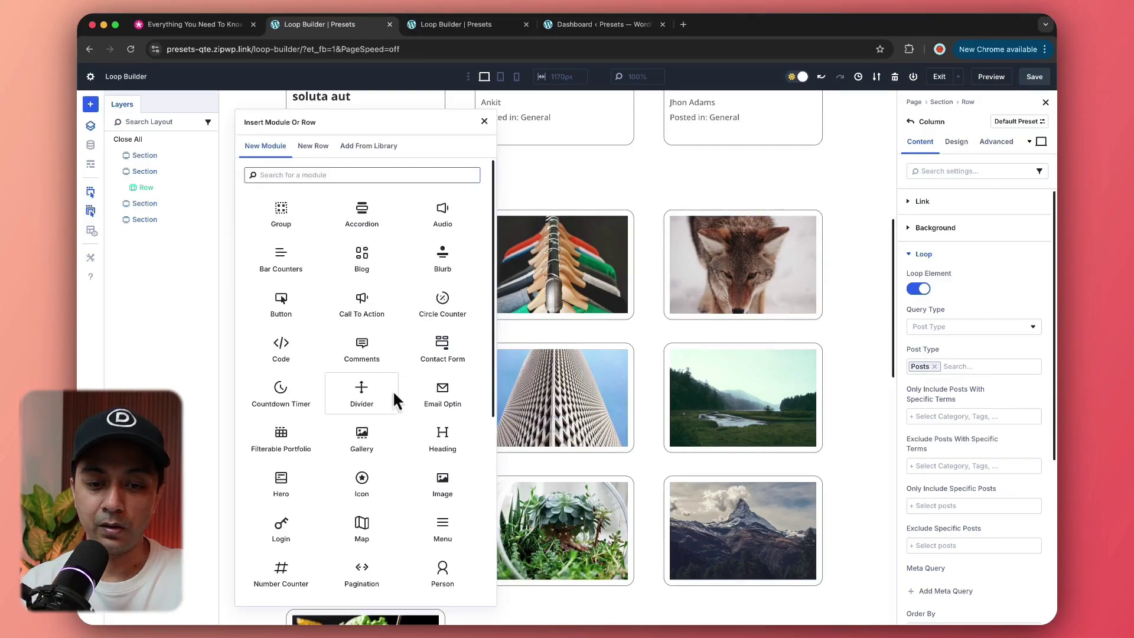
pyautogui.click(433, 434)
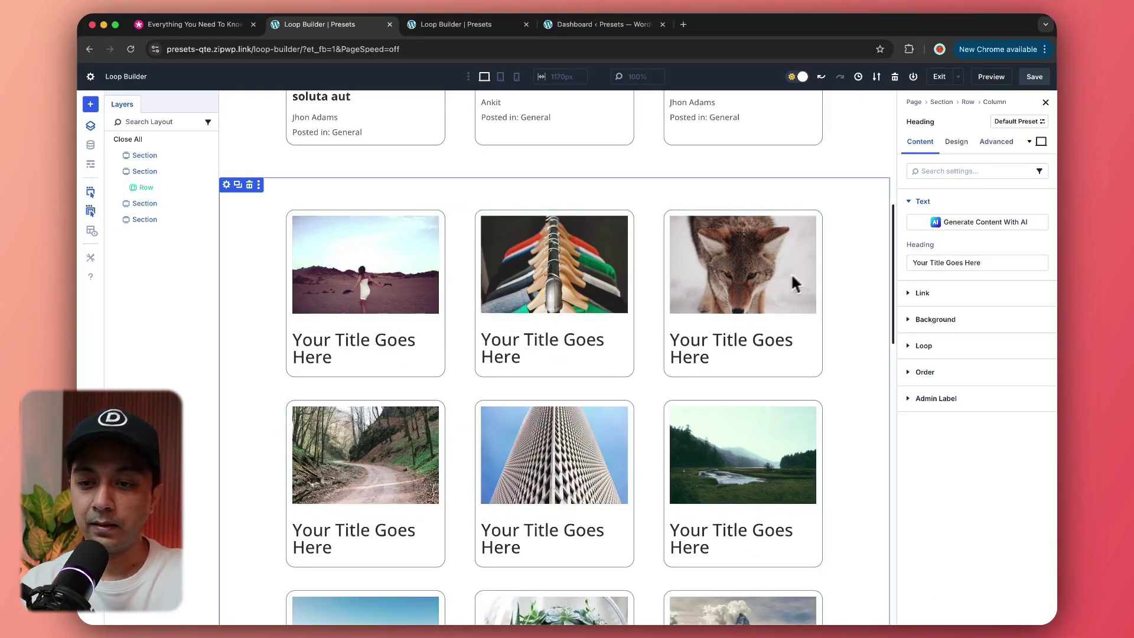
pyautogui.click(967, 152)
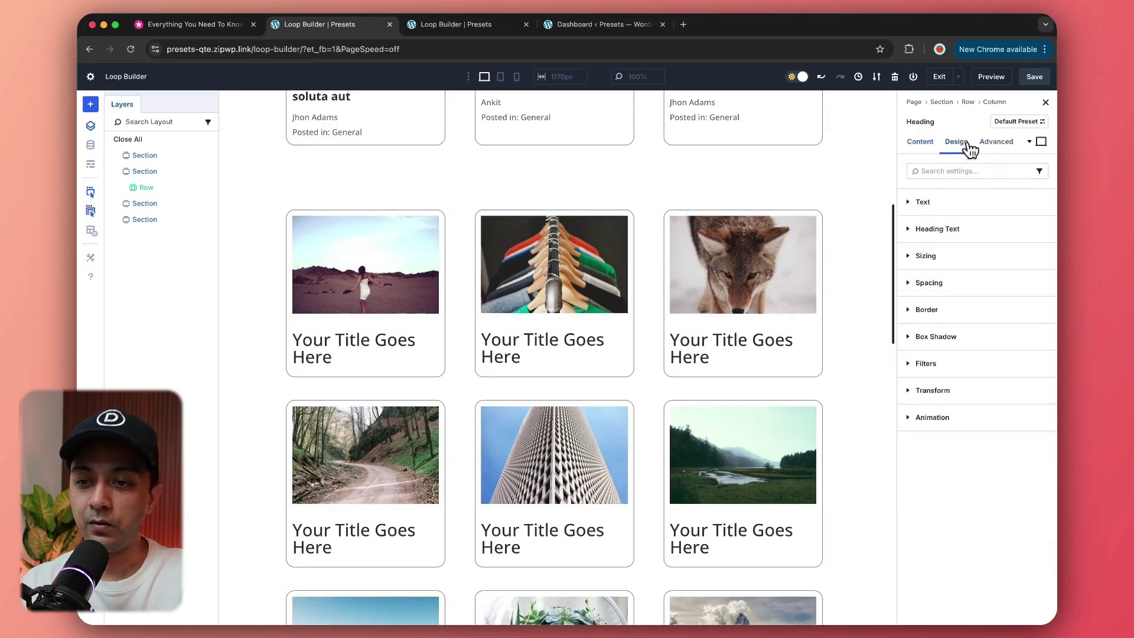
pyautogui.click(930, 231)
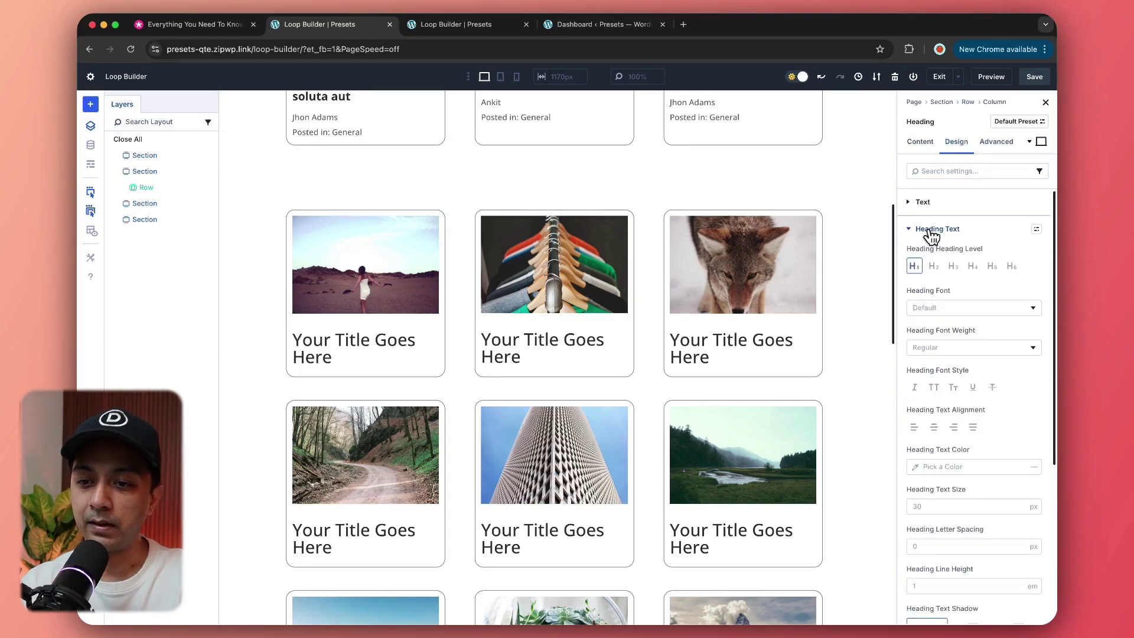
pyautogui.click(954, 267)
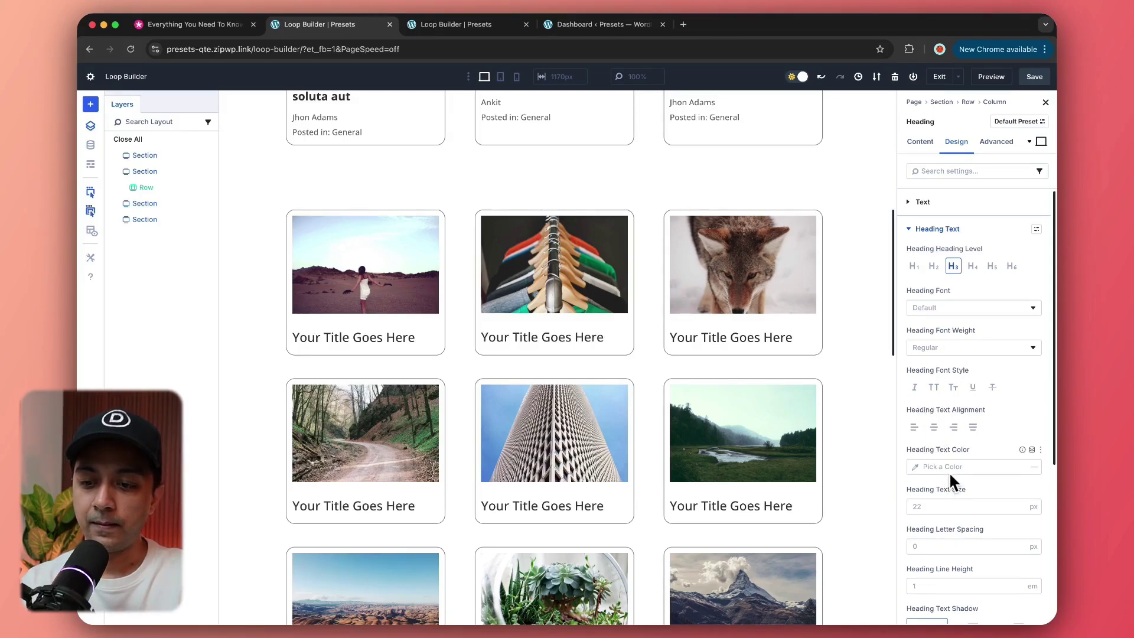
# Set the looped column heading's font weight to Bold and its text size to 16 px
pyautogui.click(969, 348)
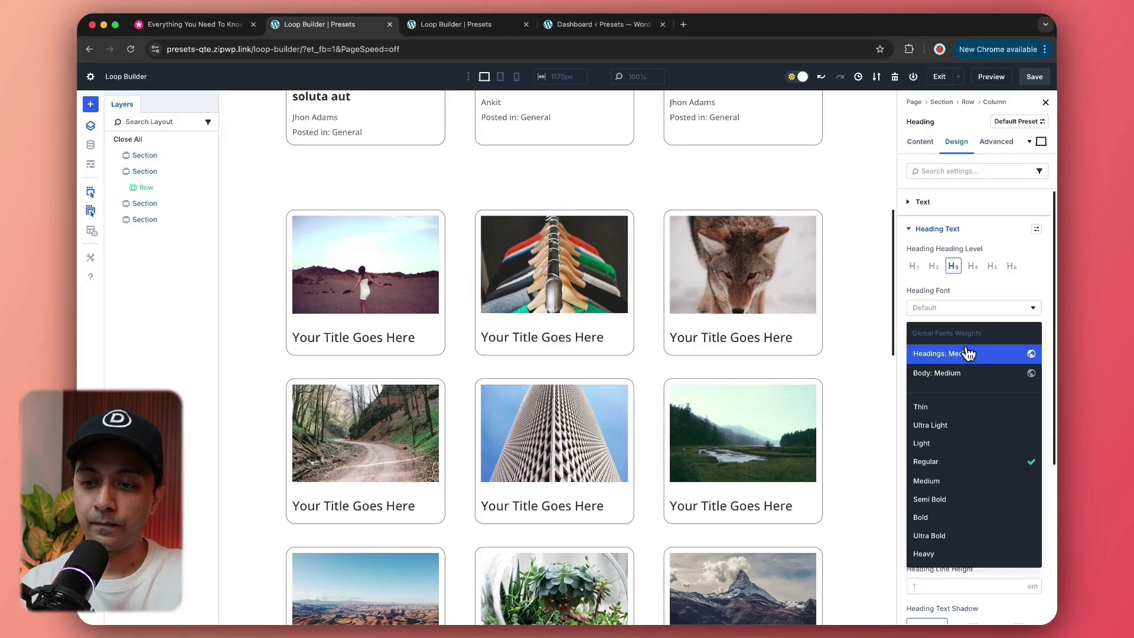
pyautogui.click(947, 517)
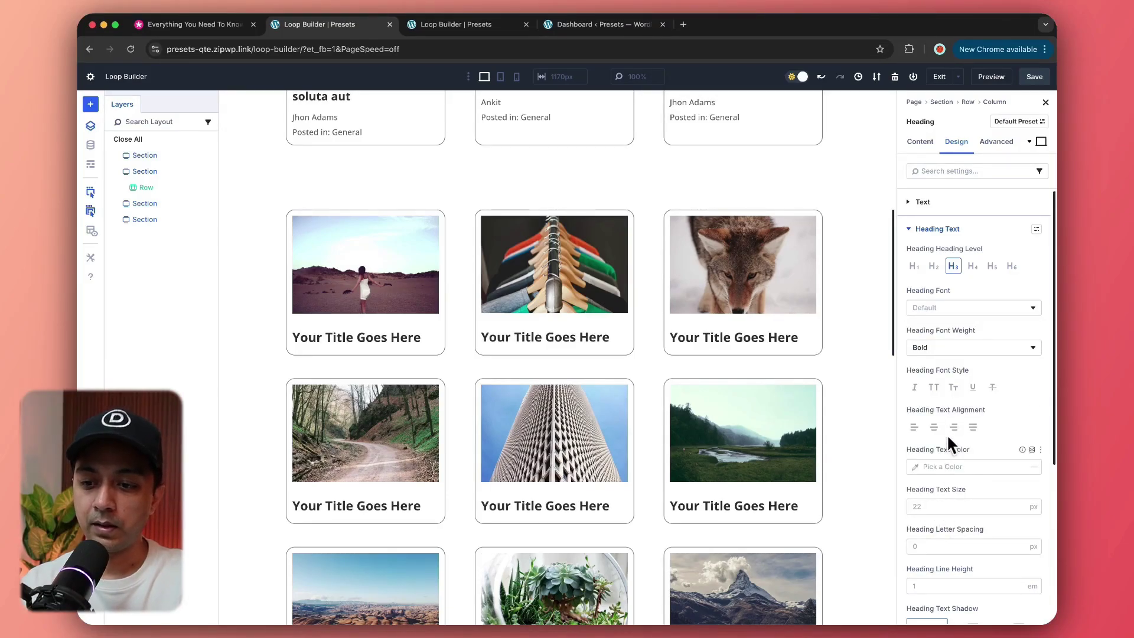
pyautogui.click(944, 502)
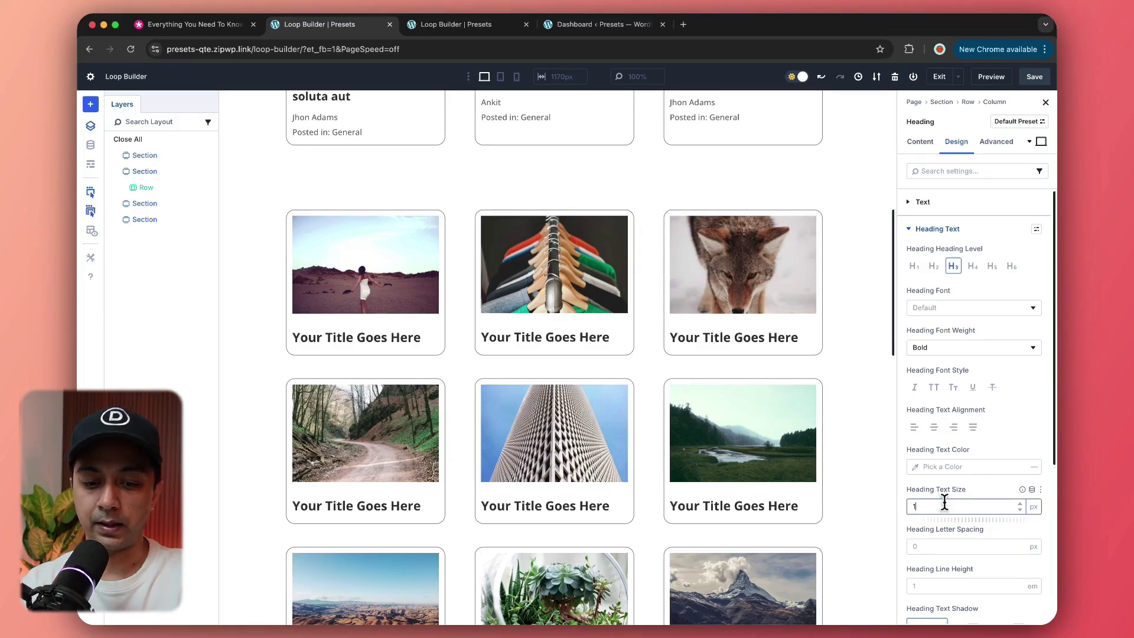
pyautogui.write('16')
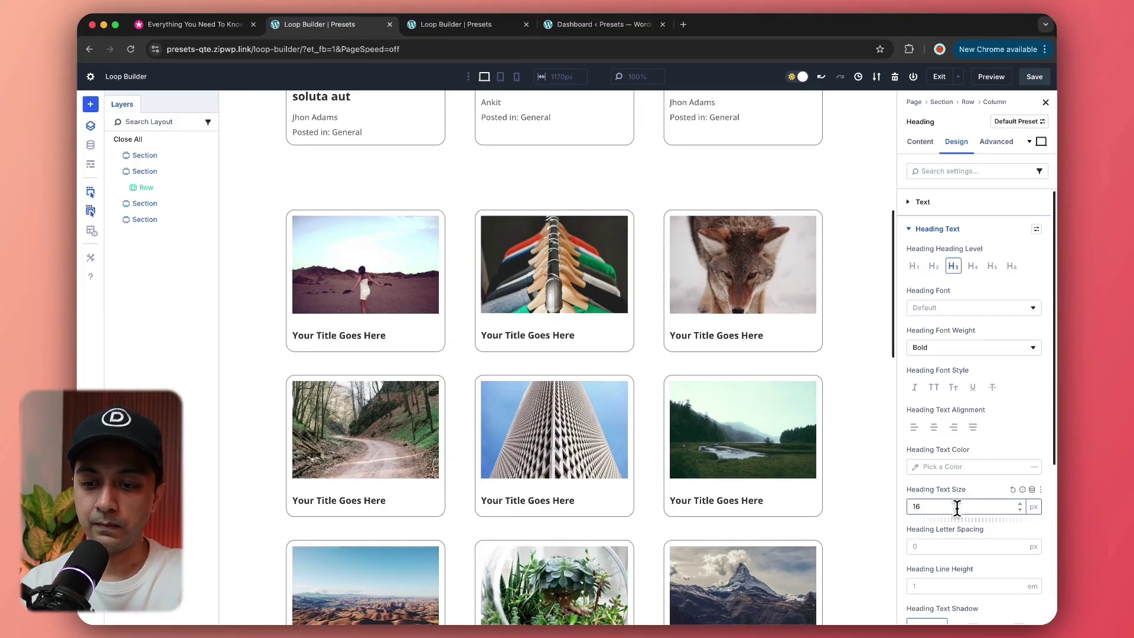
pyautogui.moveTo(365, 346)
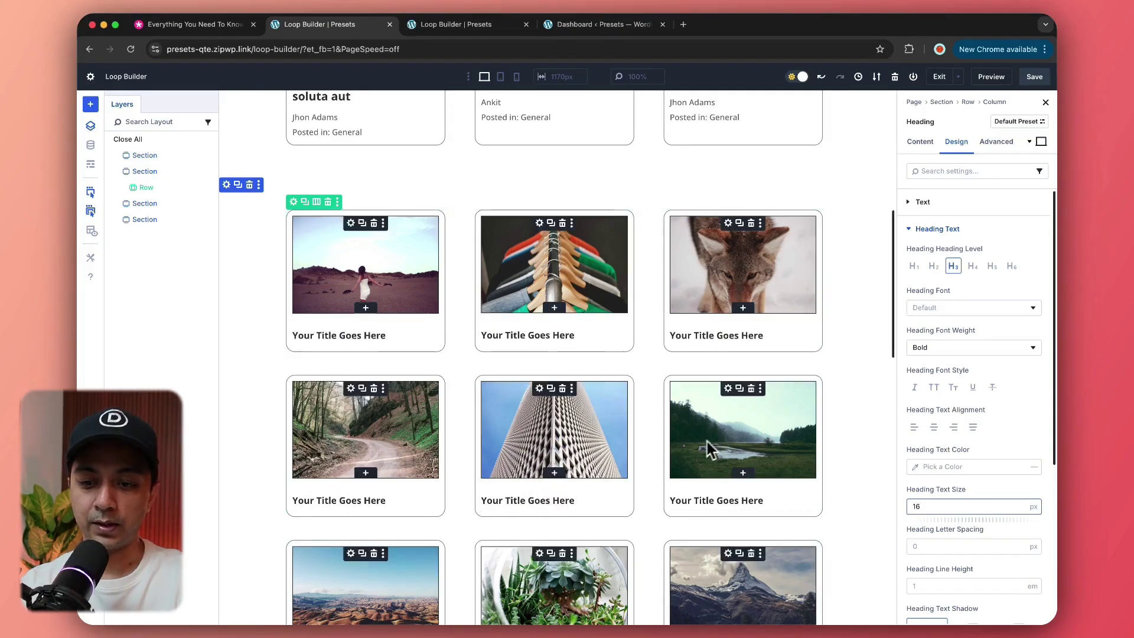
# Use Loop Post Title as the dynamic content of the looped column's heading
pyautogui.click(922, 202)
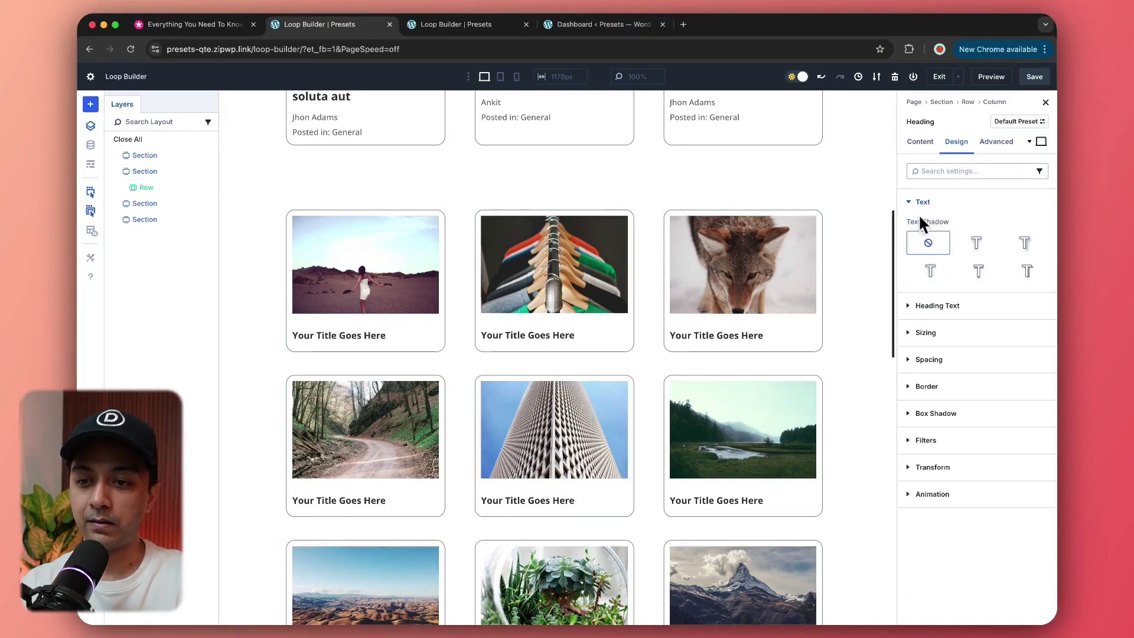
pyautogui.click(922, 143)
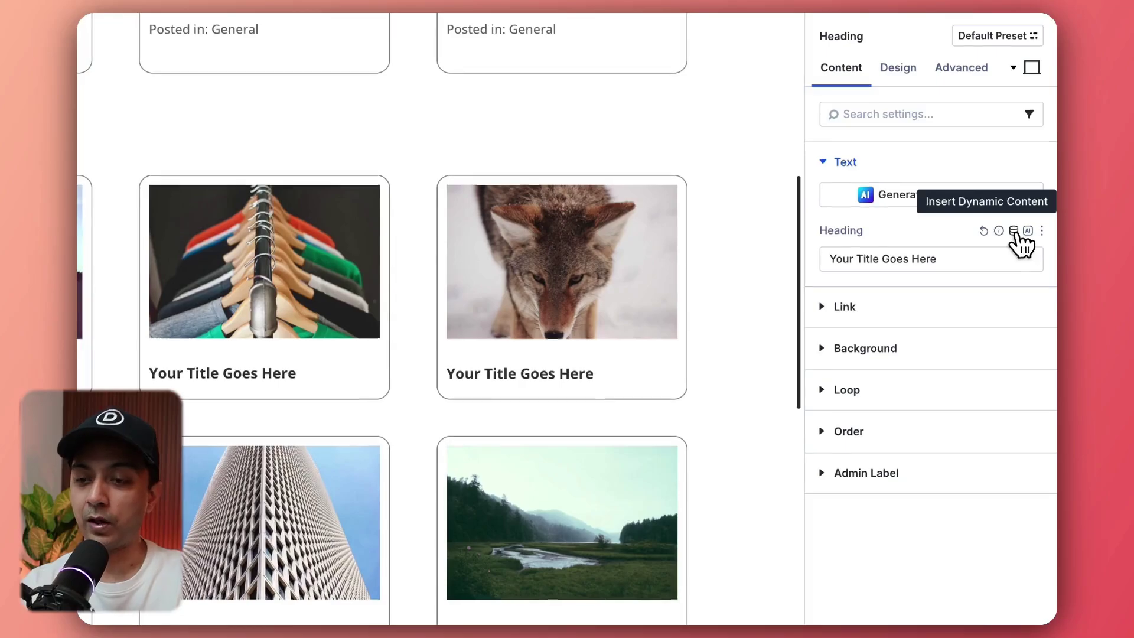
pyautogui.click(1014, 231)
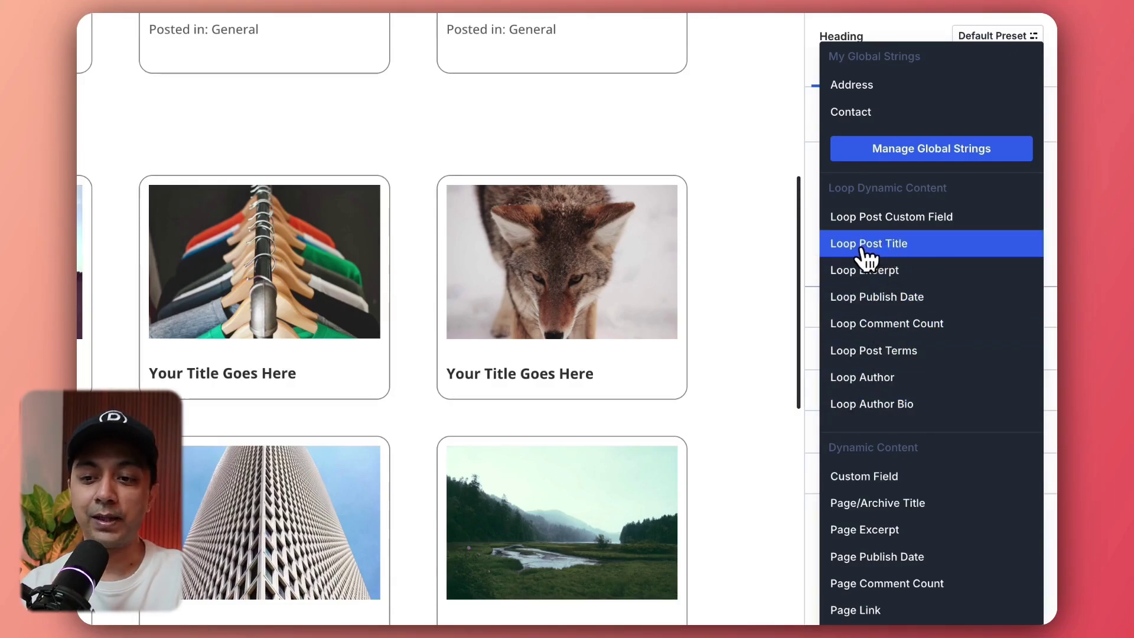
pyautogui.click(906, 247)
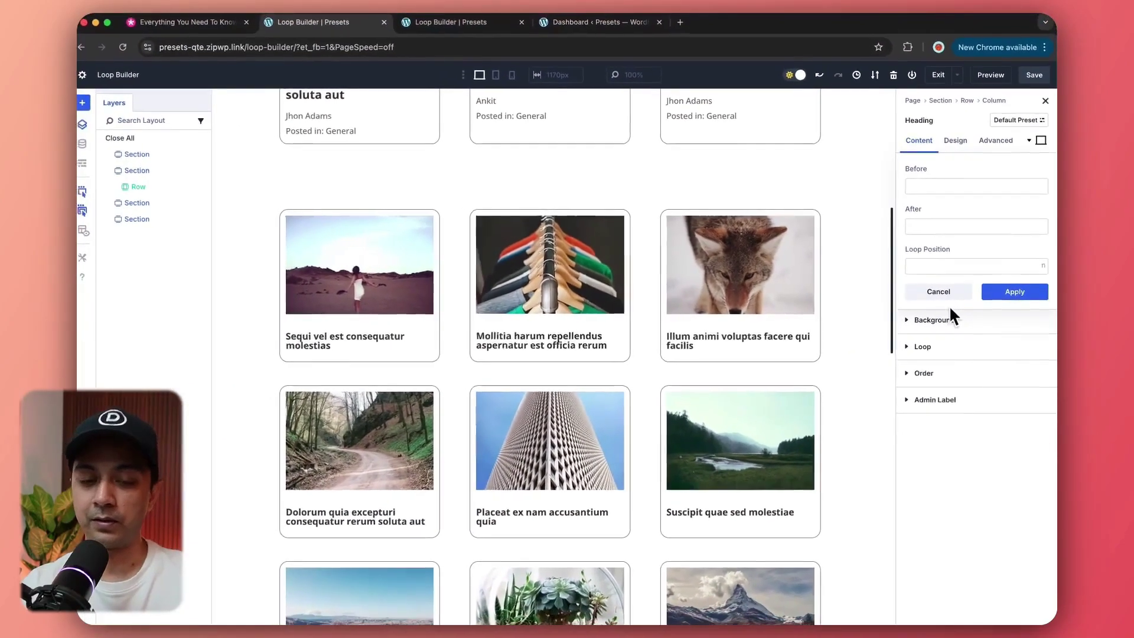
# Add a Text module below the heading in the looped column and use Loop Author as its body's dynamic content
pyautogui.click(368, 350)
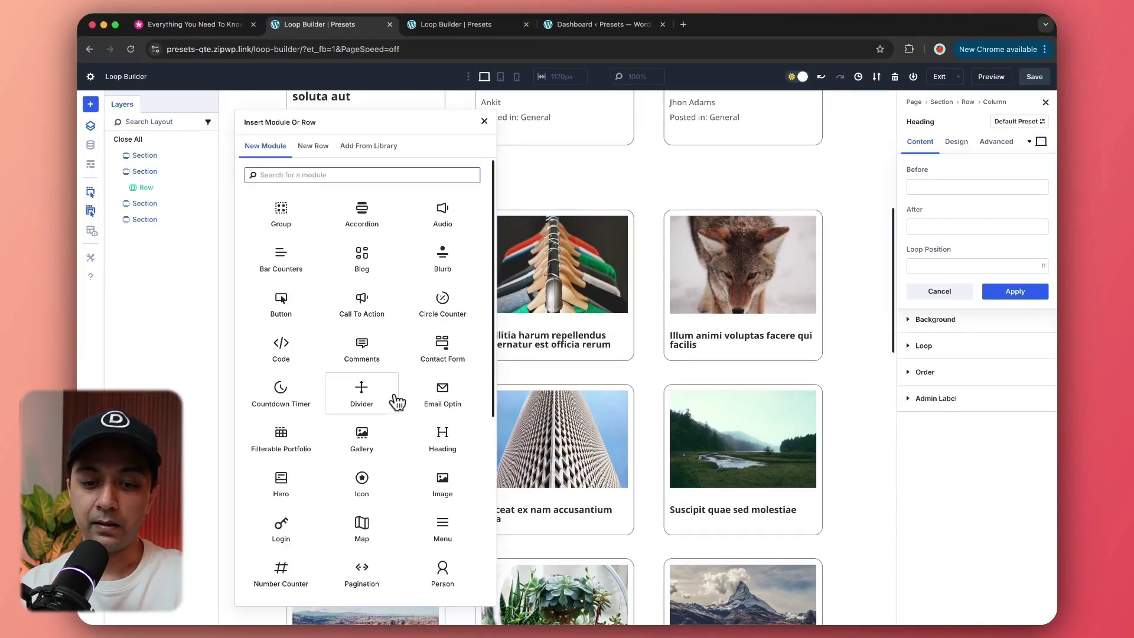
pyautogui.write('text')
pyautogui.click(282, 217)
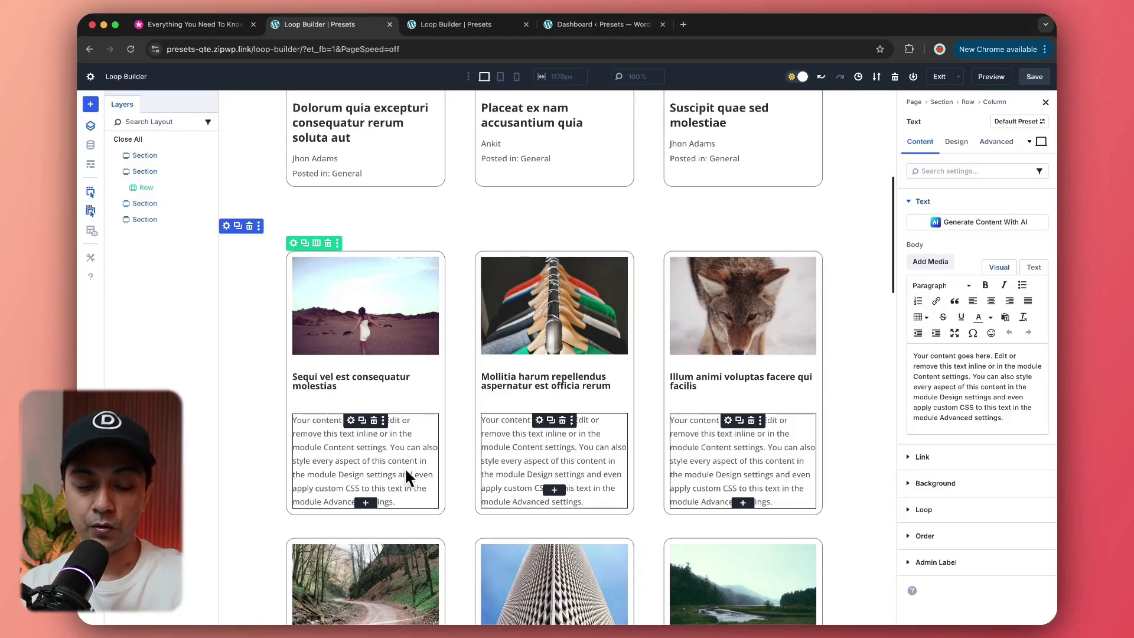
pyautogui.click(352, 423)
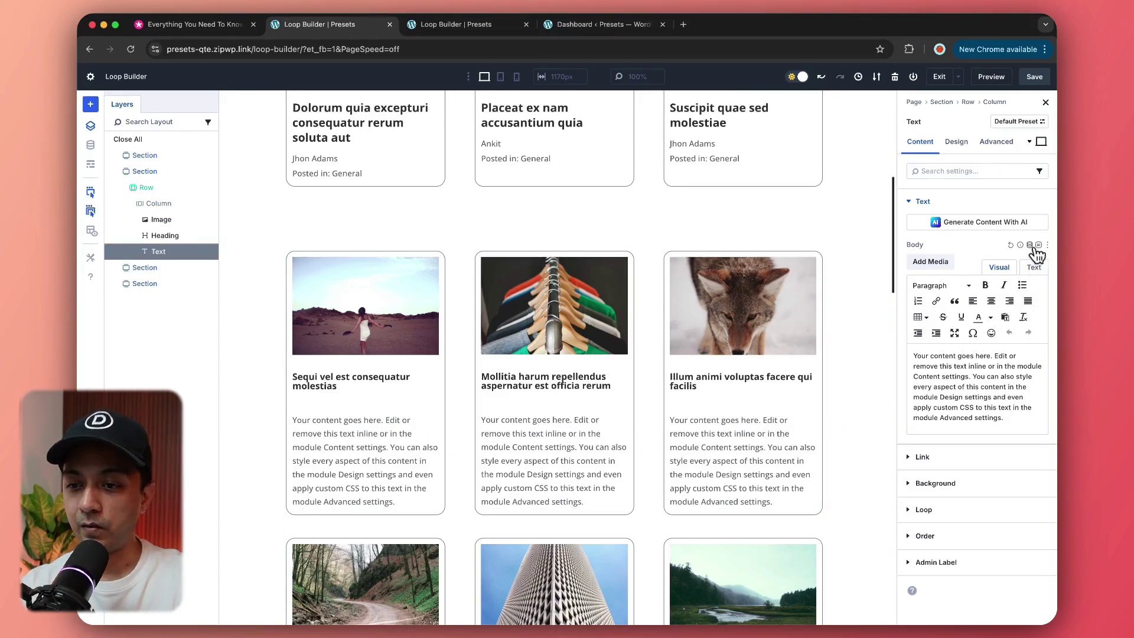
pyautogui.click(1031, 246)
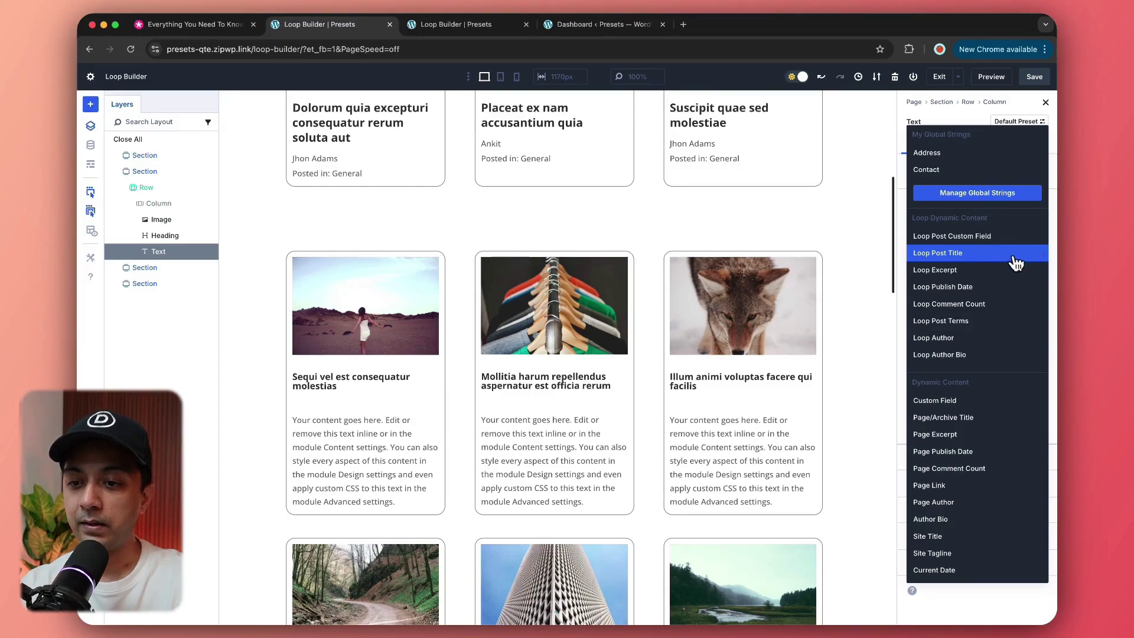
pyautogui.click(939, 339)
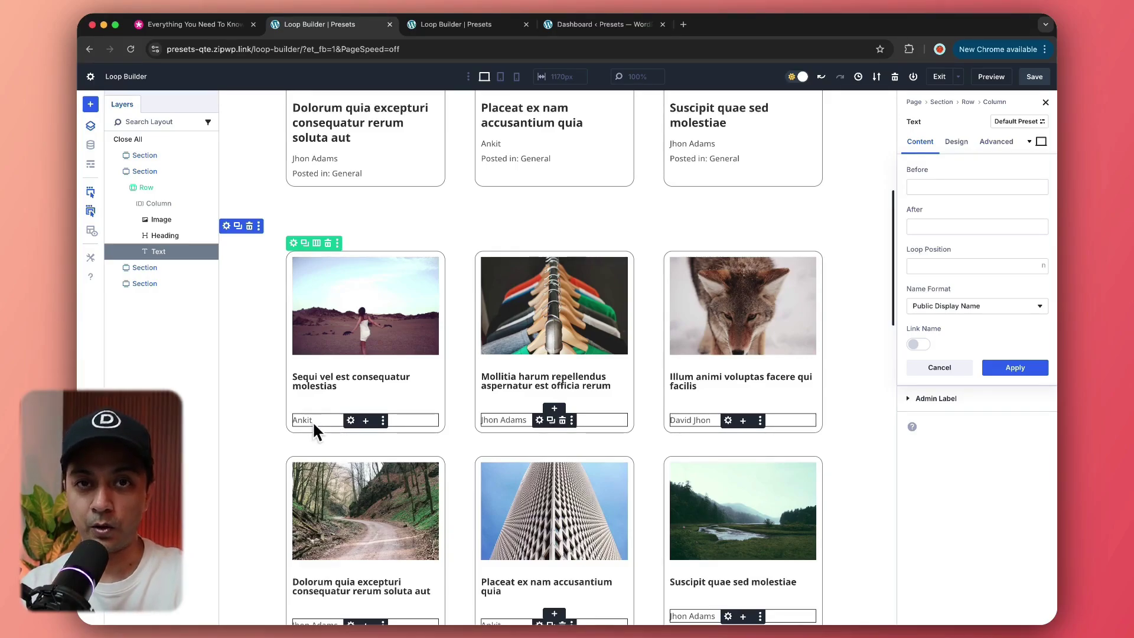
# Set the text shown before the loop author's name to "By: "
pyautogui.click(935, 186)
pyautogui.write('Written By')
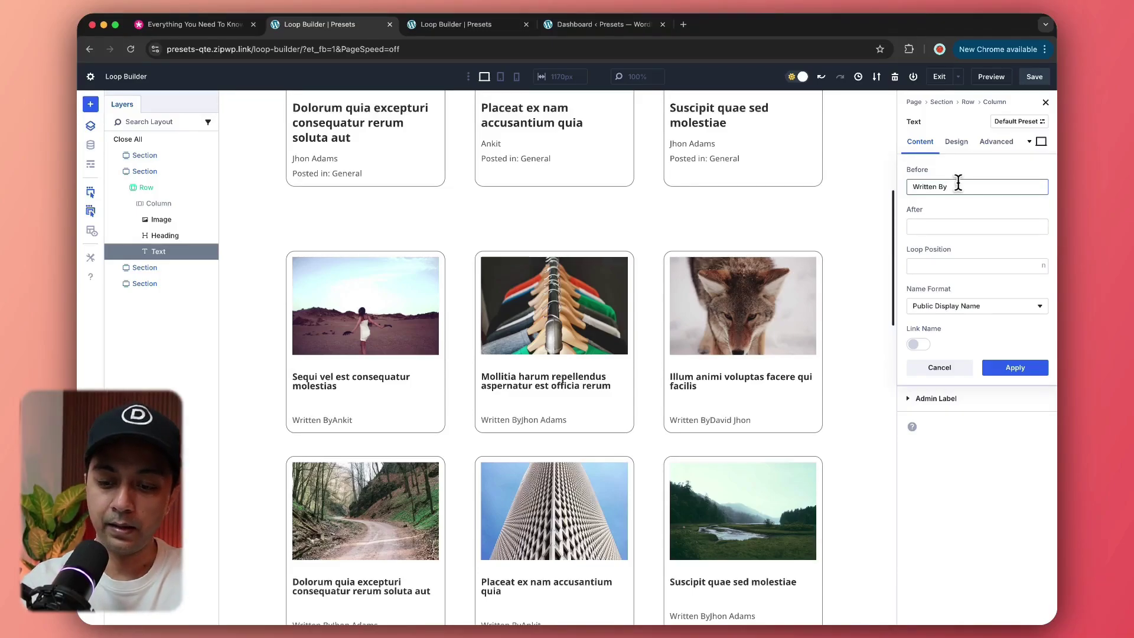
pyautogui.press('super+a')
pyautogui.press('BackSpace')
pyautogui.write('By:')
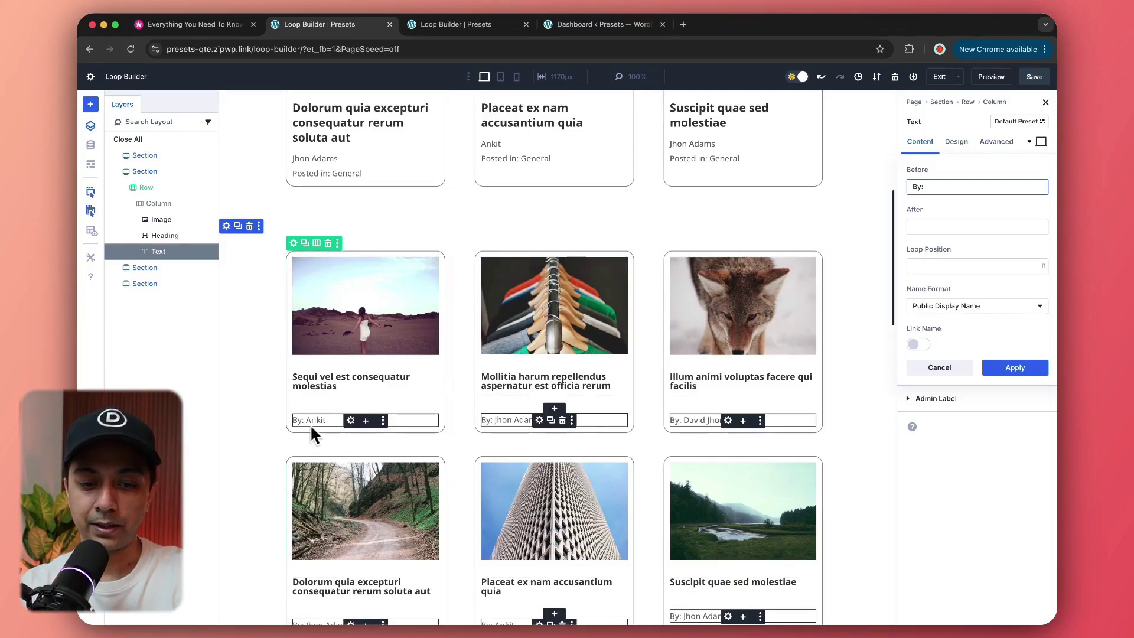
pyautogui.click(941, 293)
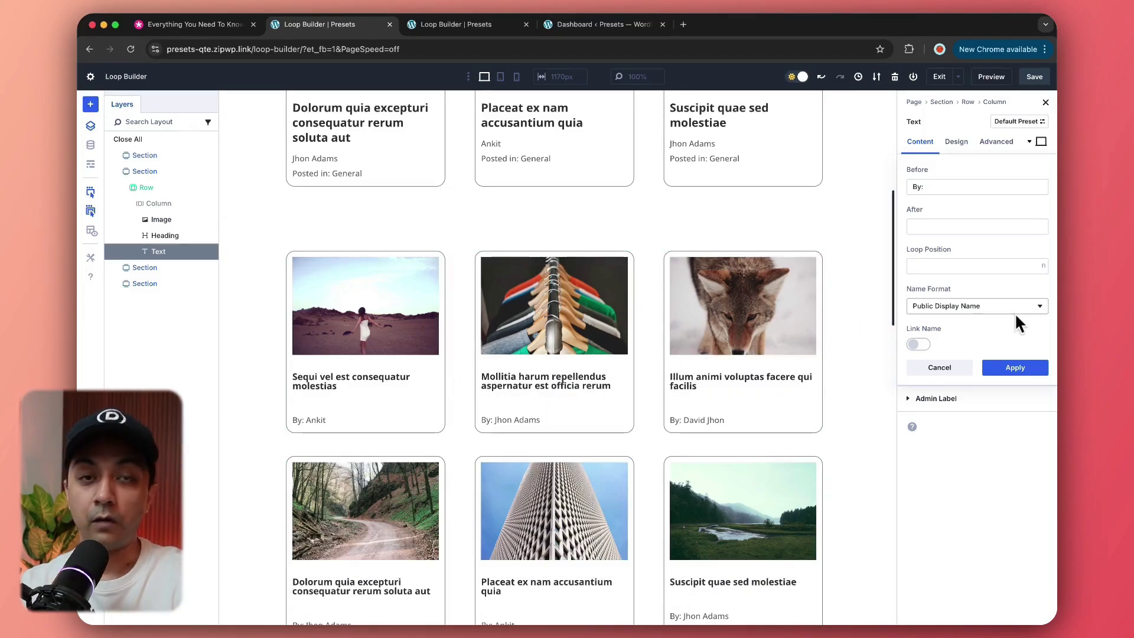
# Enable linking of the author name with Author Archive Page as the link destination, and apply the Loop Author settings
pyautogui.click(919, 345)
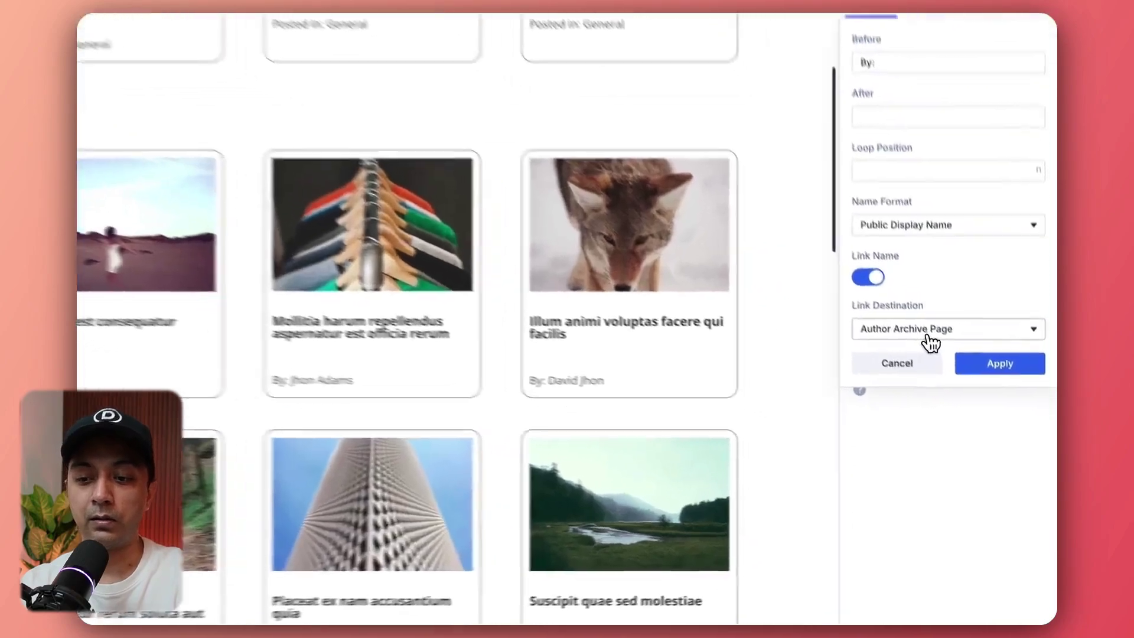
pyautogui.click(929, 334)
pyautogui.click(940, 361)
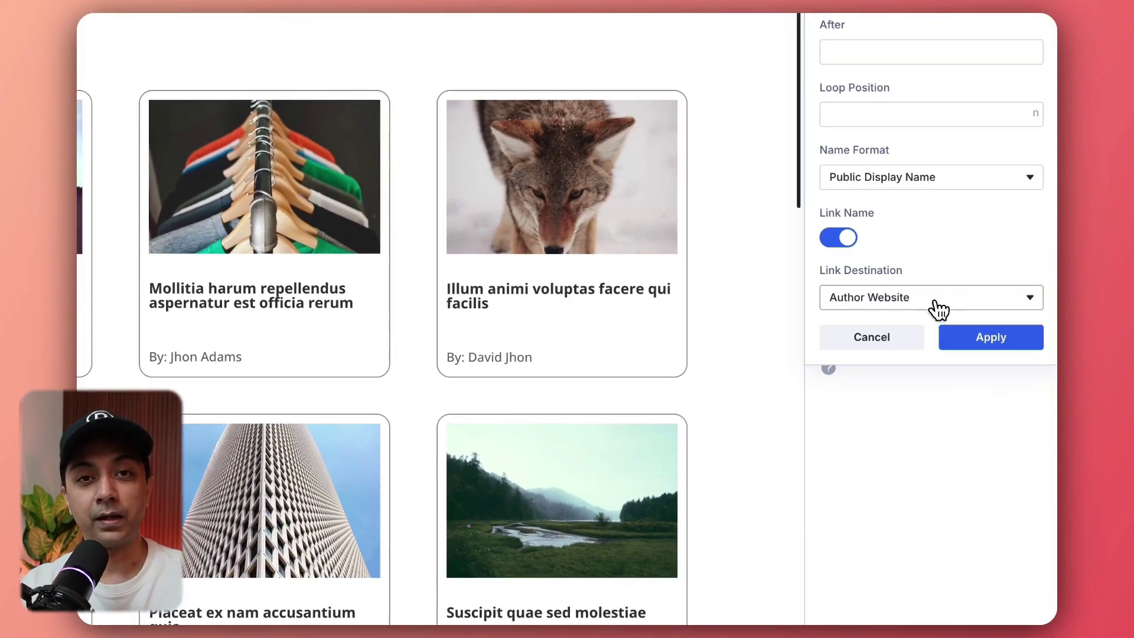
pyautogui.click(935, 302)
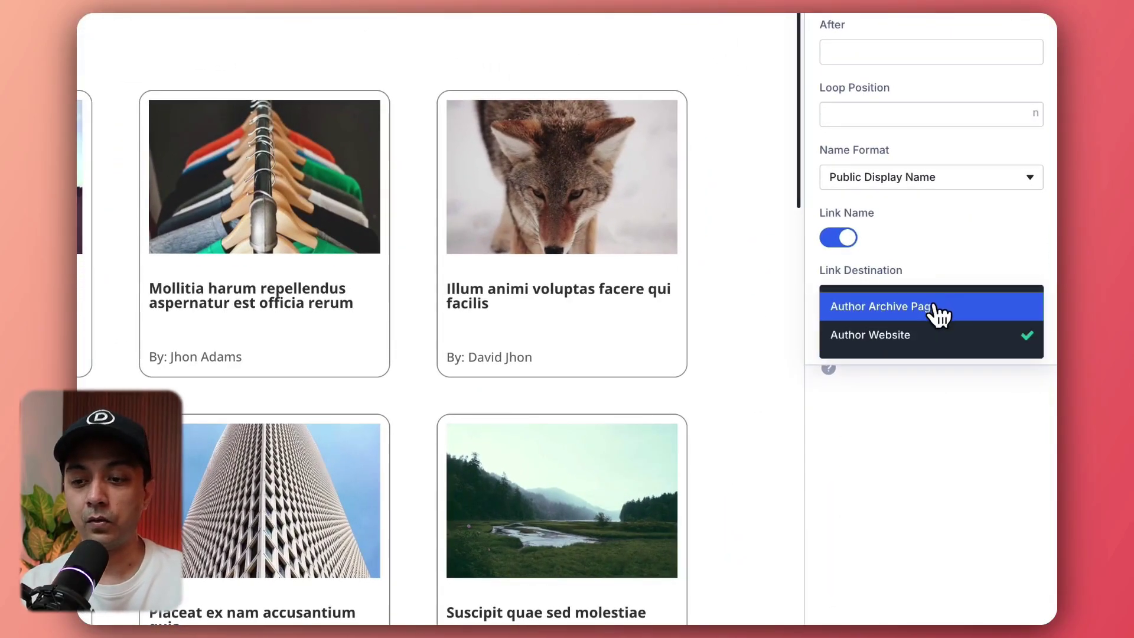
pyautogui.click(900, 314)
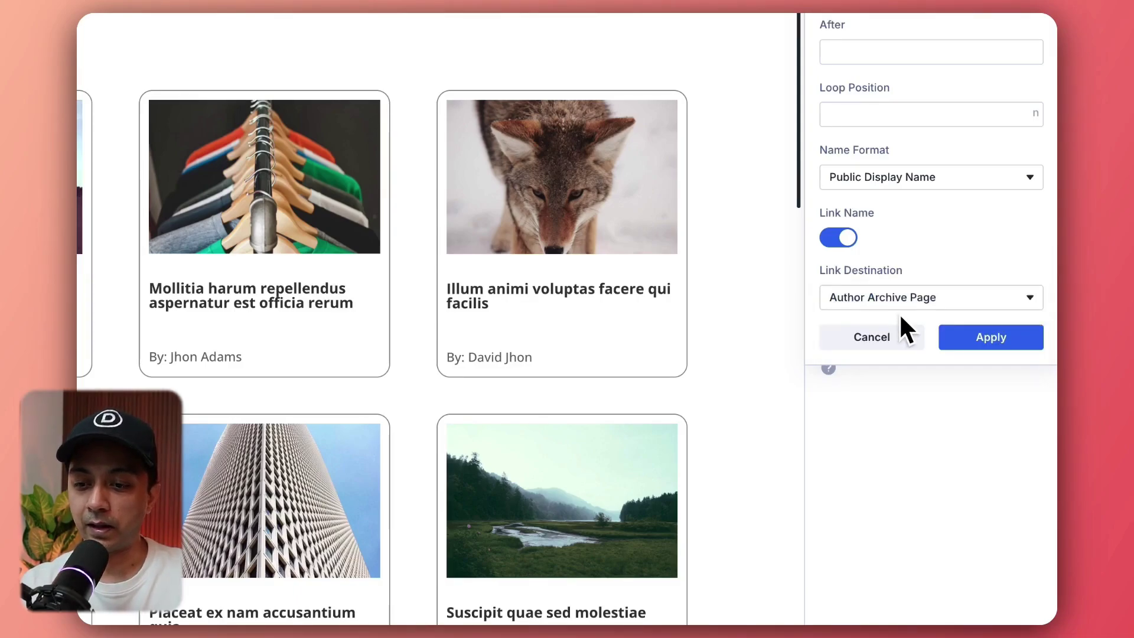
pyautogui.click(995, 340)
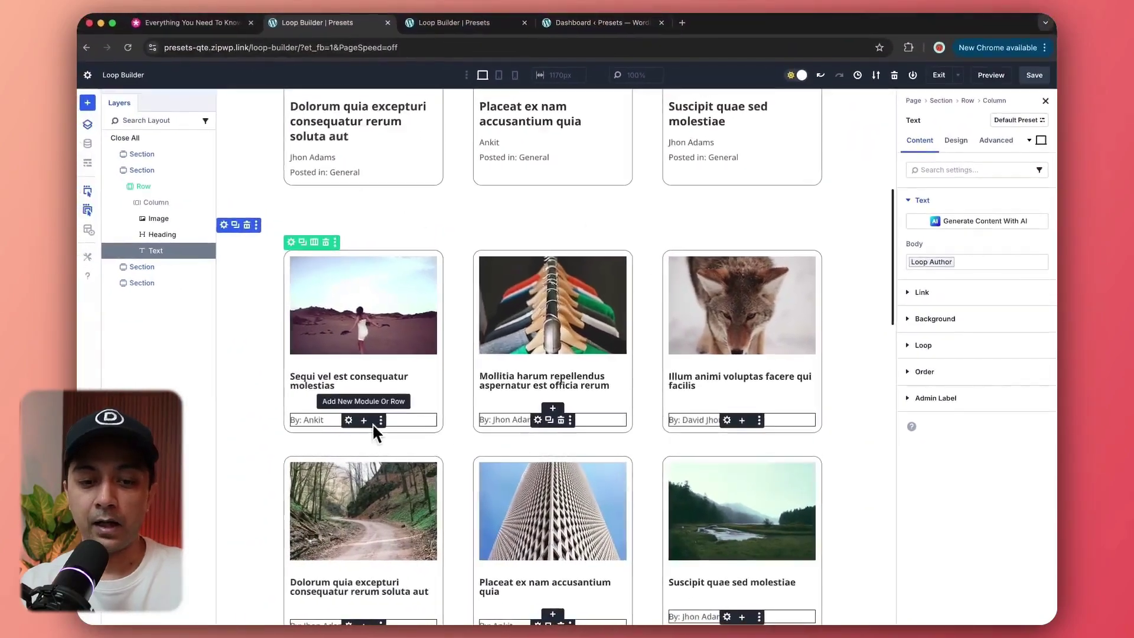
# Duplicate the author Text module and change the copy's dynamic content to Loop Post Terms
pyautogui.click(381, 420)
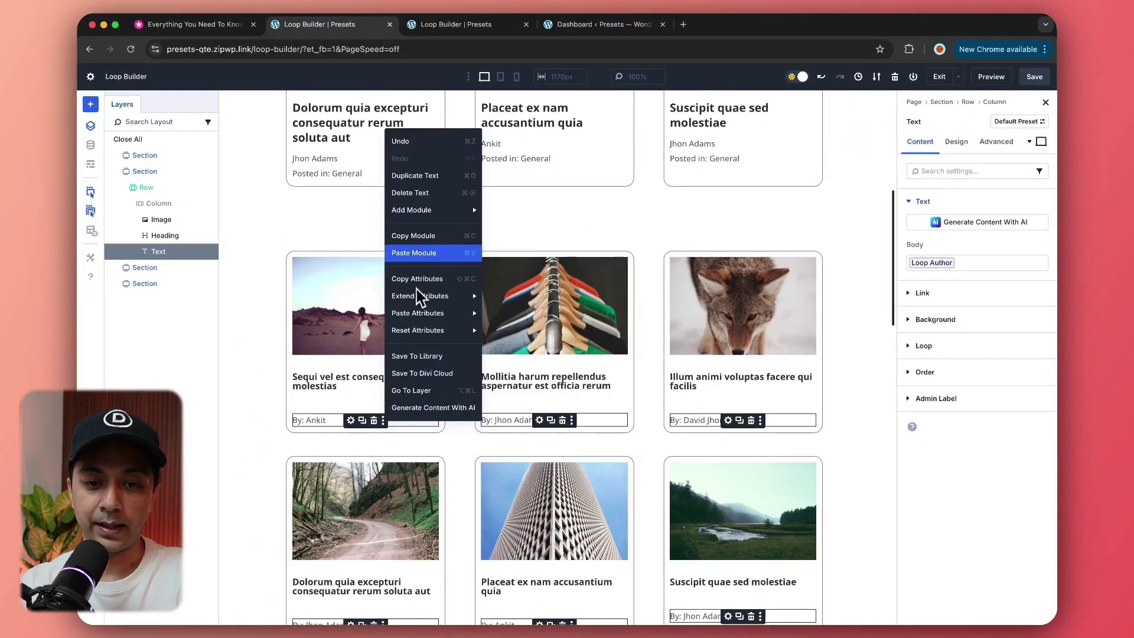
pyautogui.click(426, 176)
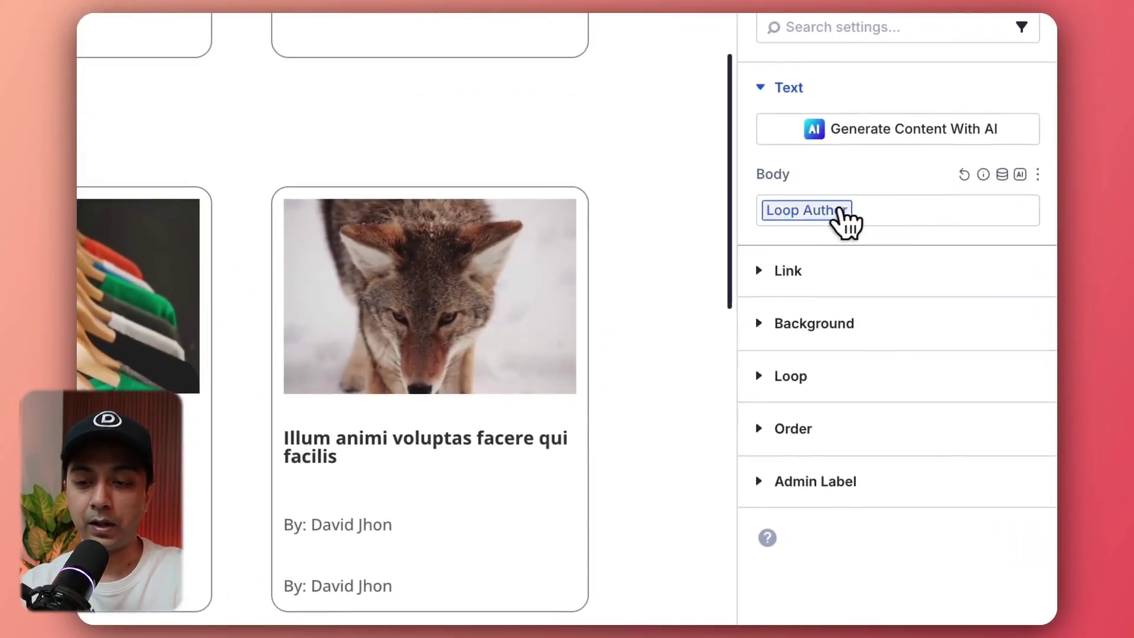
pyautogui.click(817, 227)
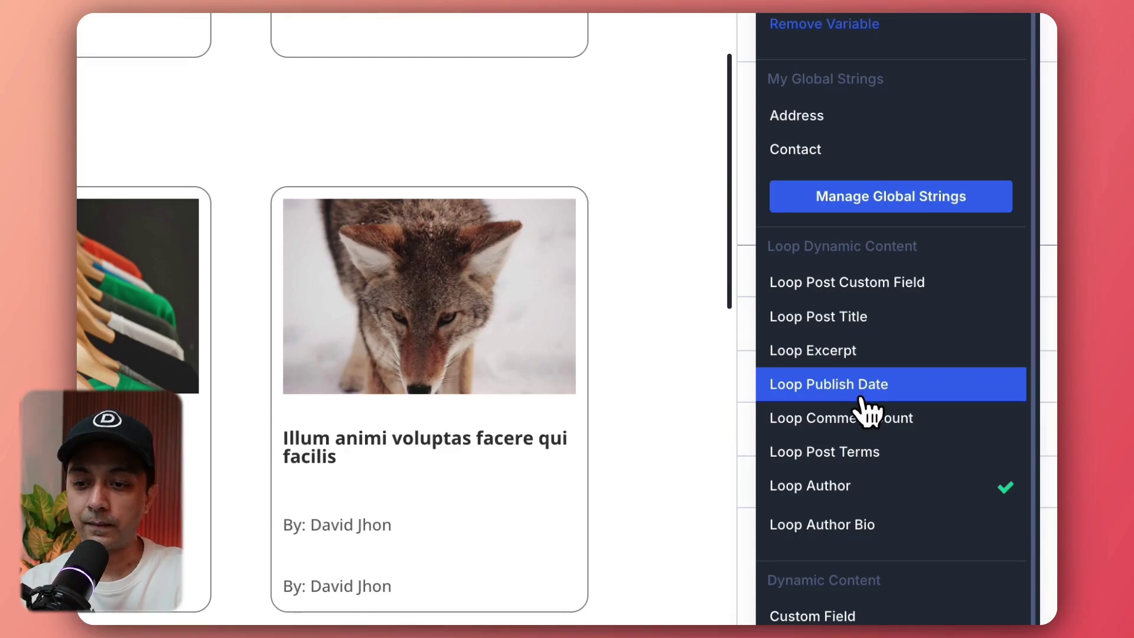
pyautogui.click(864, 459)
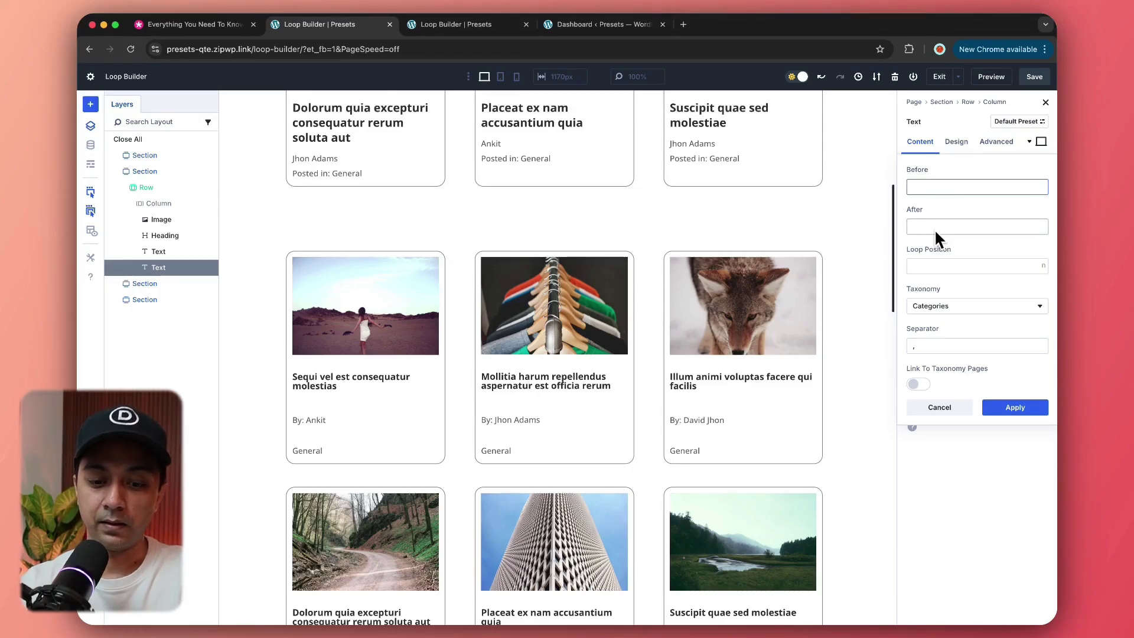
# Set "Posted in: " as the text before the post terms, enable linking to taxonomy pages, and apply the settings
pyautogui.write('Posted in:')
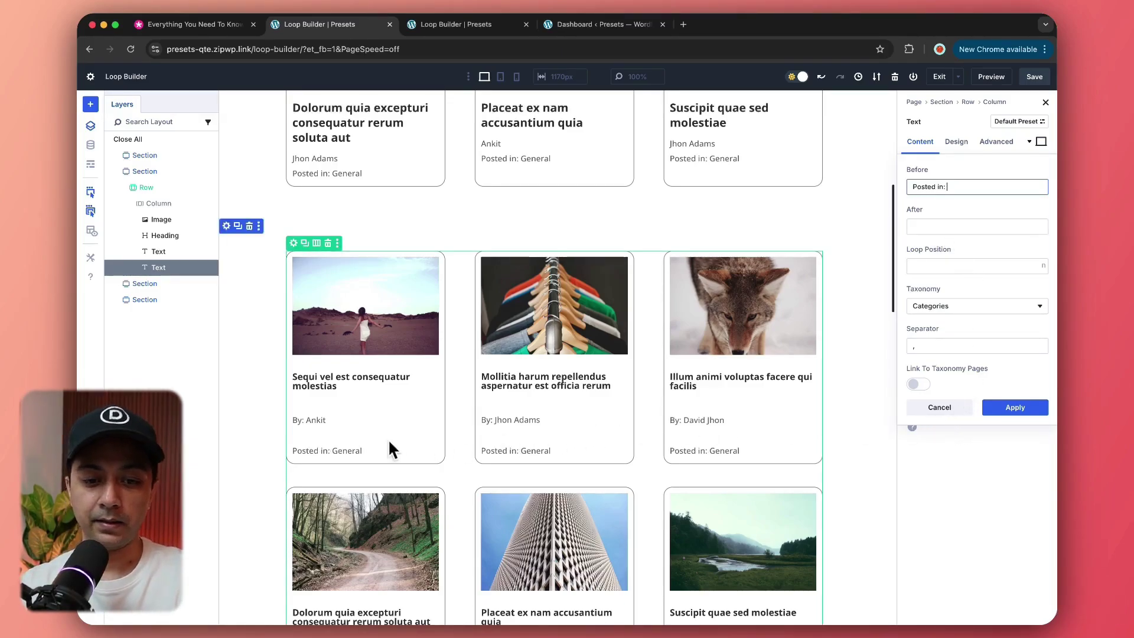
pyautogui.click(919, 384)
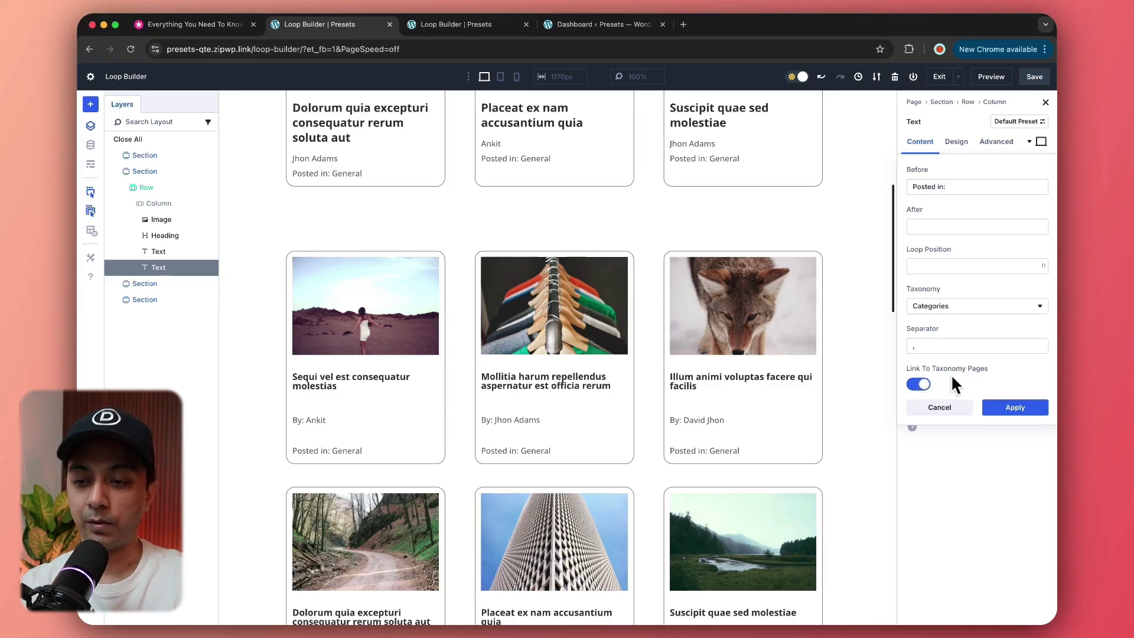
pyautogui.click(1011, 412)
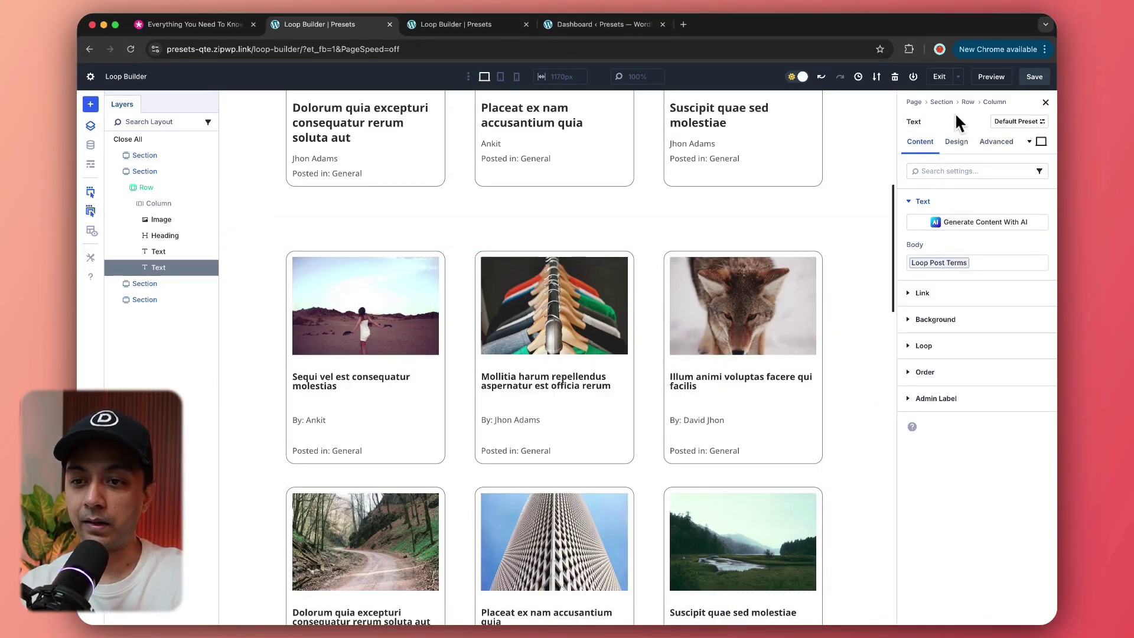
# Set Posts Per Page to 6 in the looped column's loop settings and check the resulting grid
pyautogui.click(994, 104)
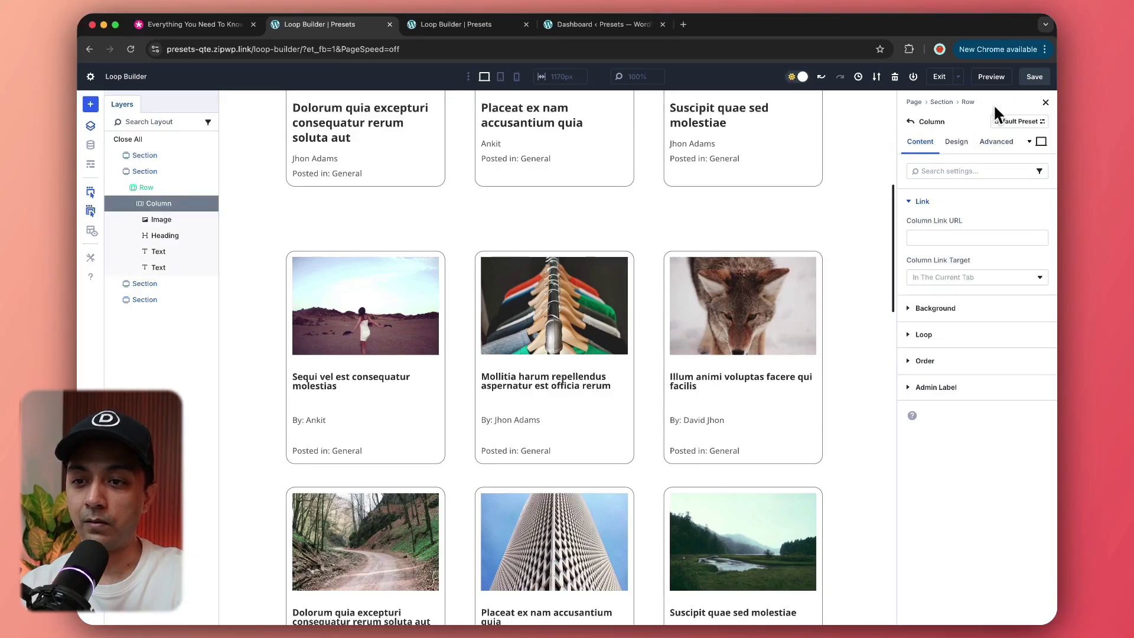
pyautogui.click(915, 343)
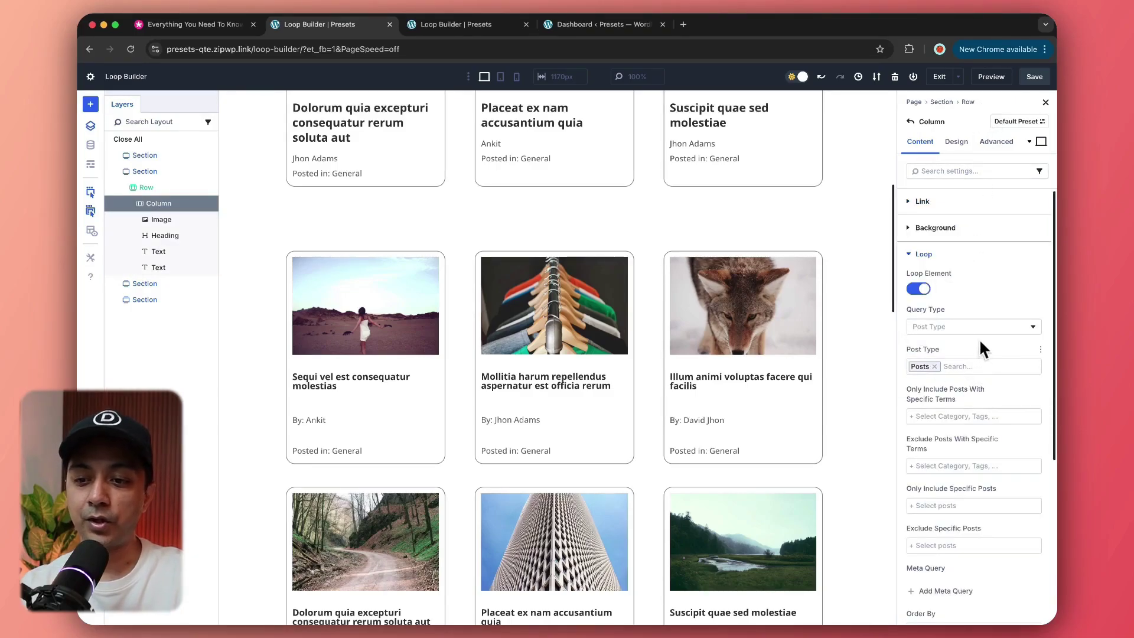
pyautogui.scroll(-5, 990, 375)
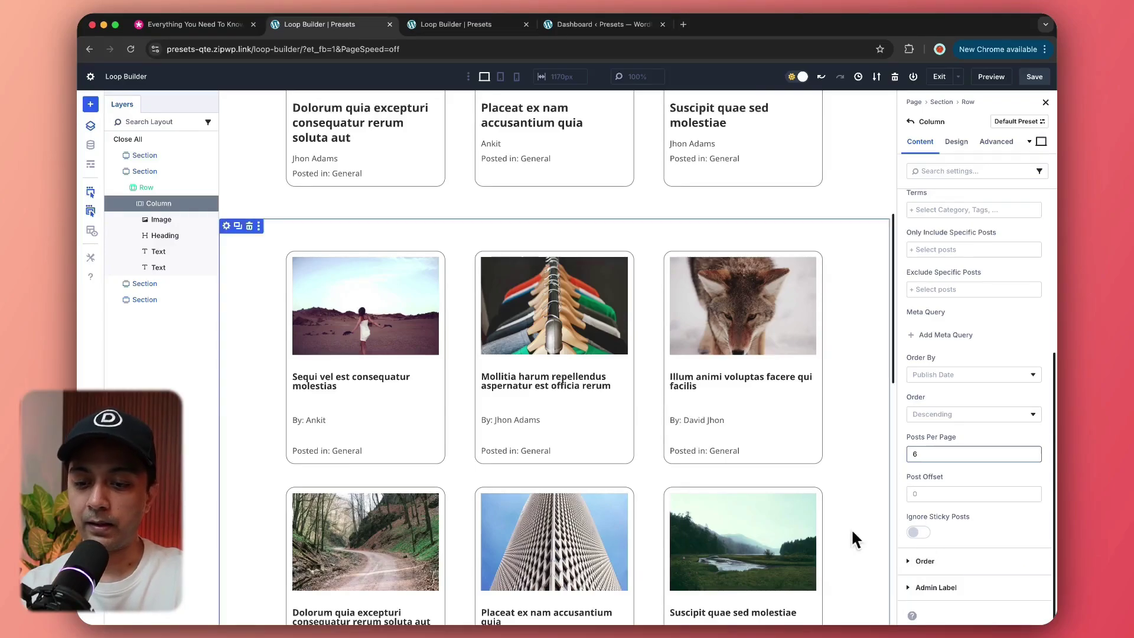
pyautogui.scroll(-5, 849, 512)
pyautogui.scroll(5, 822, 407)
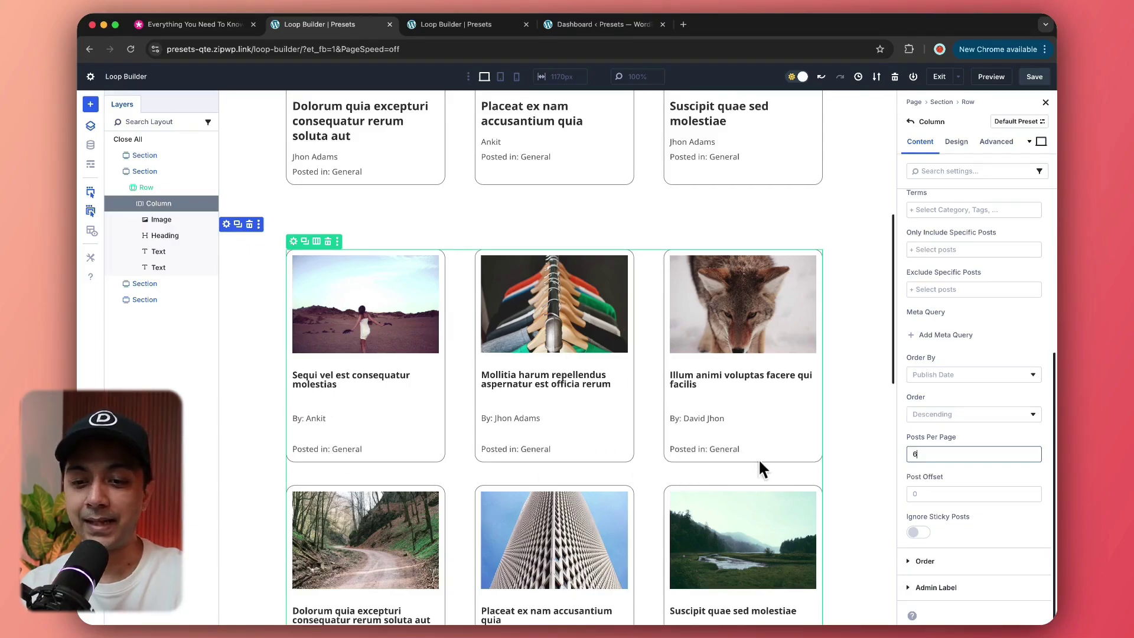
pyautogui.scroll(2, 744, 384)
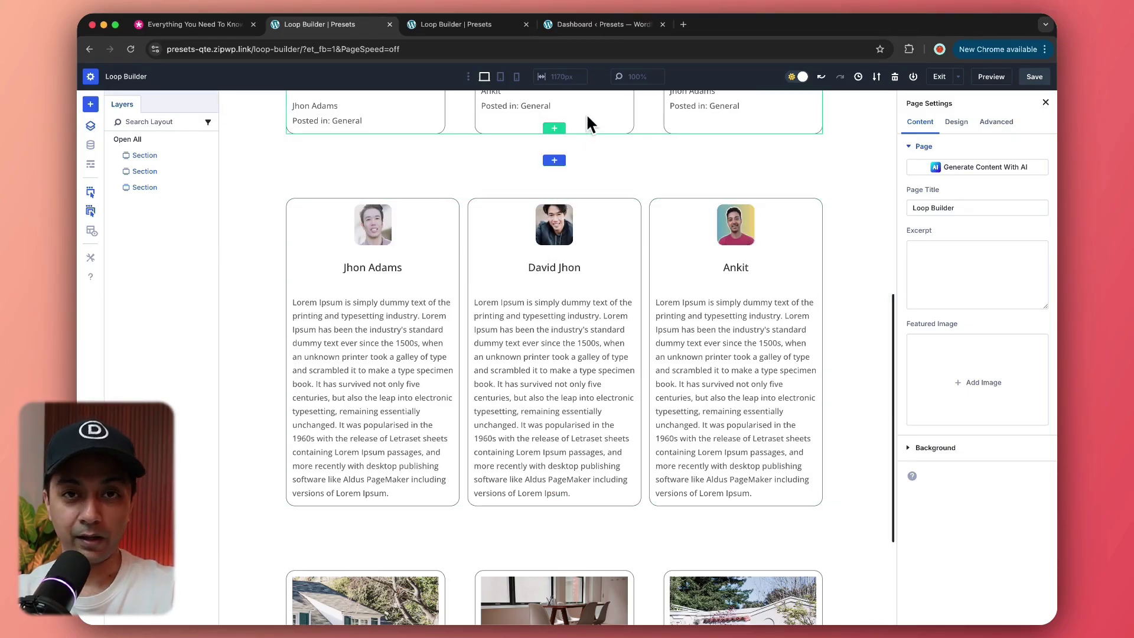
# Insert a new section with three equal columns between the blog post grid and the team section
pyautogui.scroll(1, 567, 154)
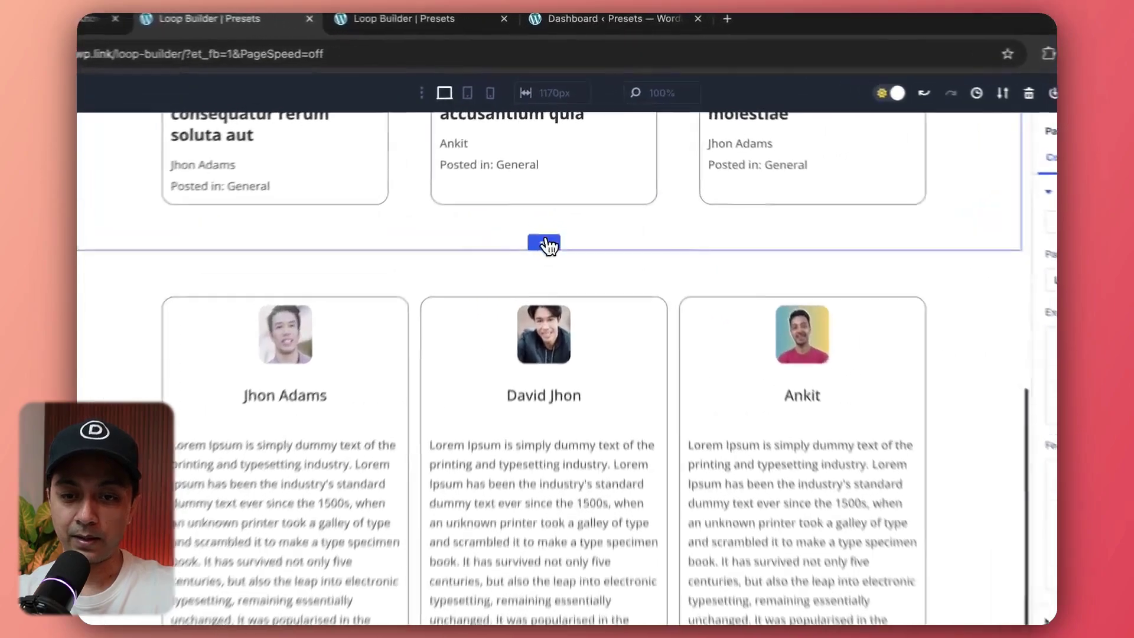
pyautogui.click(554, 180)
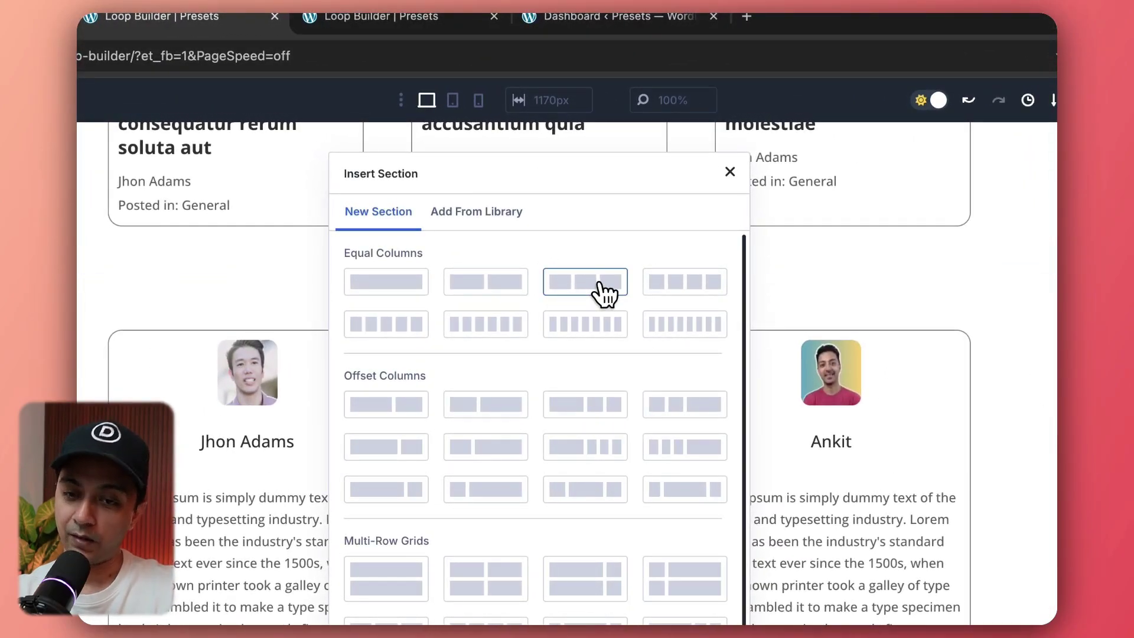
pyautogui.click(602, 290)
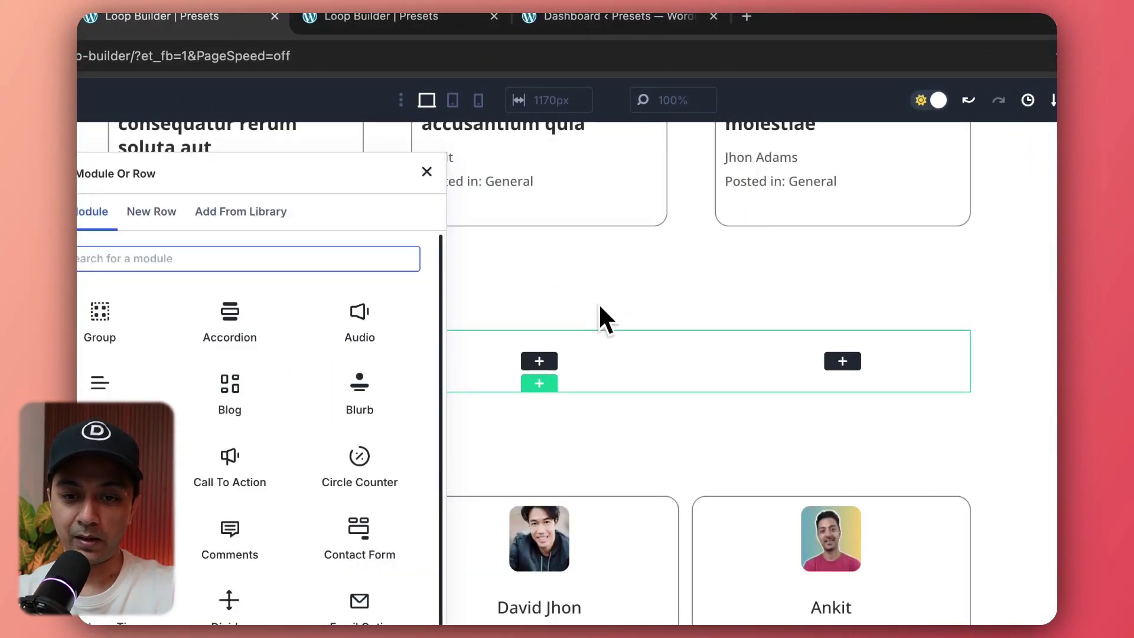
# Paste the copied column item style onto all three columns of the new row
pyautogui.click(564, 378)
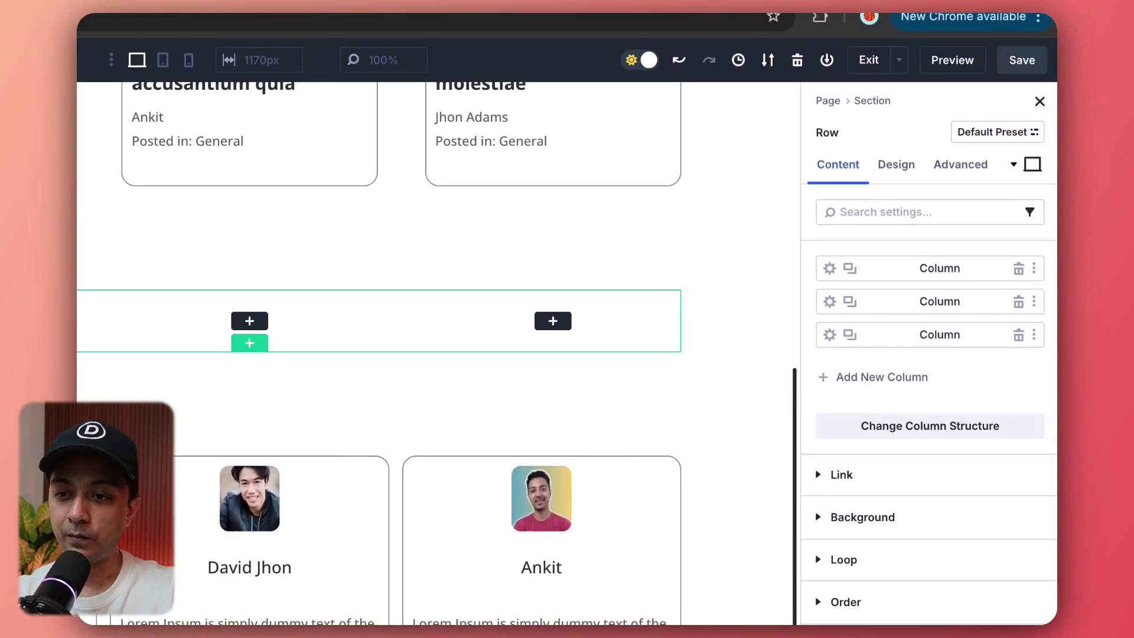
pyautogui.click(1032, 268)
pyautogui.click(1016, 292)
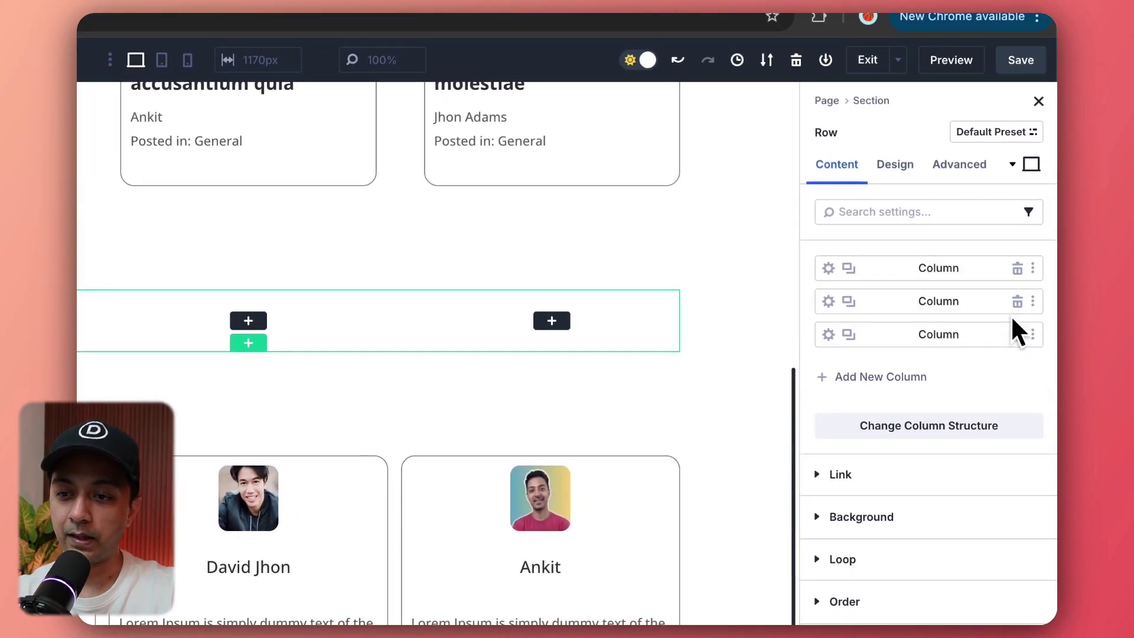
pyautogui.click(1033, 301)
pyautogui.click(975, 349)
pyautogui.click(1032, 334)
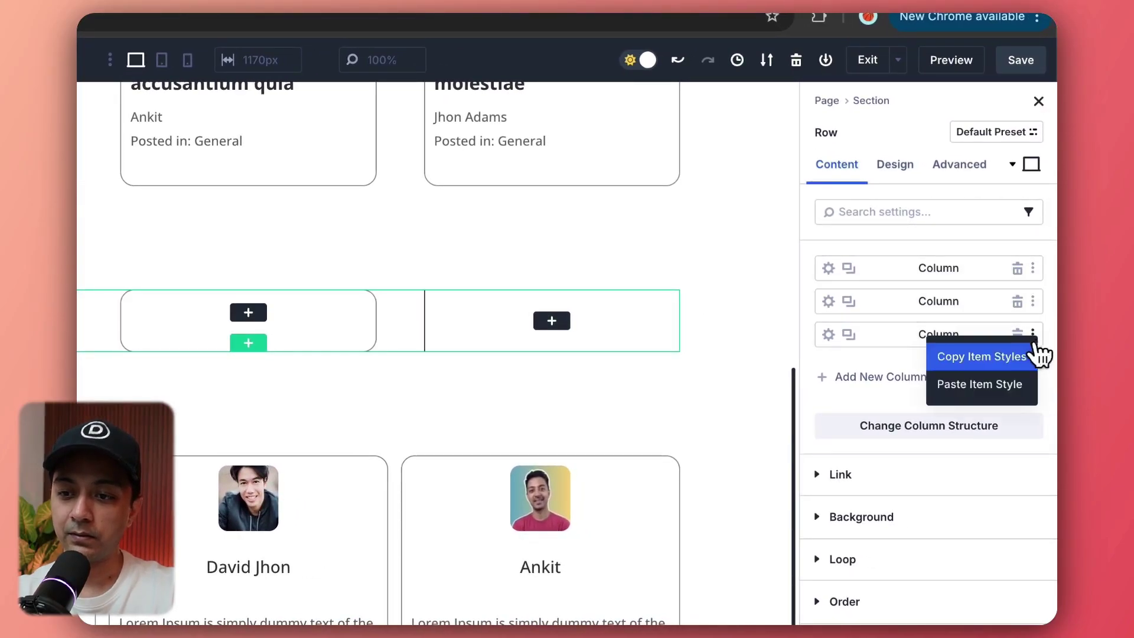
pyautogui.click(978, 379)
# Enable Loop Element on the new row's first column and delete the other two columns
pyautogui.click(830, 268)
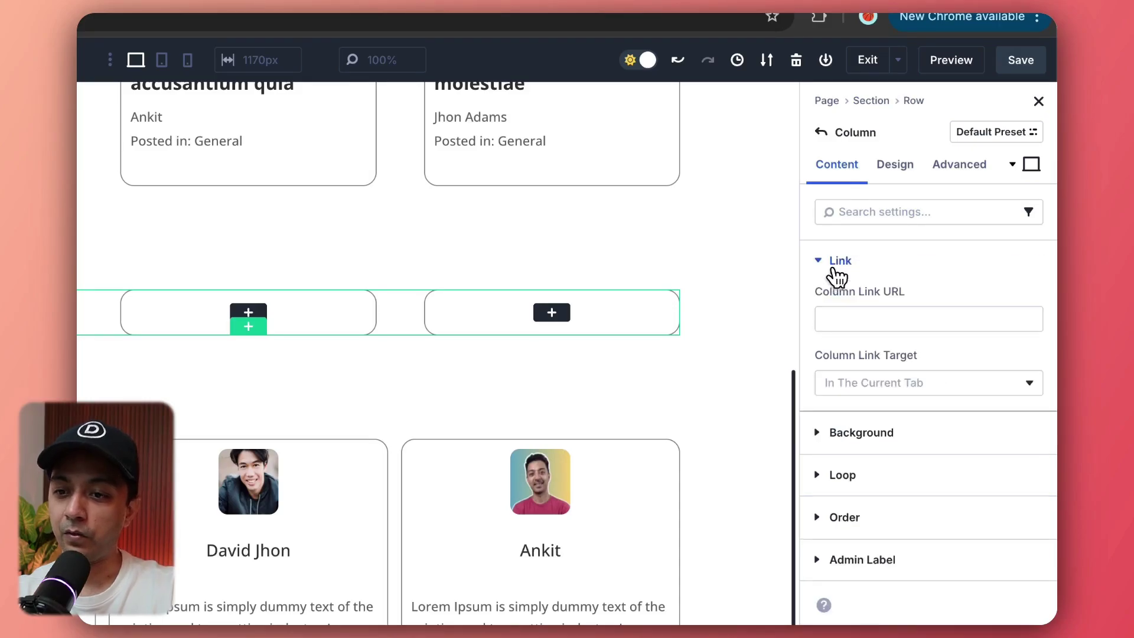
pyautogui.click(824, 476)
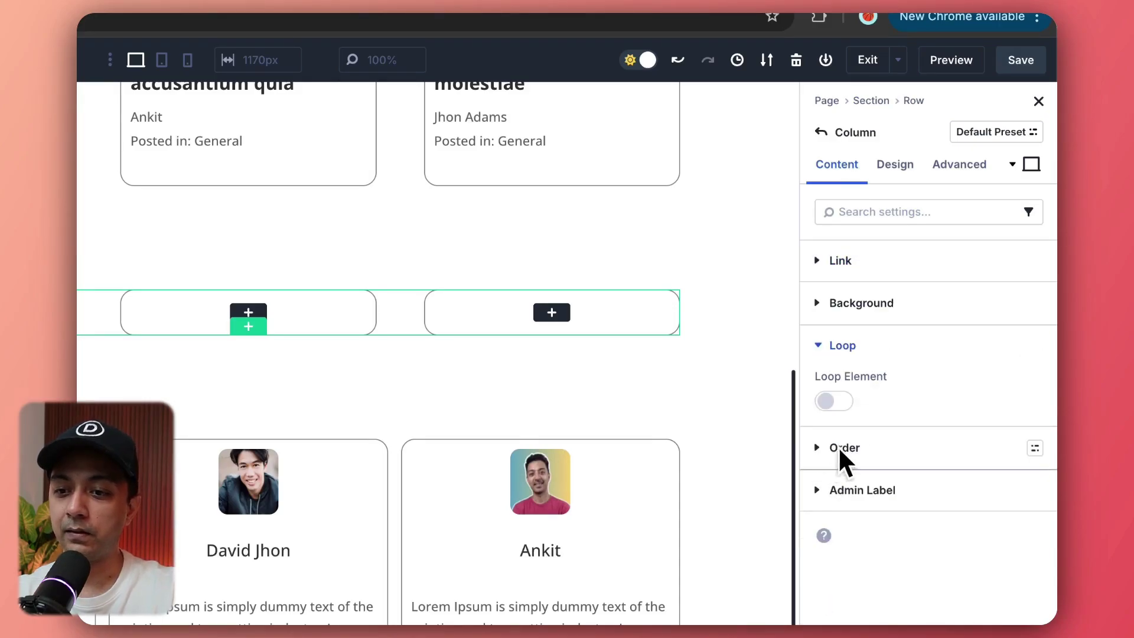
pyautogui.click(850, 403)
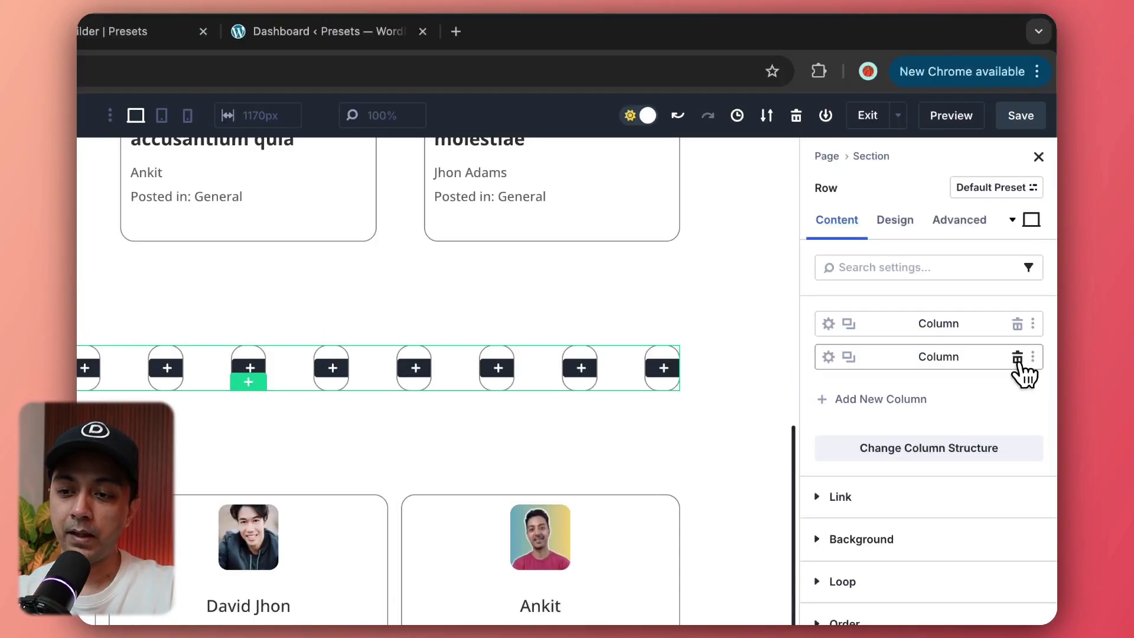
pyautogui.click(1017, 358)
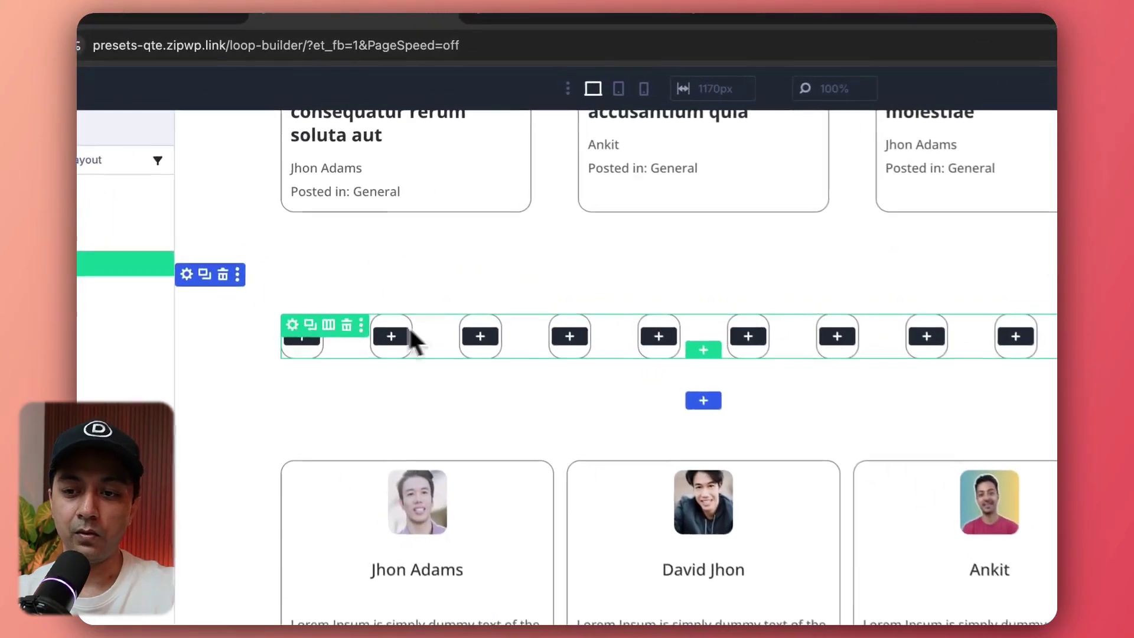
# Turn on Layout Wrapping in the row's layout design settings so the looped columns wrap
pyautogui.click(908, 170)
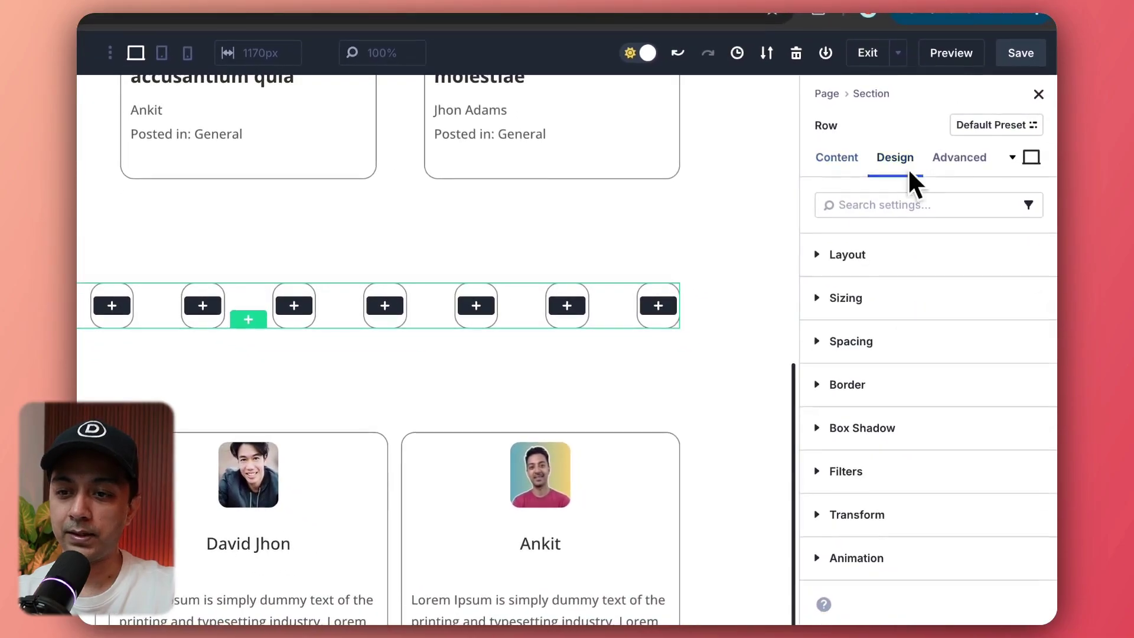
pyautogui.click(818, 254)
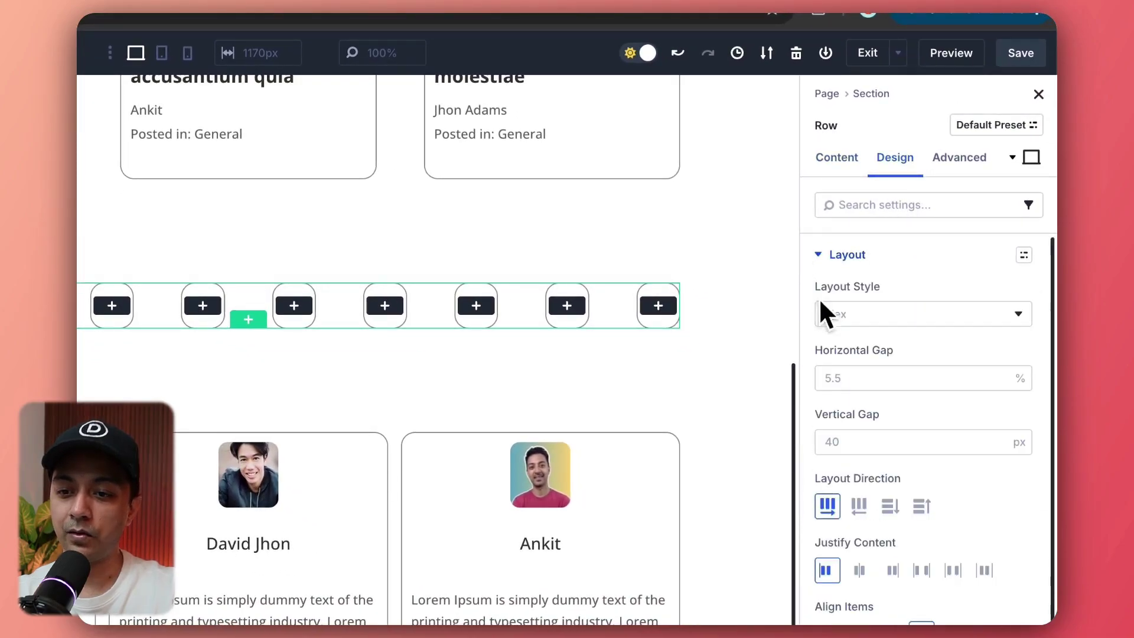
pyautogui.click(860, 426)
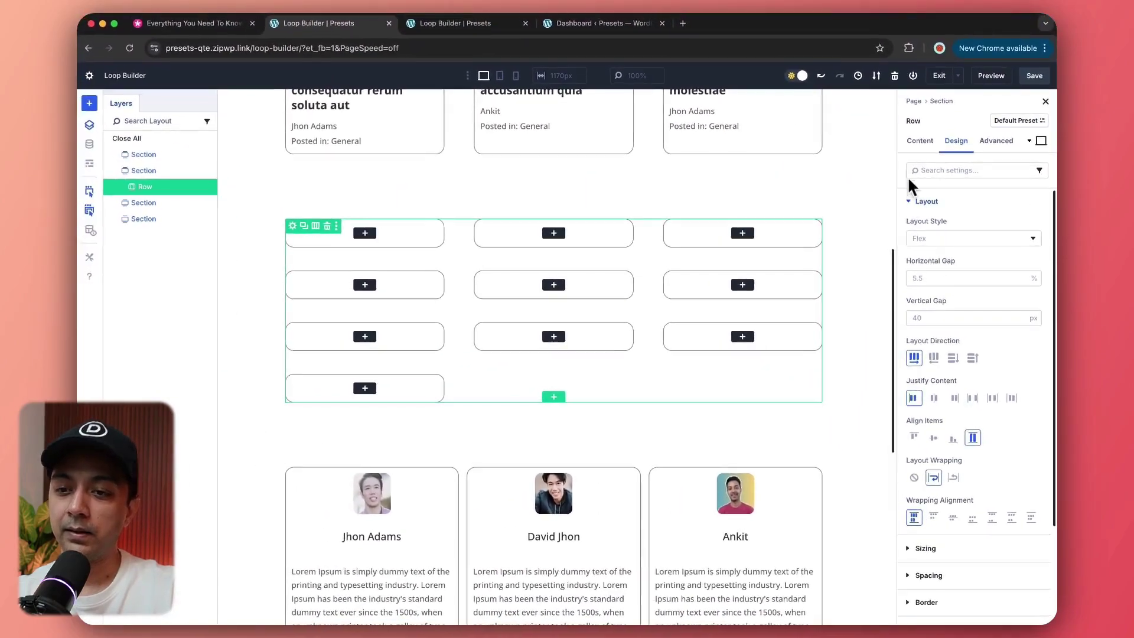
# Set Posts Per Page to 3 in the remaining column's loop settings
pyautogui.click(920, 141)
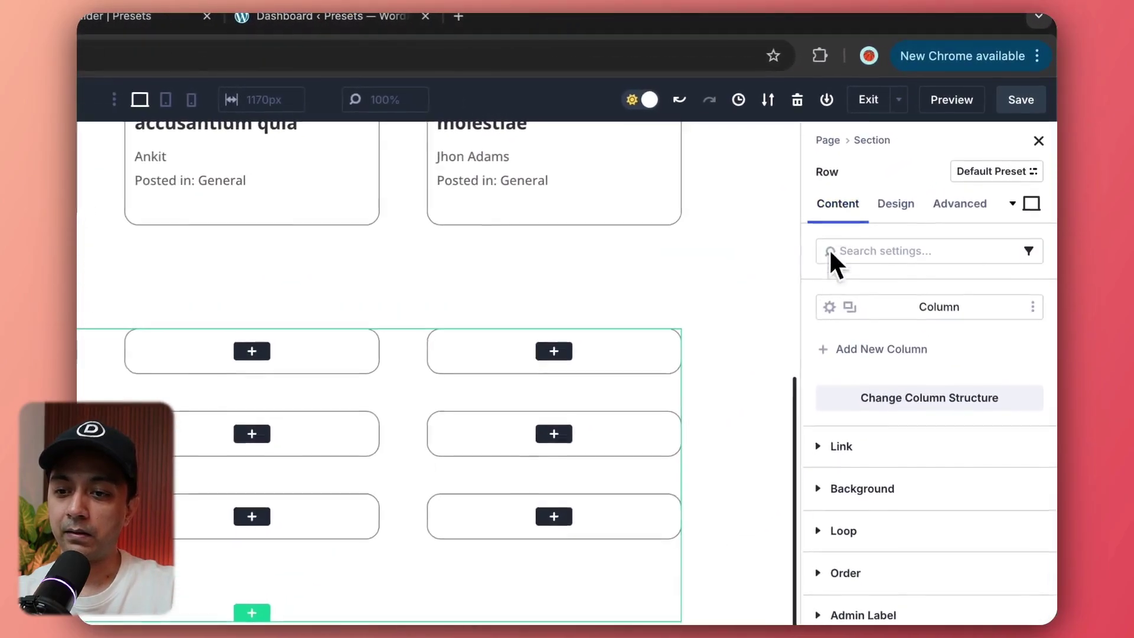
pyautogui.click(828, 308)
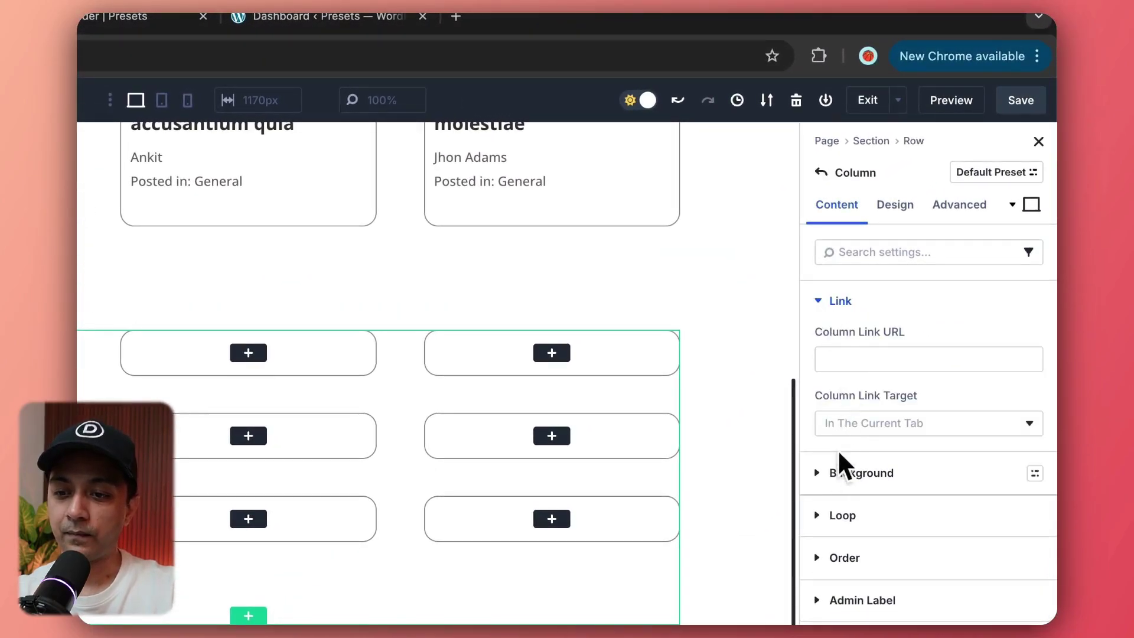
pyautogui.click(830, 516)
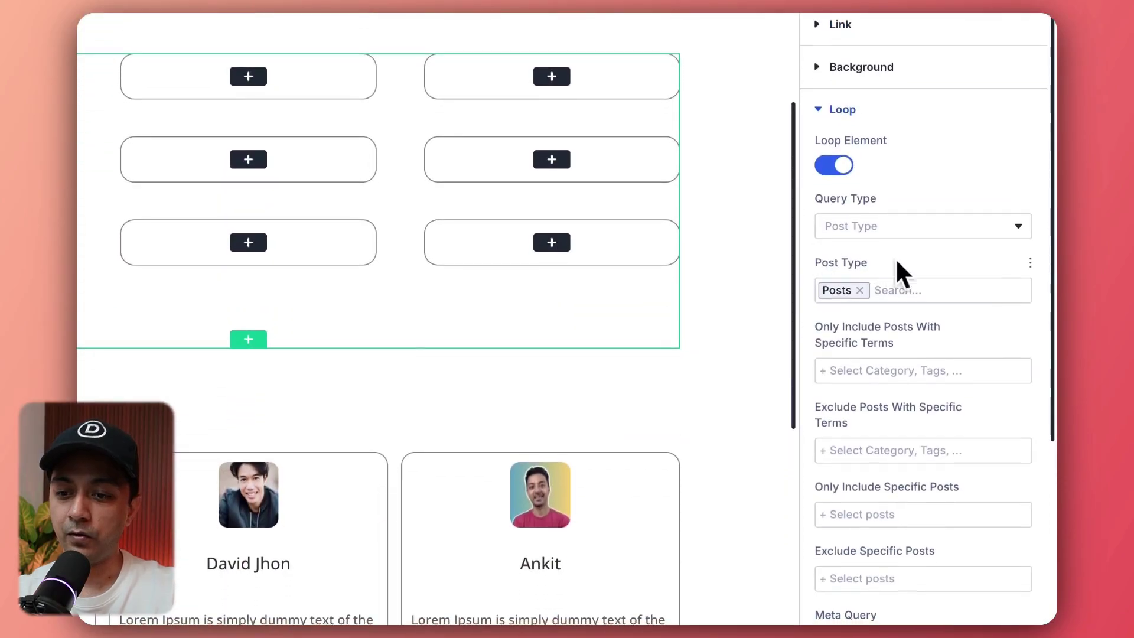
pyautogui.scroll(-7, 922, 289)
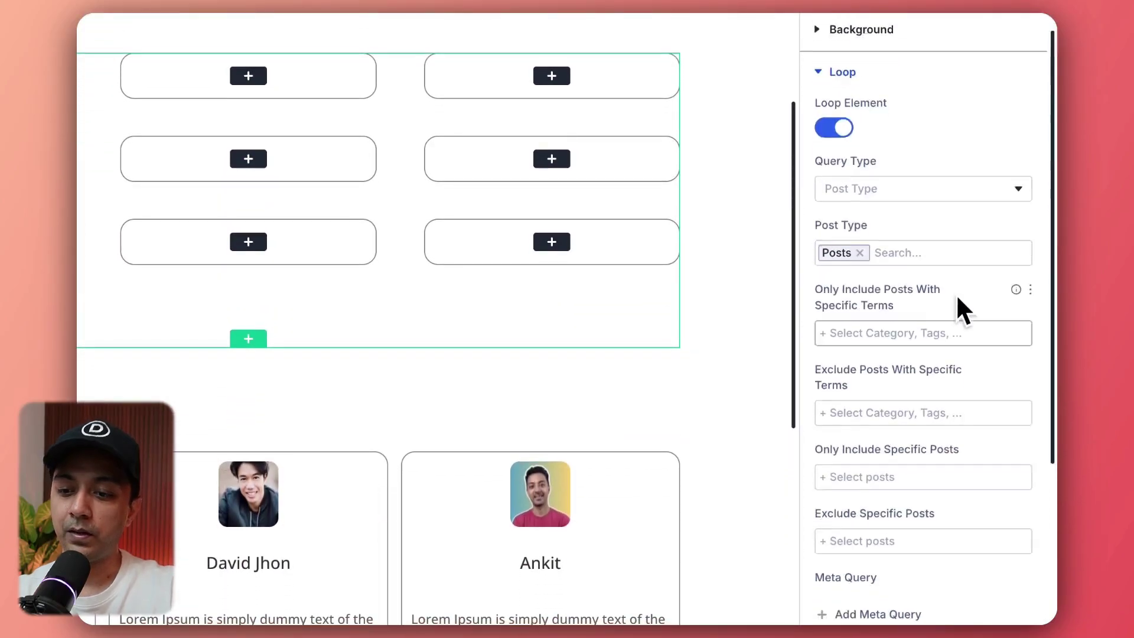
pyautogui.click(881, 433)
pyautogui.write('3')
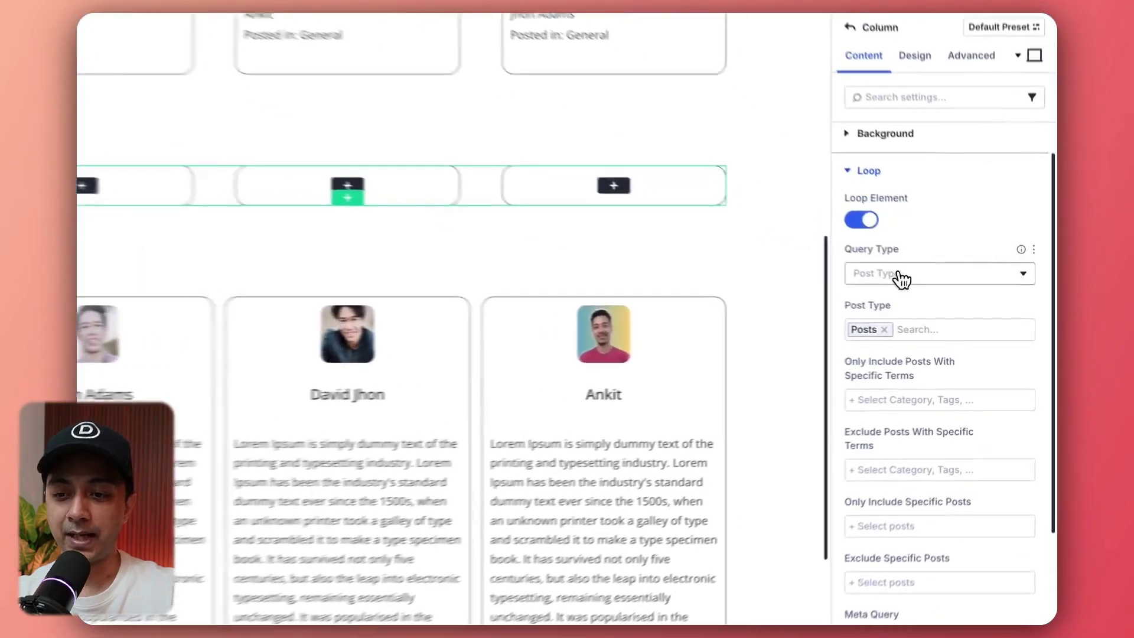
# Change the column's loop query type to Users and include the Administrator, Editor and Contributor roles
pyautogui.click(936, 296)
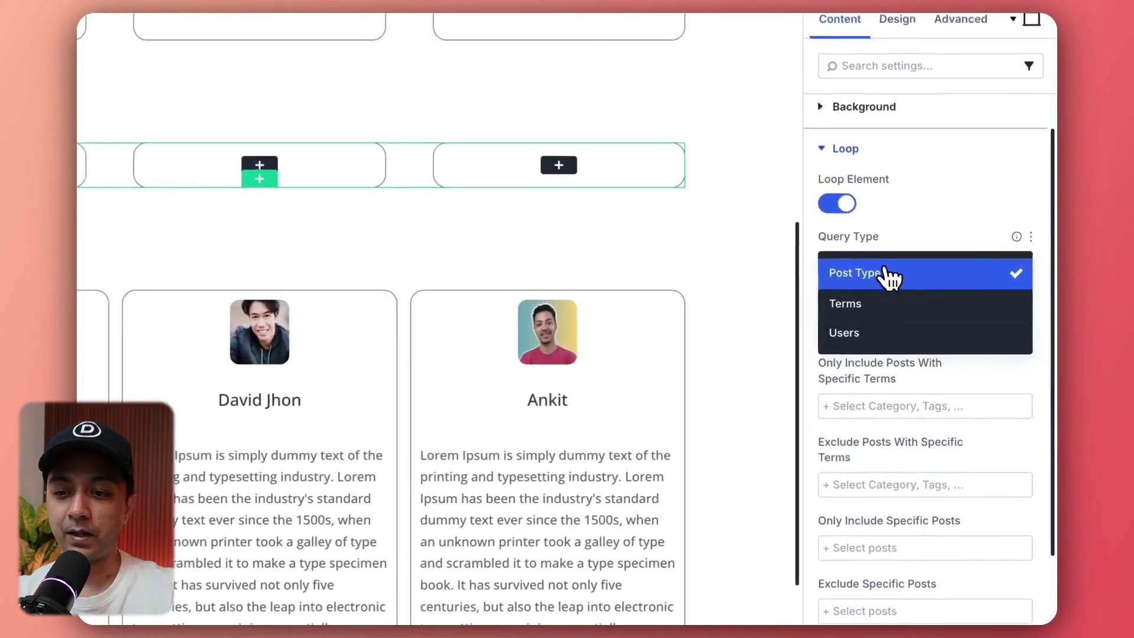
pyautogui.click(868, 335)
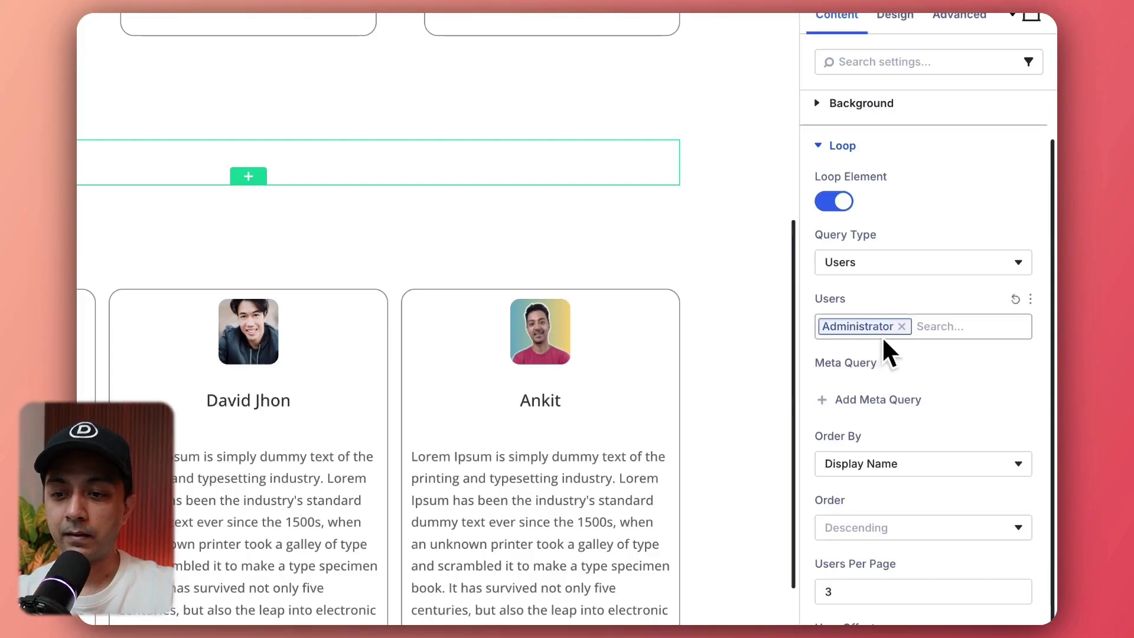
pyautogui.click(935, 326)
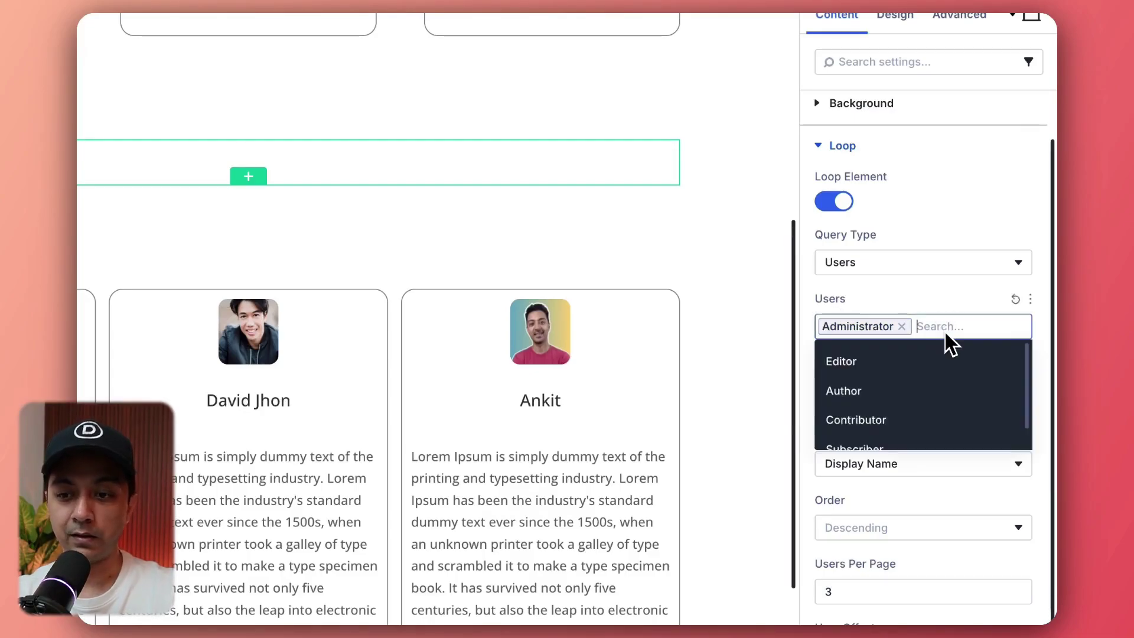
pyautogui.click(913, 361)
pyautogui.click(987, 331)
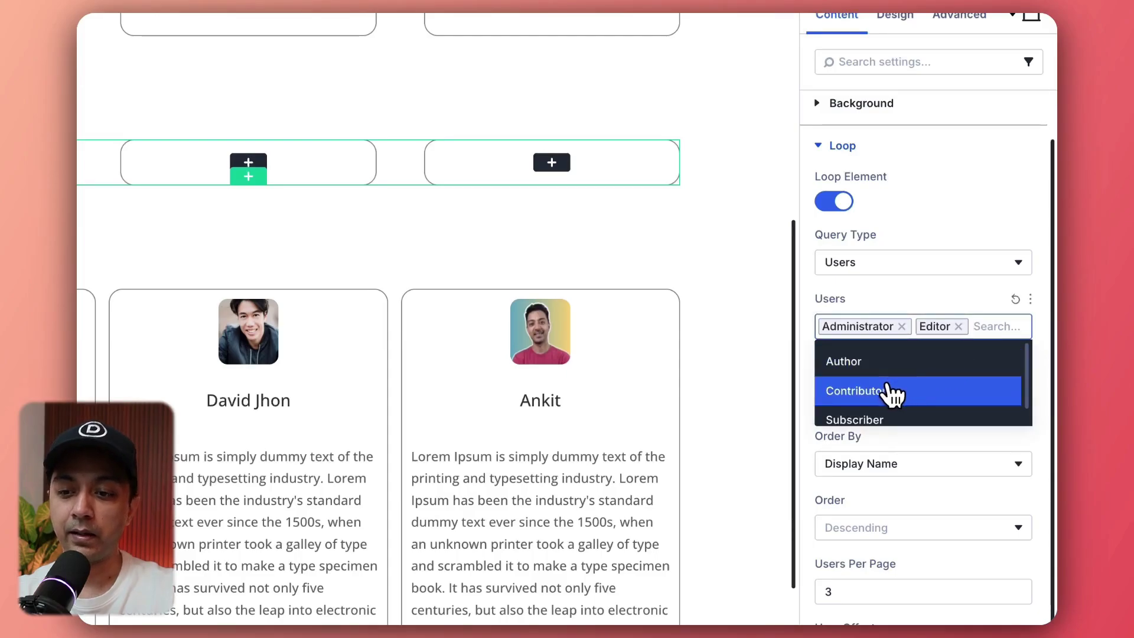
pyautogui.click(892, 393)
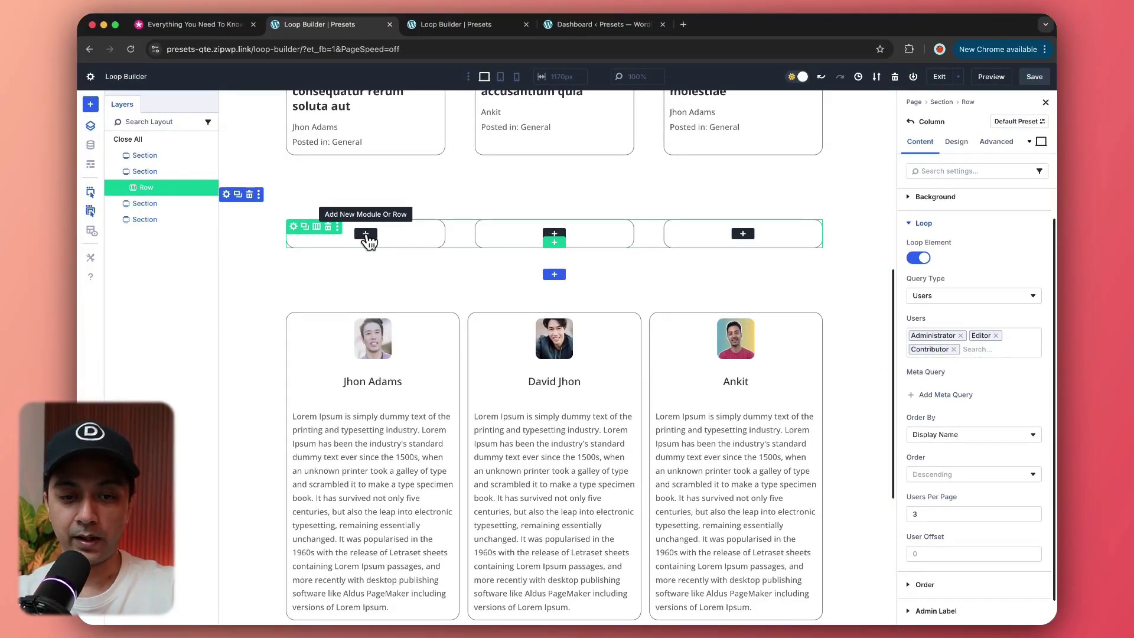
# Add an Image module to the looped column and apply the loop user Avatar as its dynamic content
pyautogui.click(366, 234)
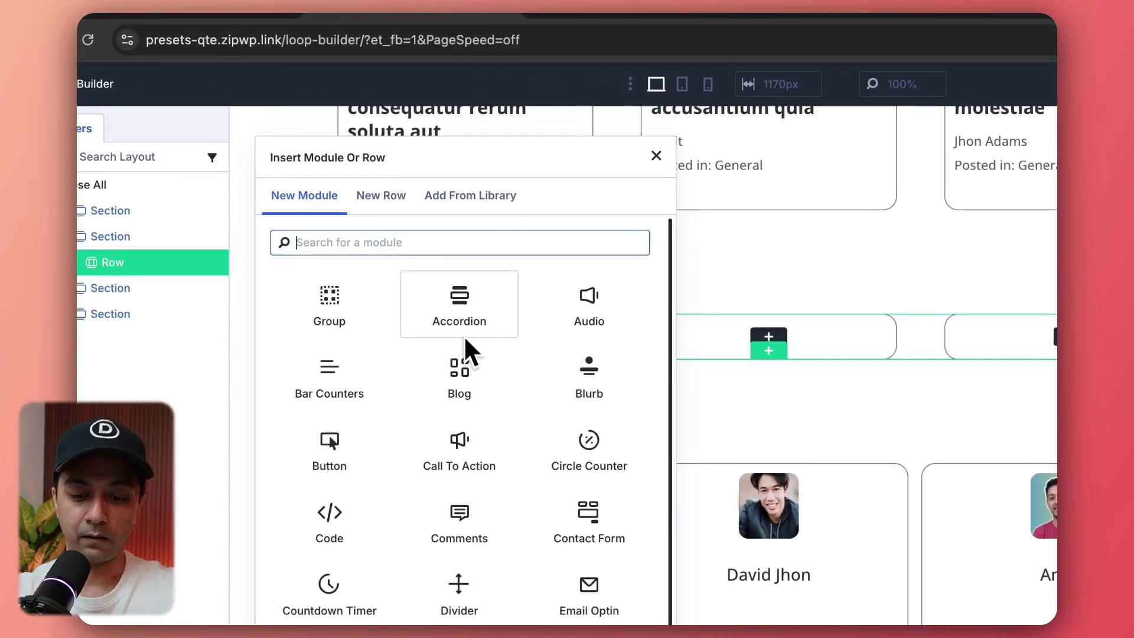
pyautogui.write('image')
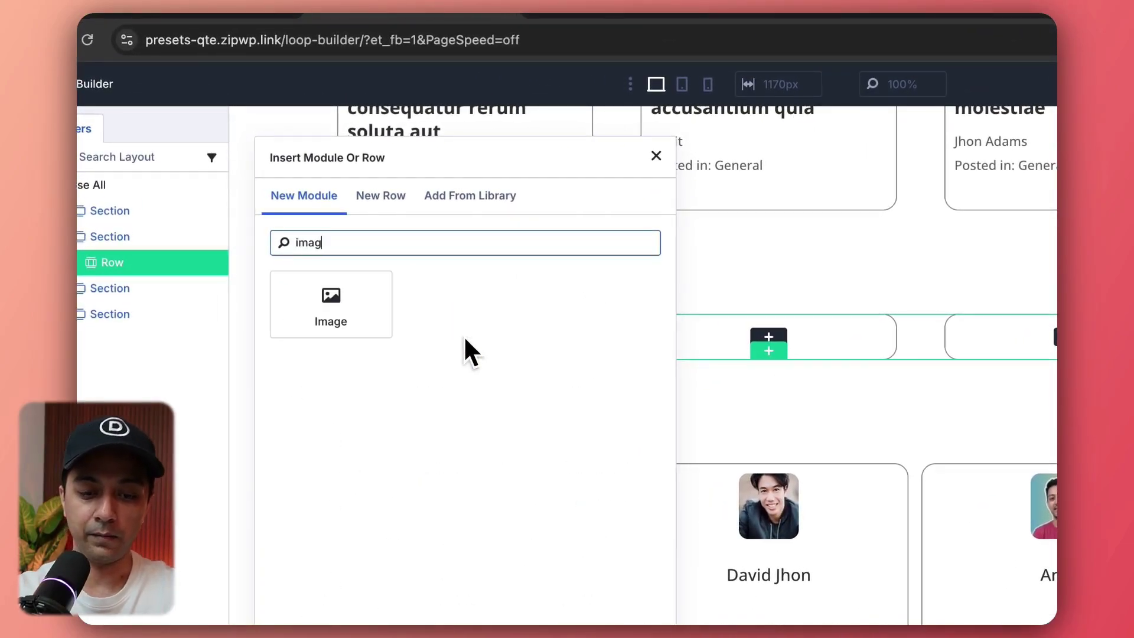
pyautogui.click(322, 298)
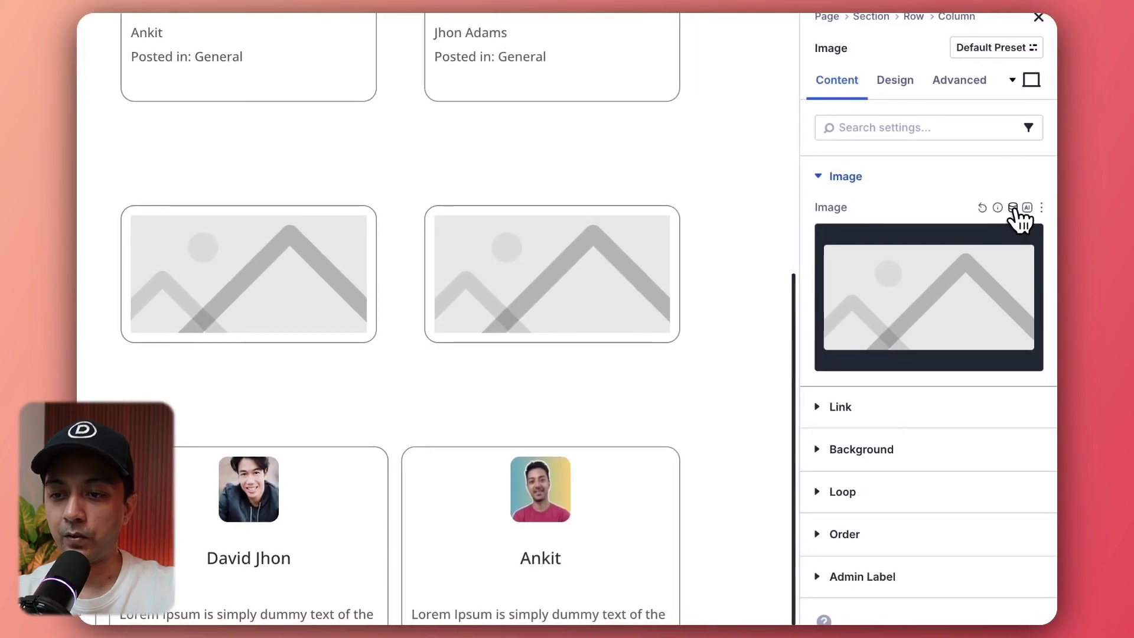
pyautogui.click(1015, 208)
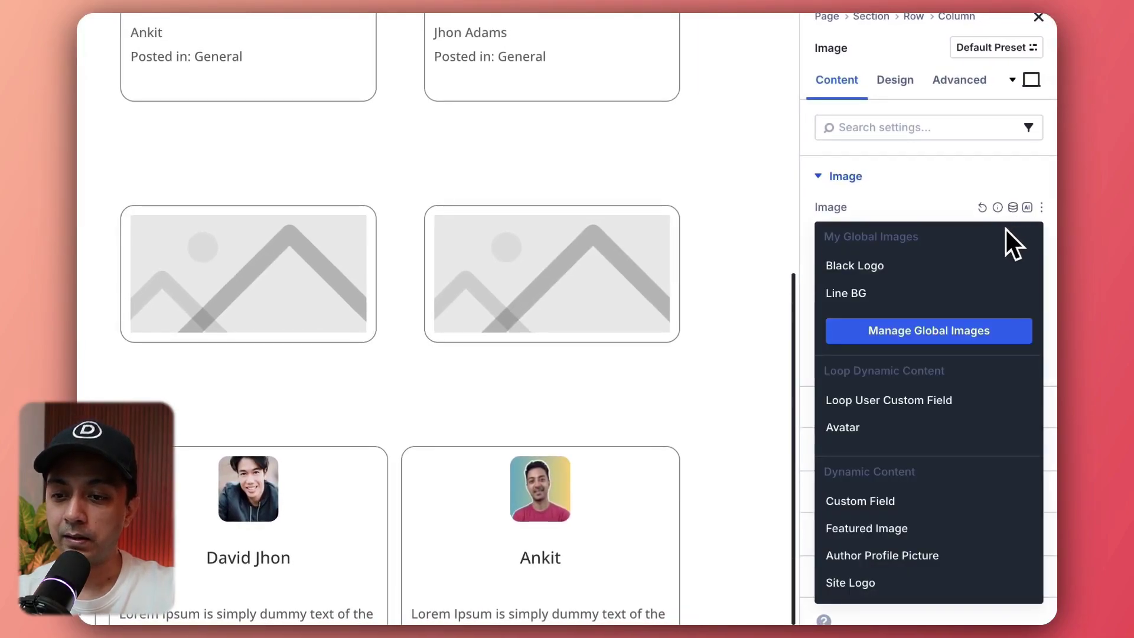
pyautogui.click(845, 428)
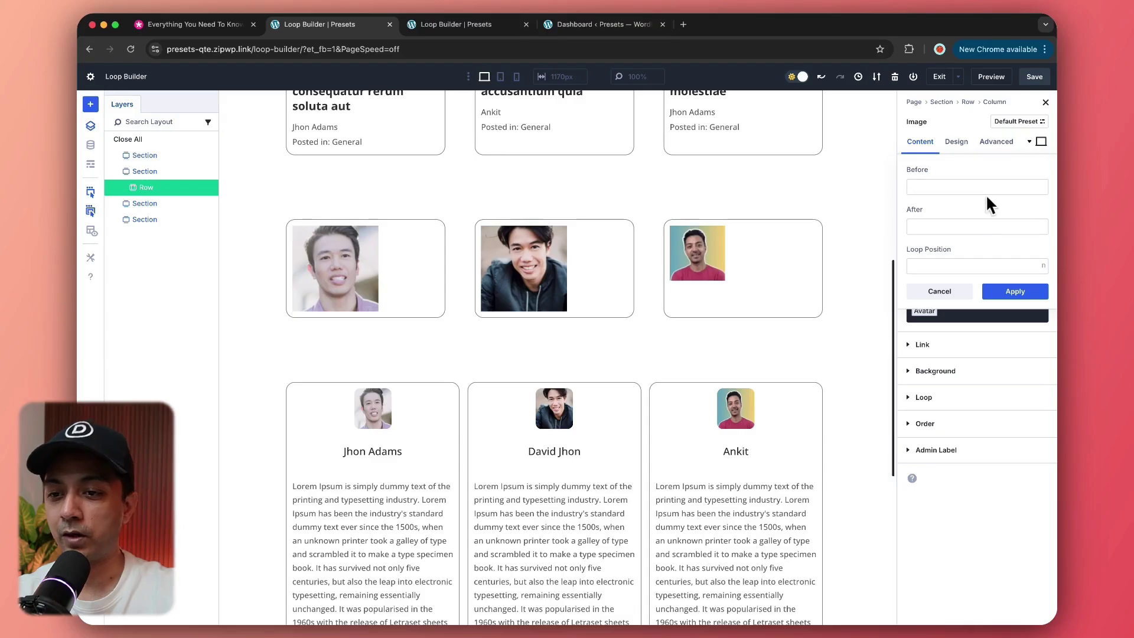
pyautogui.click(1006, 298)
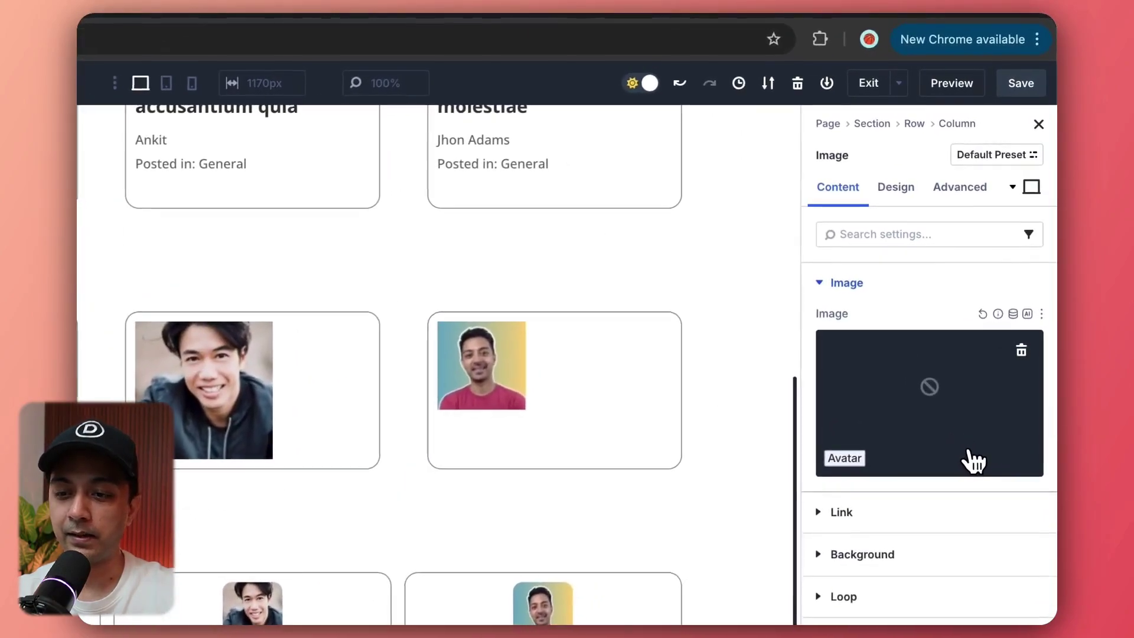
# Enable Force Fullwidth for the avatar image and set its sizing alignment to center
pyautogui.click(960, 143)
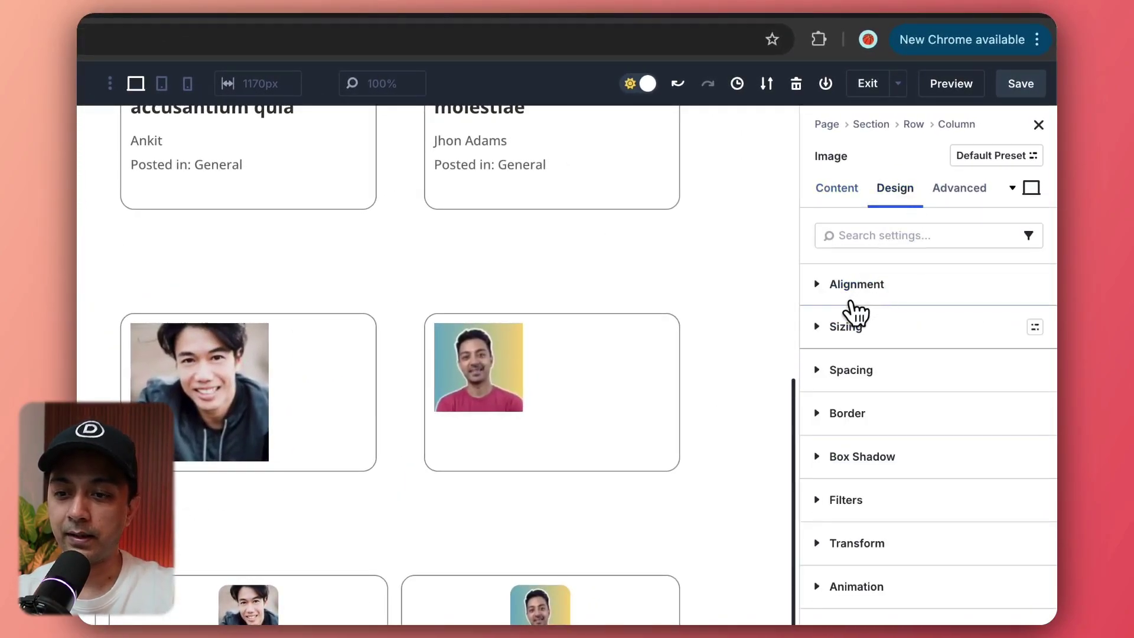
pyautogui.click(842, 327)
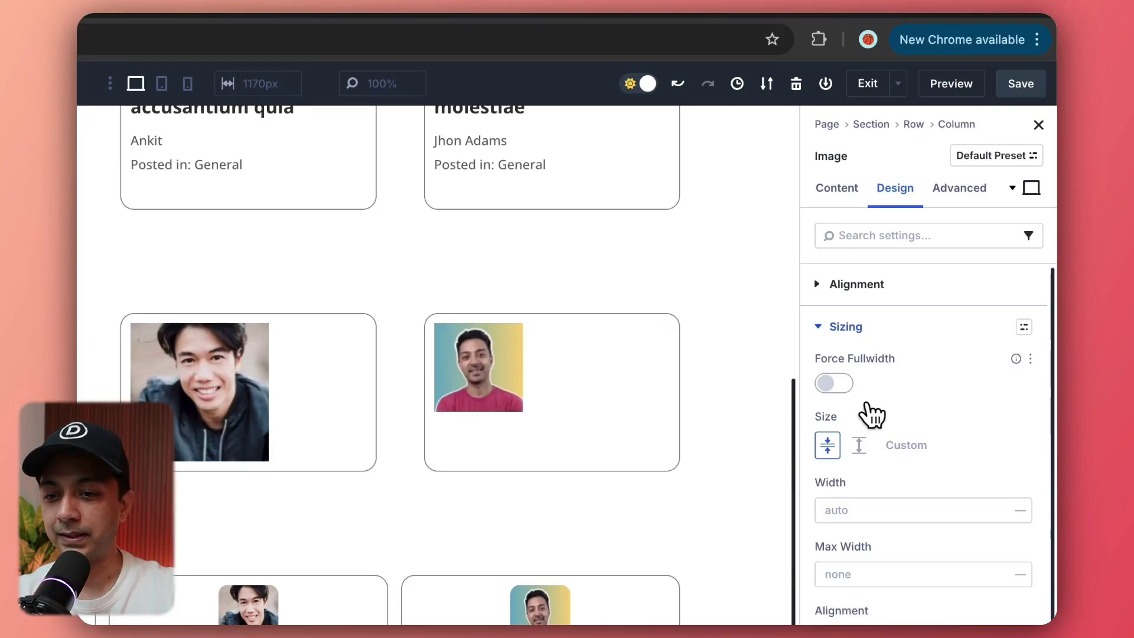
pyautogui.click(833, 385)
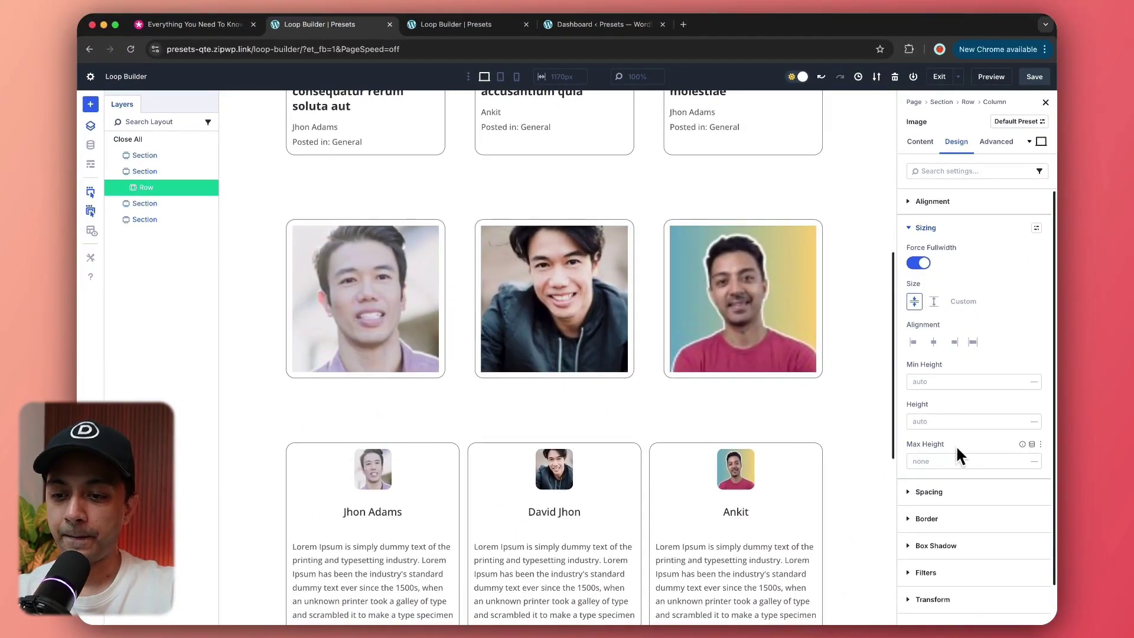
pyautogui.scroll(-2, 956, 445)
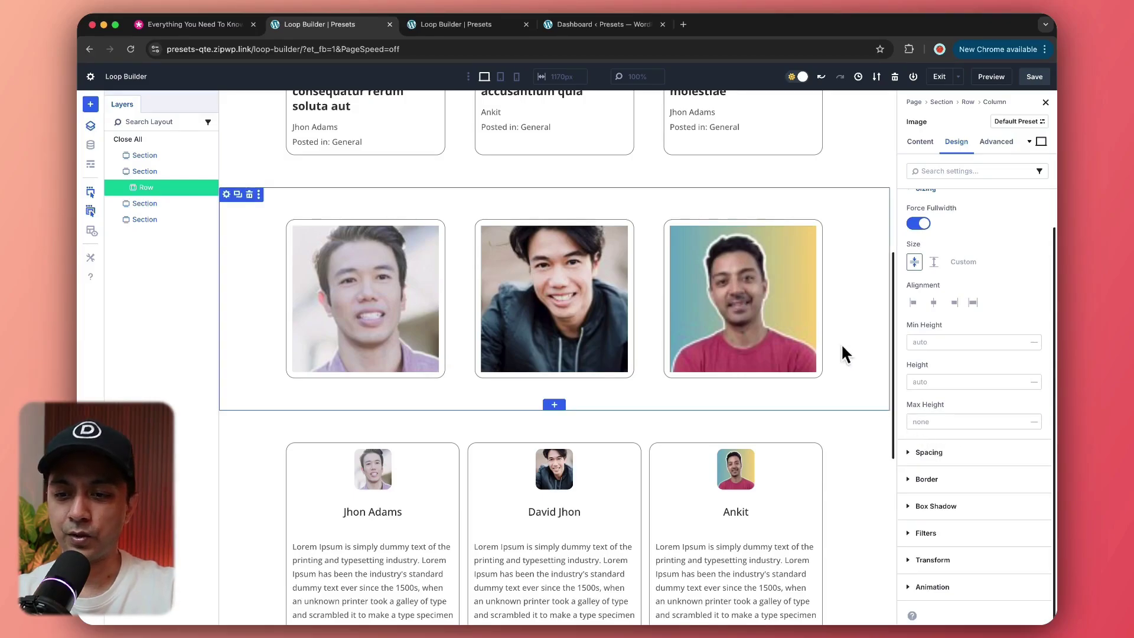
pyautogui.click(934, 302)
pyautogui.scroll(2, 1002, 311)
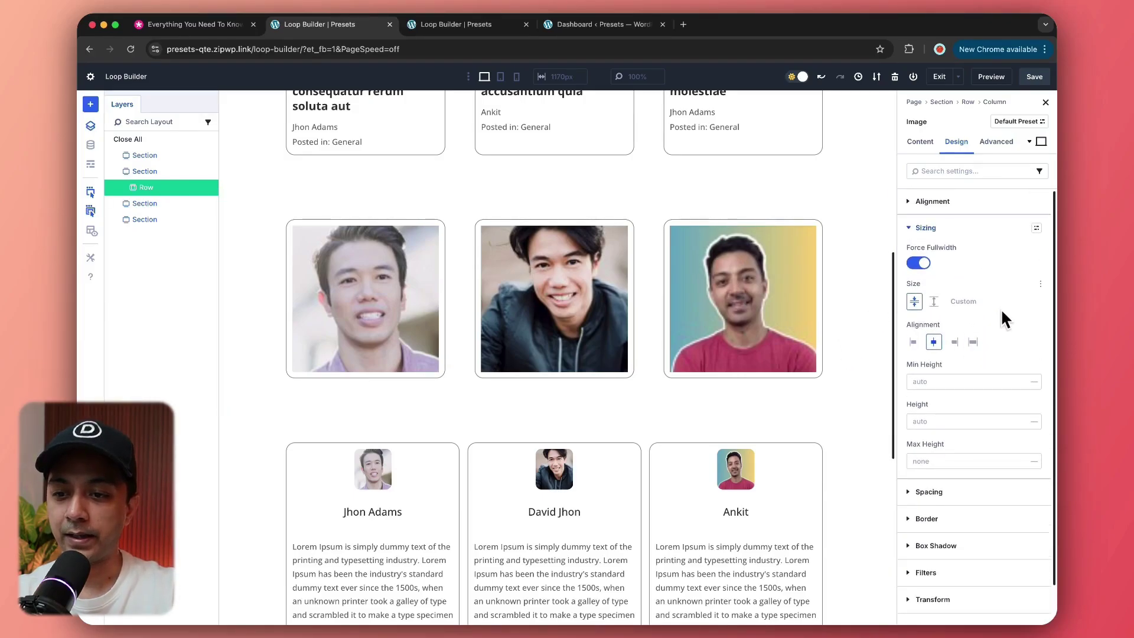
pyautogui.scroll(-2, 972, 454)
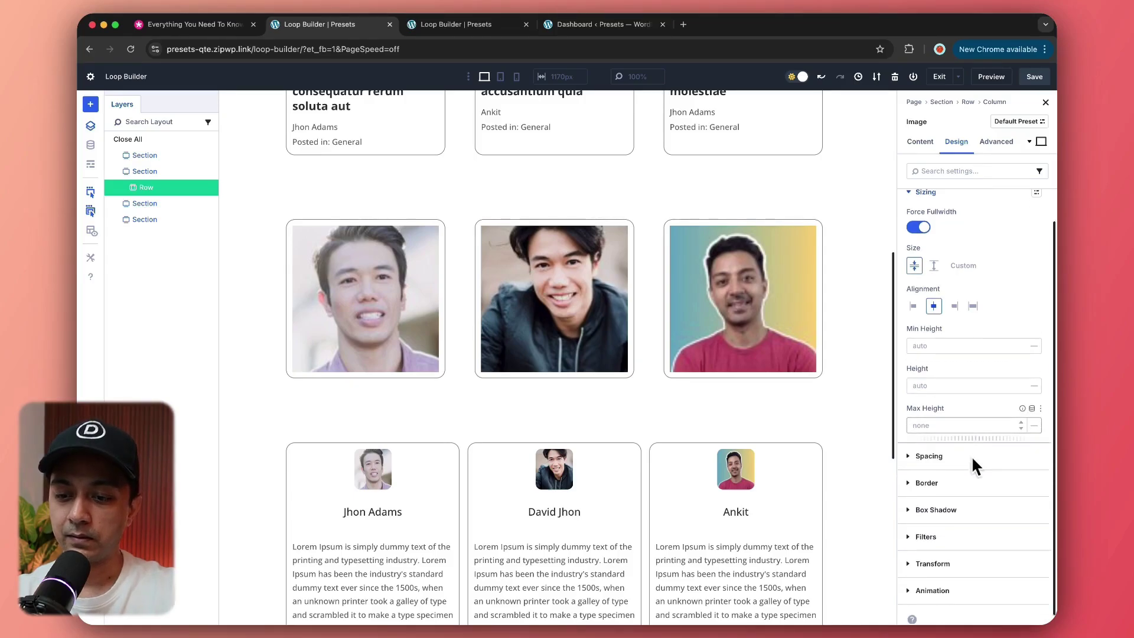
# Round all corners of the avatar image with a 20 px border radius and add a Heading module below it
pyautogui.click(913, 484)
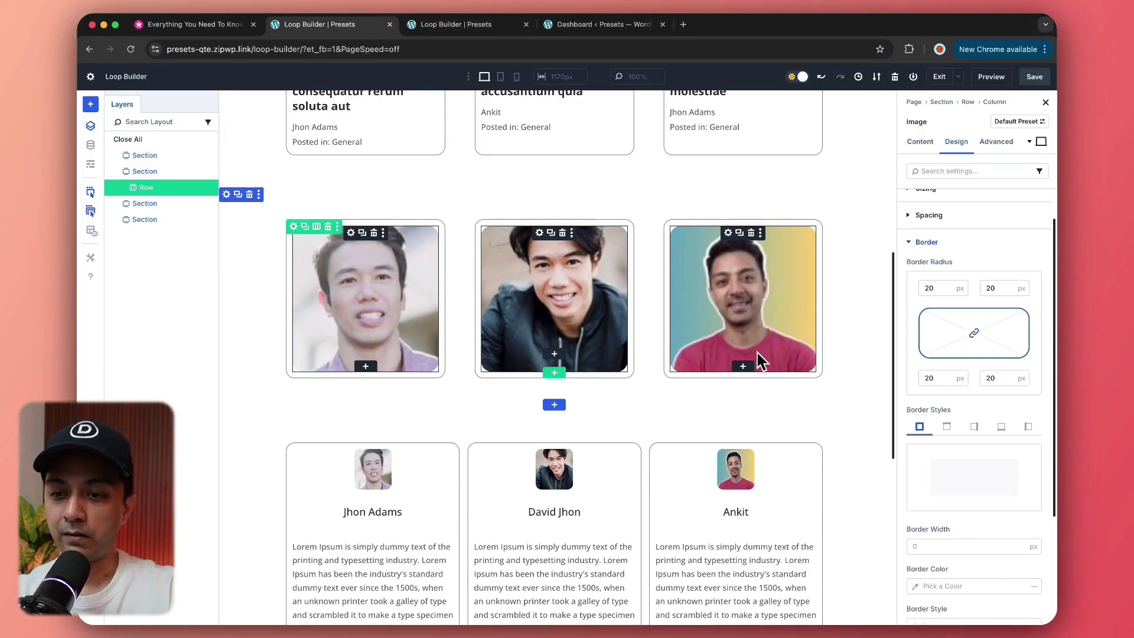
pyautogui.scroll(-2, 451, 435)
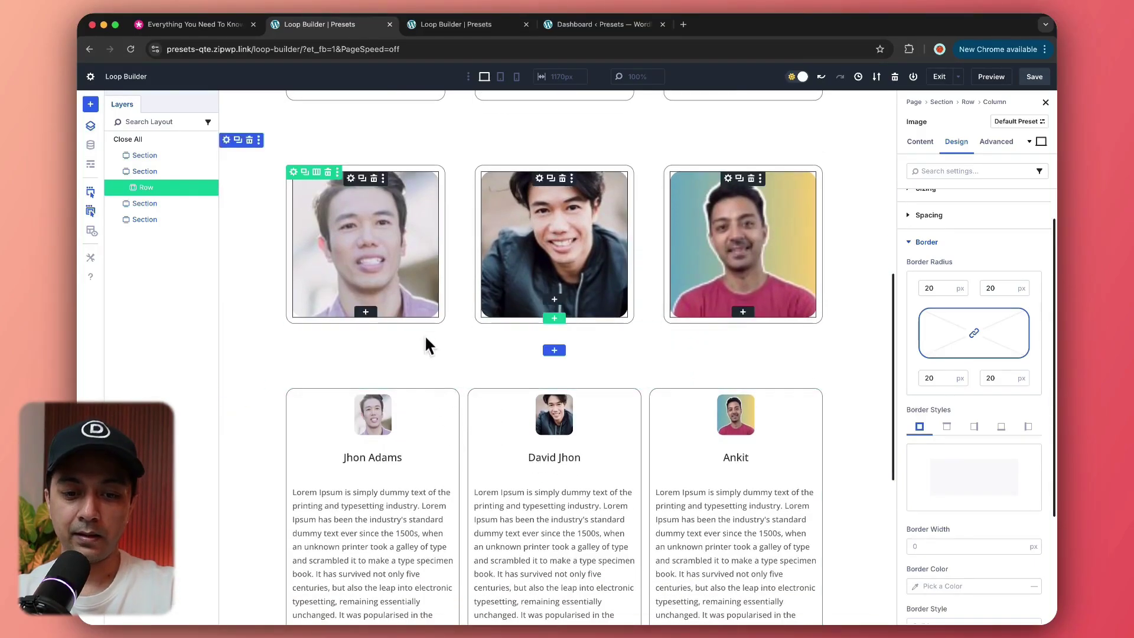
pyautogui.click(369, 320)
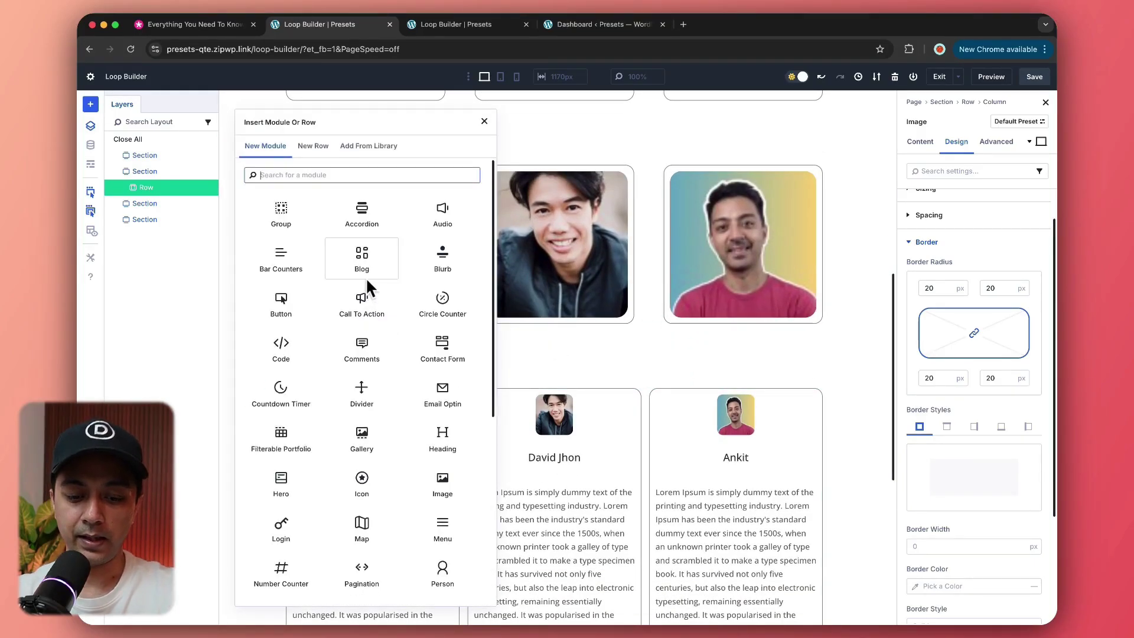
pyautogui.write('he')
pyautogui.click(325, 216)
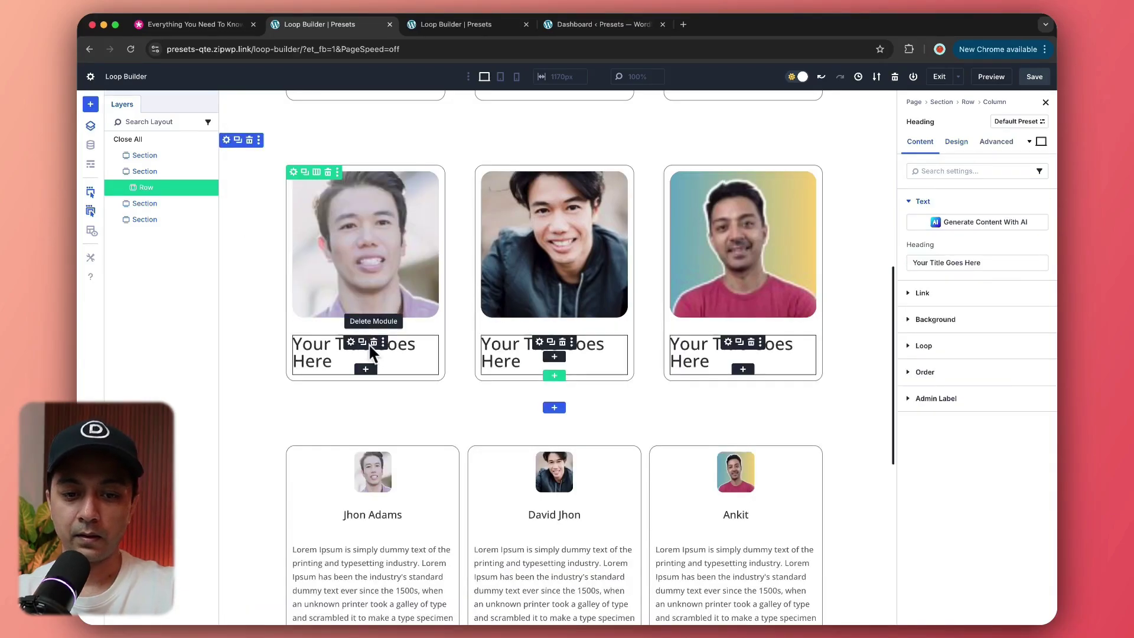
# Copy the attributes of the name heading in the existing users section and paste its heading design attributes onto the new heading
pyautogui.click(956, 142)
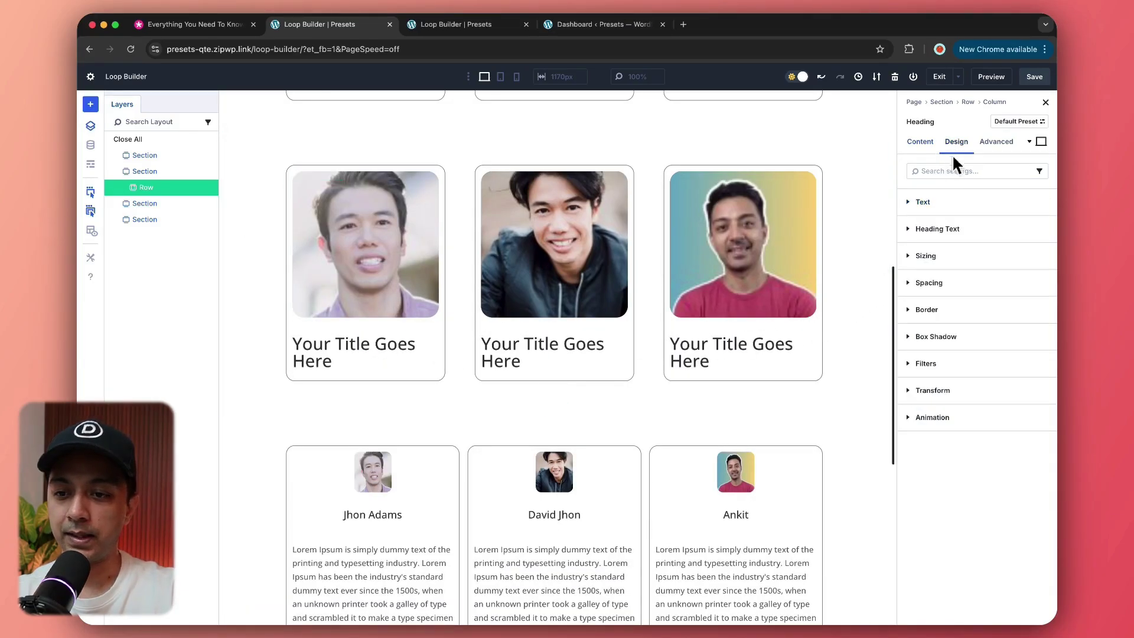
pyautogui.click(940, 228)
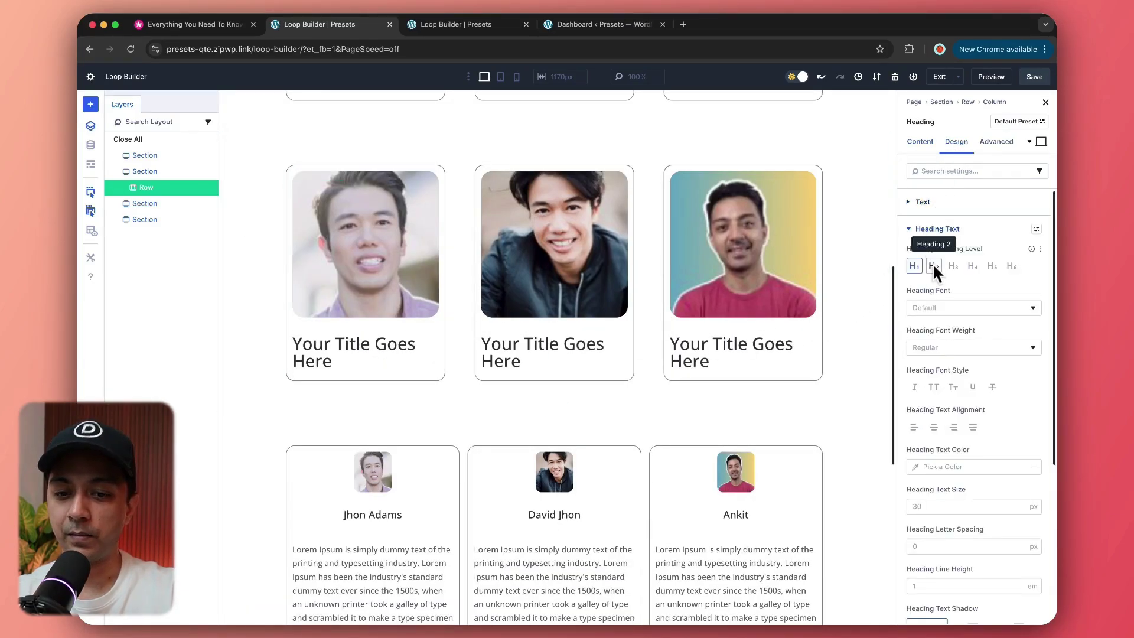
pyautogui.rightClick(400, 517)
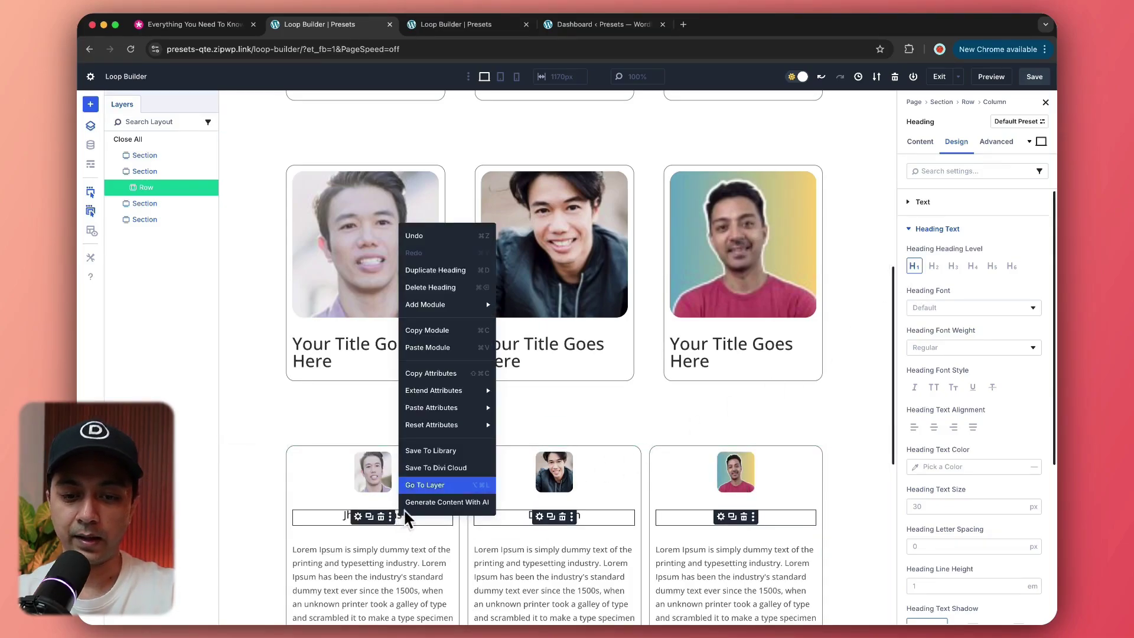
pyautogui.click(450, 389)
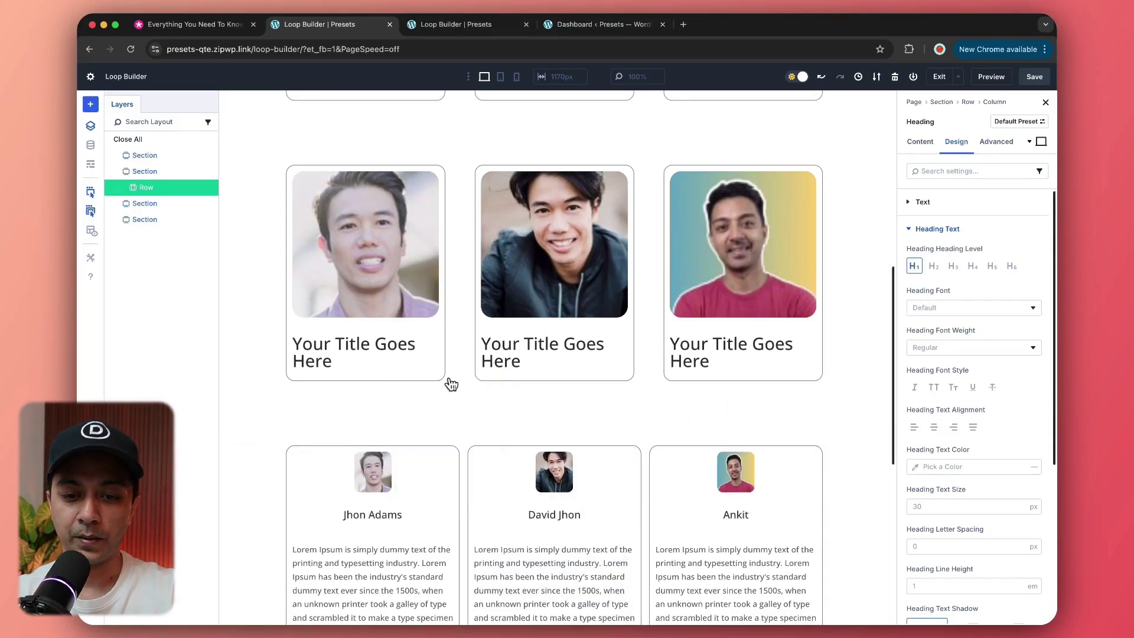
pyautogui.rightClick(400, 353)
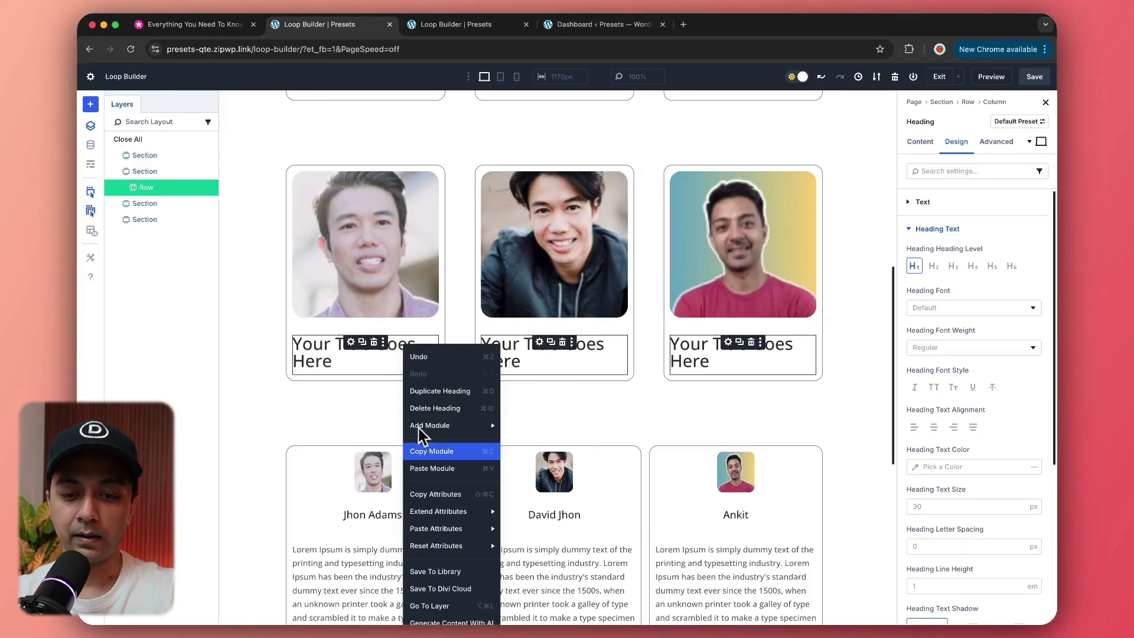
pyautogui.moveTo(447, 513)
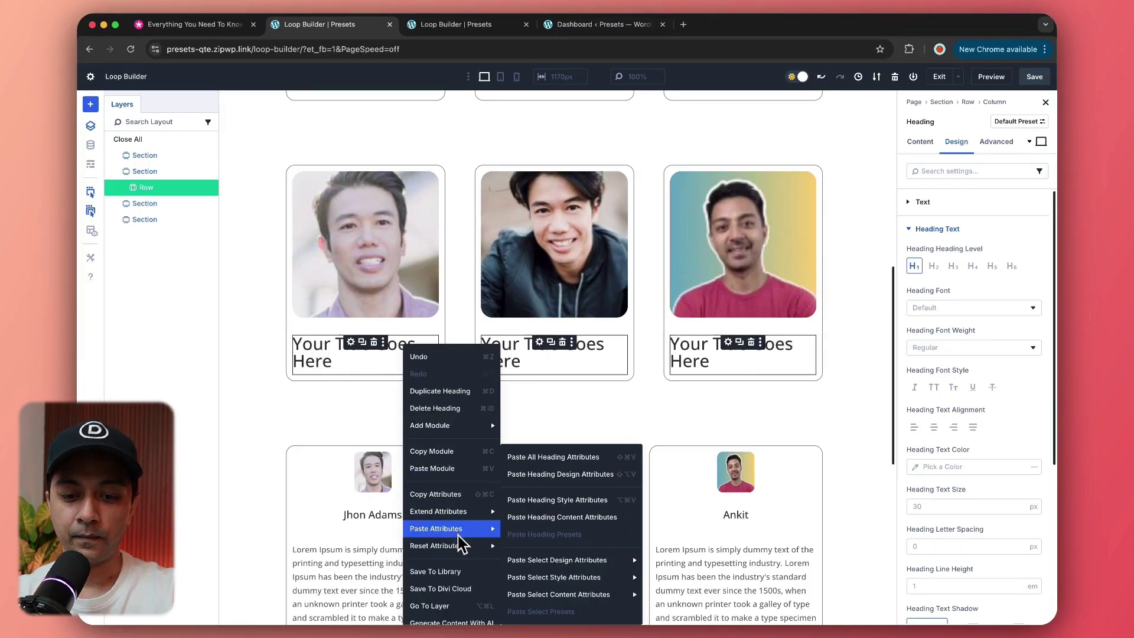
pyautogui.click(573, 476)
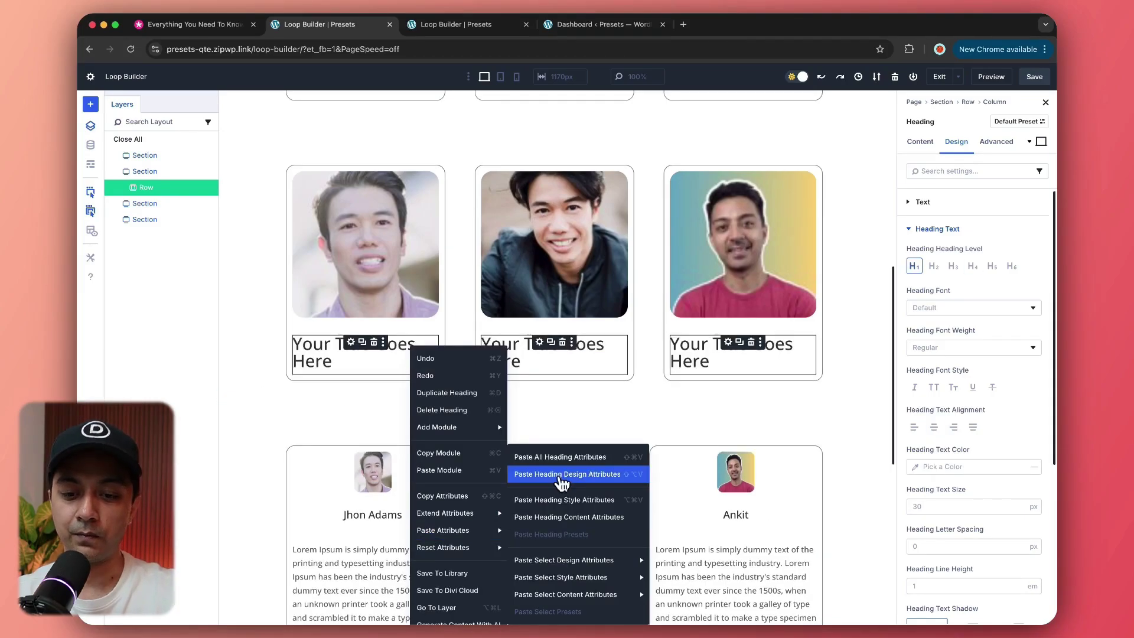
pyautogui.click(567, 476)
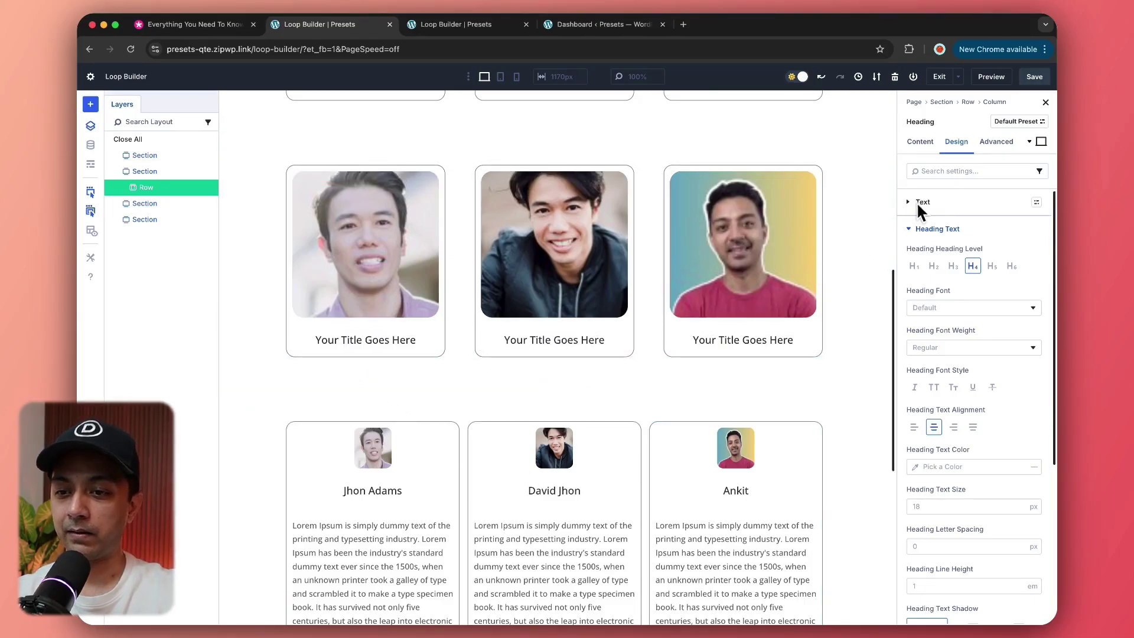
# Apply the loop user Display Name as the new heading's dynamic content
pyautogui.click(920, 142)
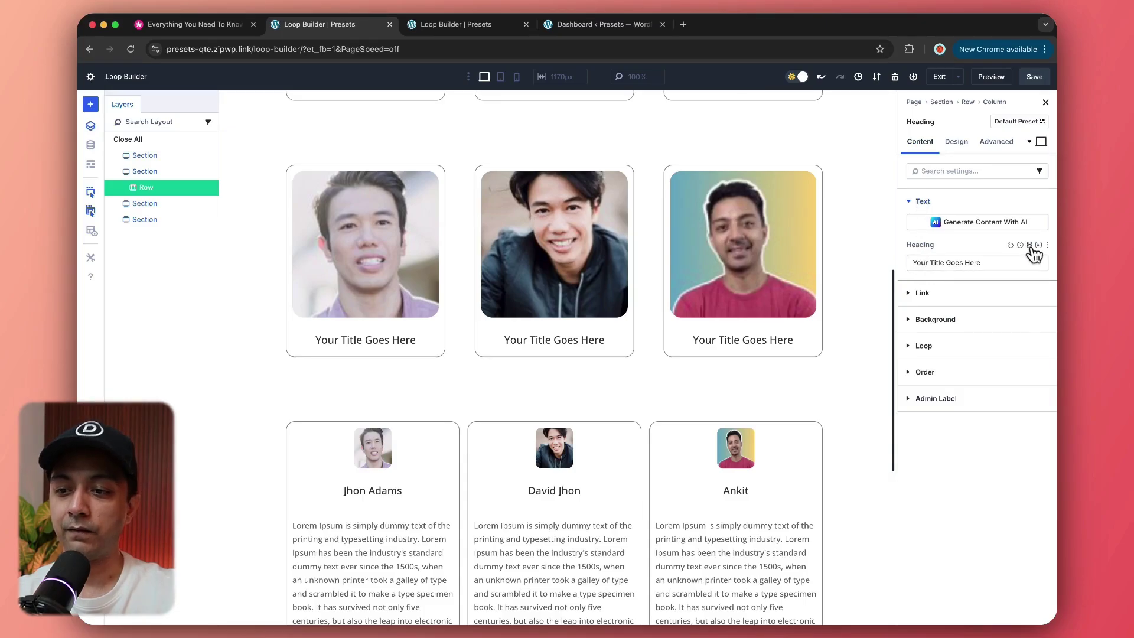
pyautogui.click(1030, 246)
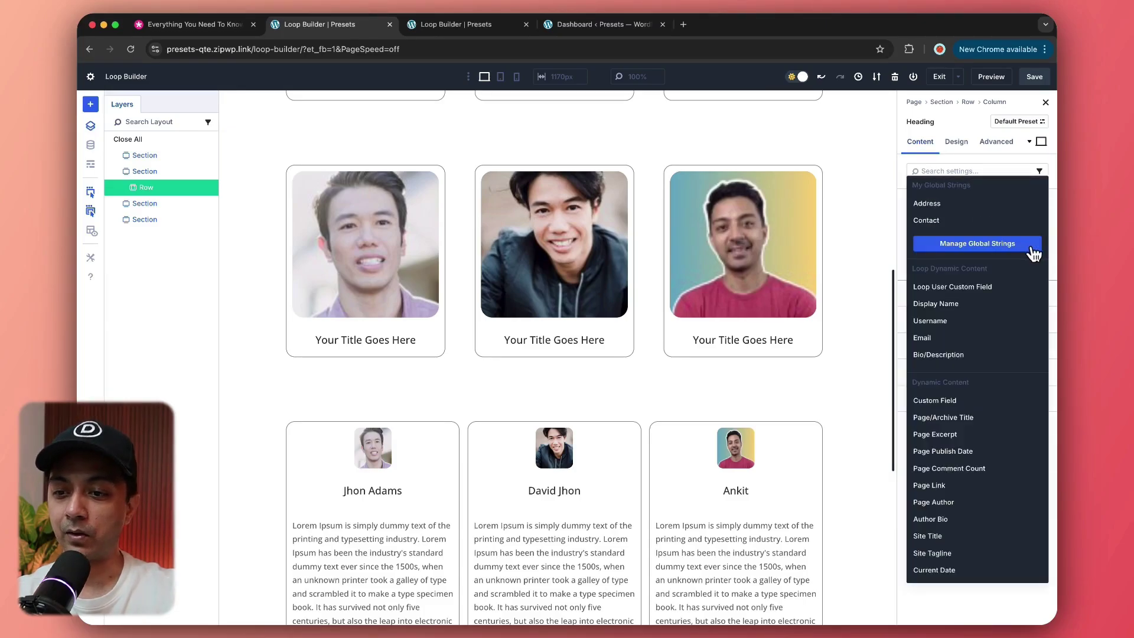
pyautogui.click(957, 304)
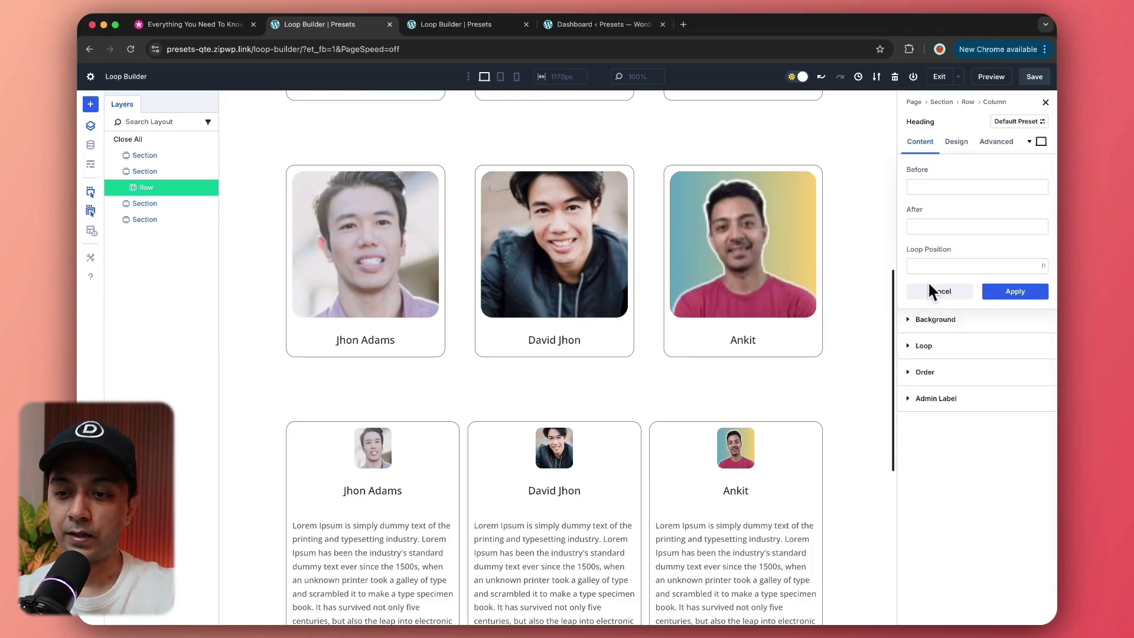
pyautogui.click(938, 290)
pyautogui.click(946, 265)
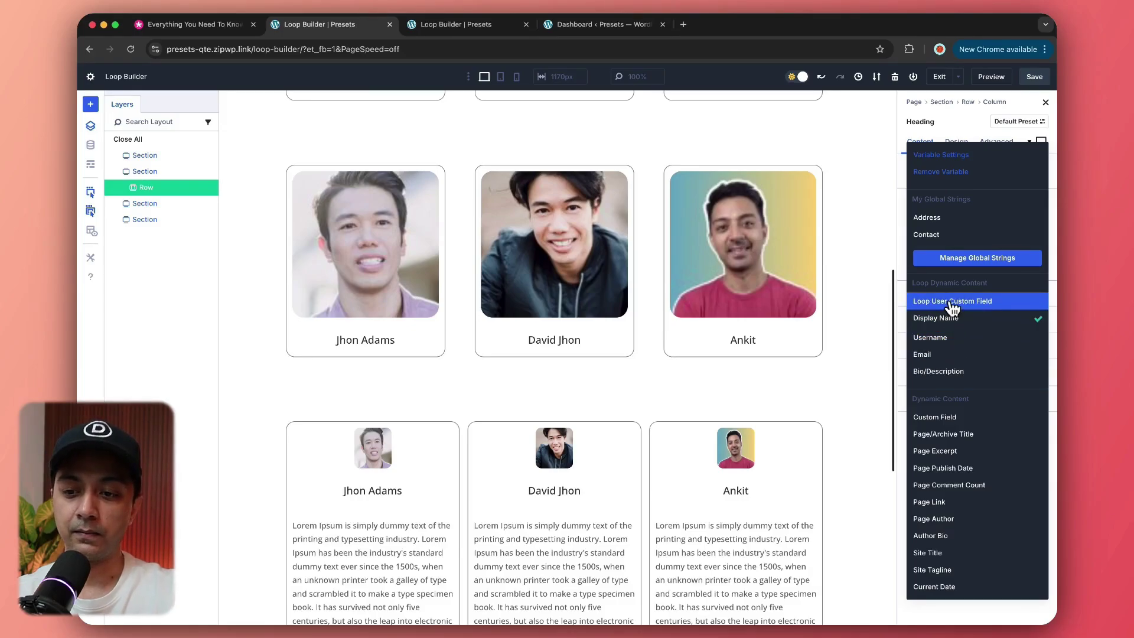
pyautogui.press('Escape')
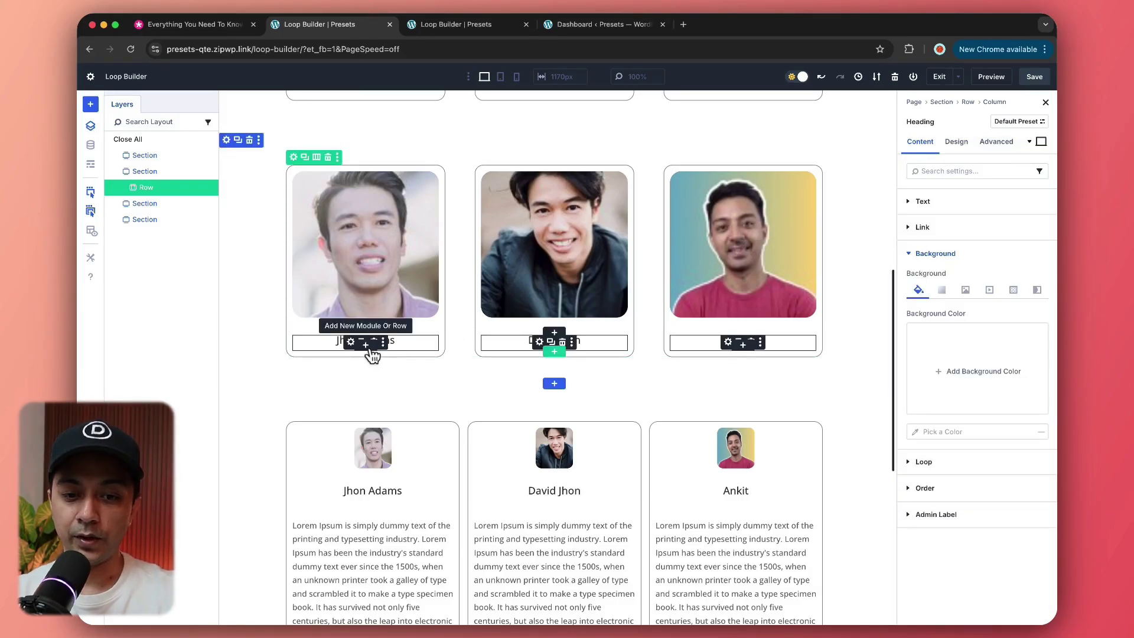
# Add a Text module below the heading and apply the loop user Bio/Description as its dynamic body content
pyautogui.click(367, 346)
pyautogui.write('tet')
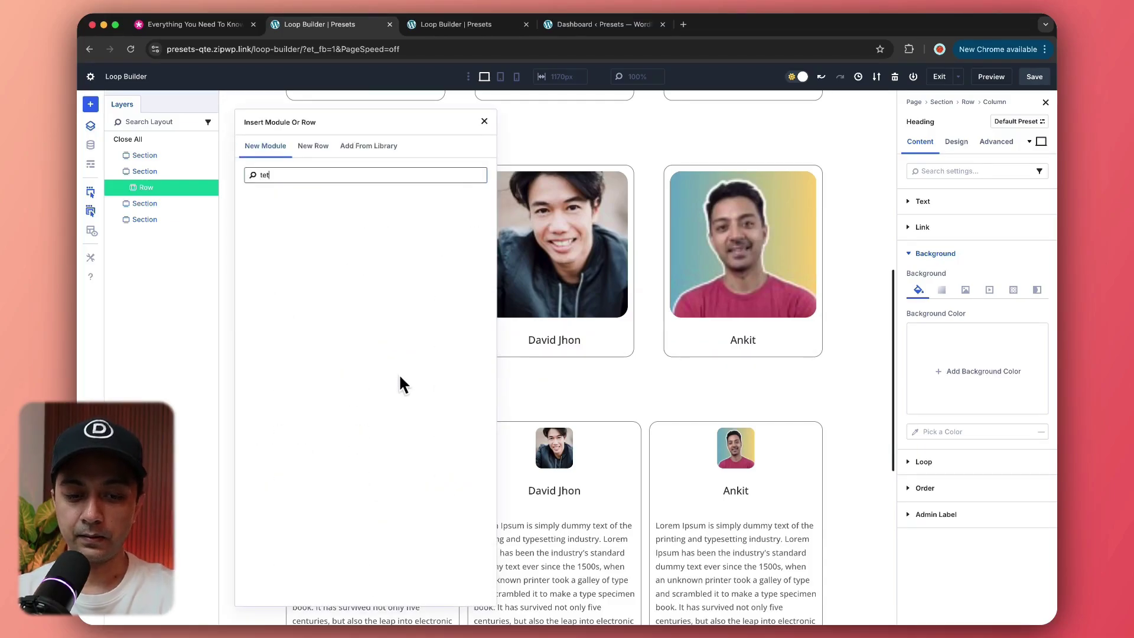
pyautogui.press('BackSpace')
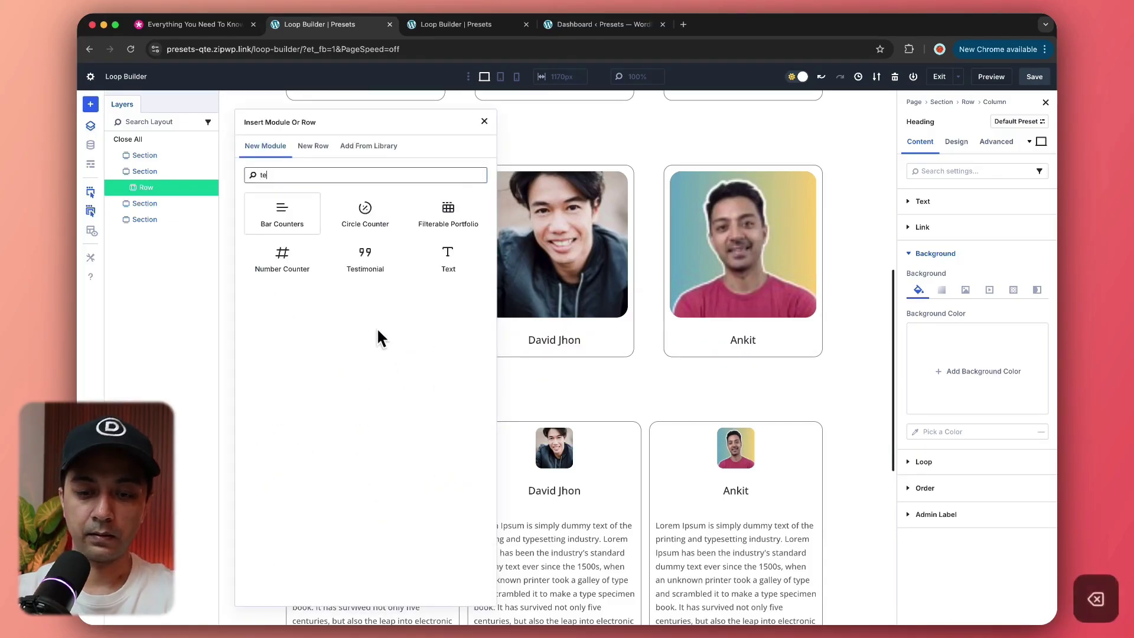
pyautogui.click(433, 279)
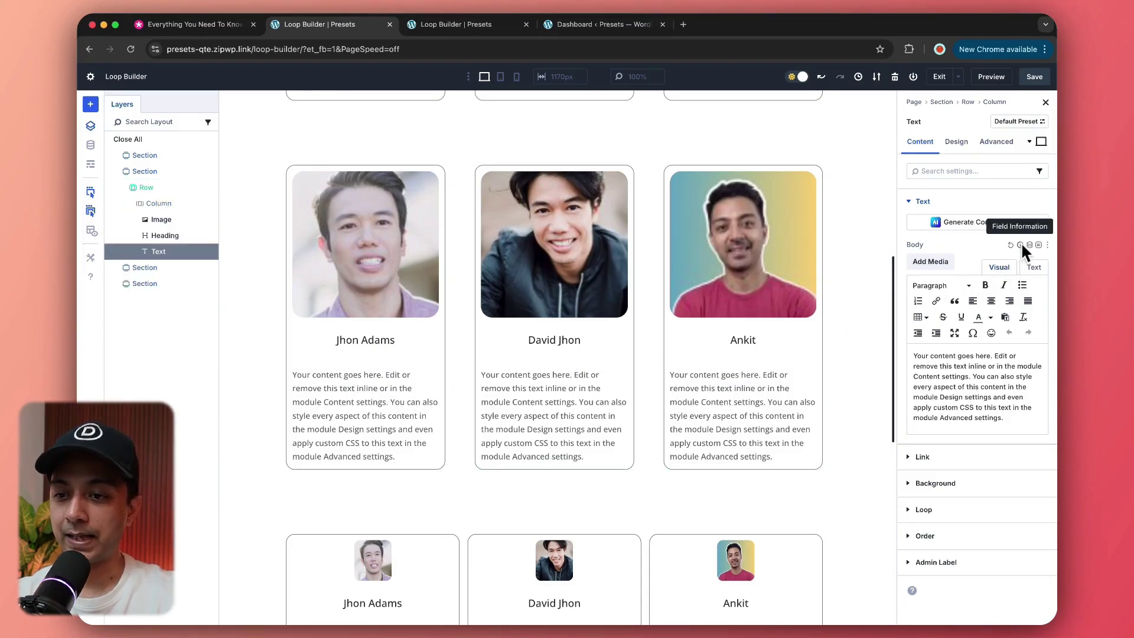
pyautogui.click(1030, 246)
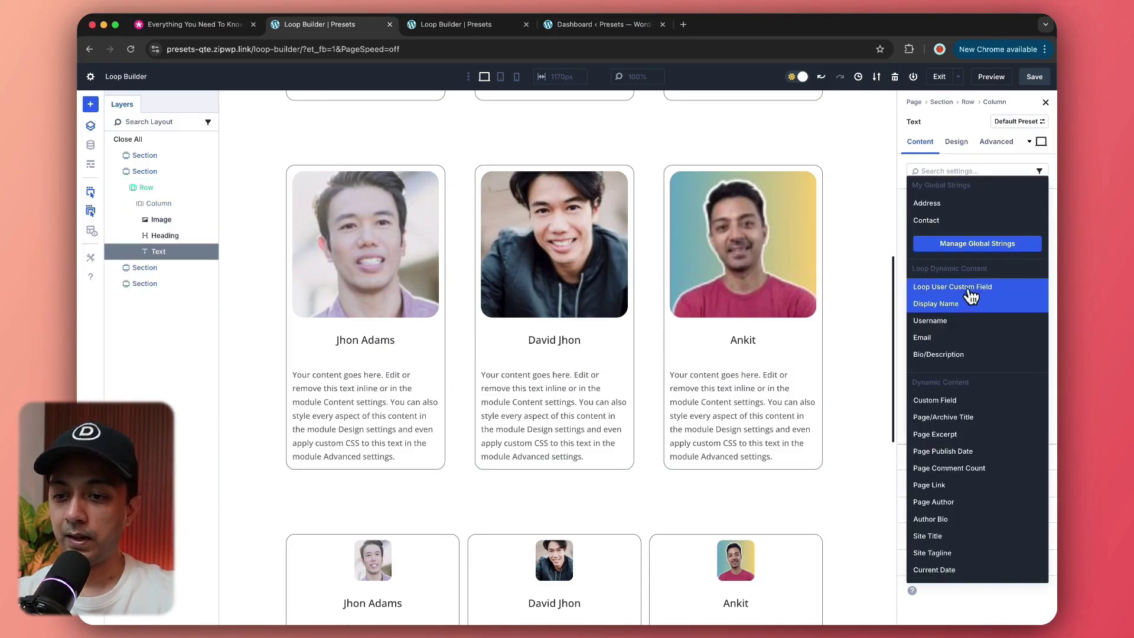
pyautogui.click(939, 355)
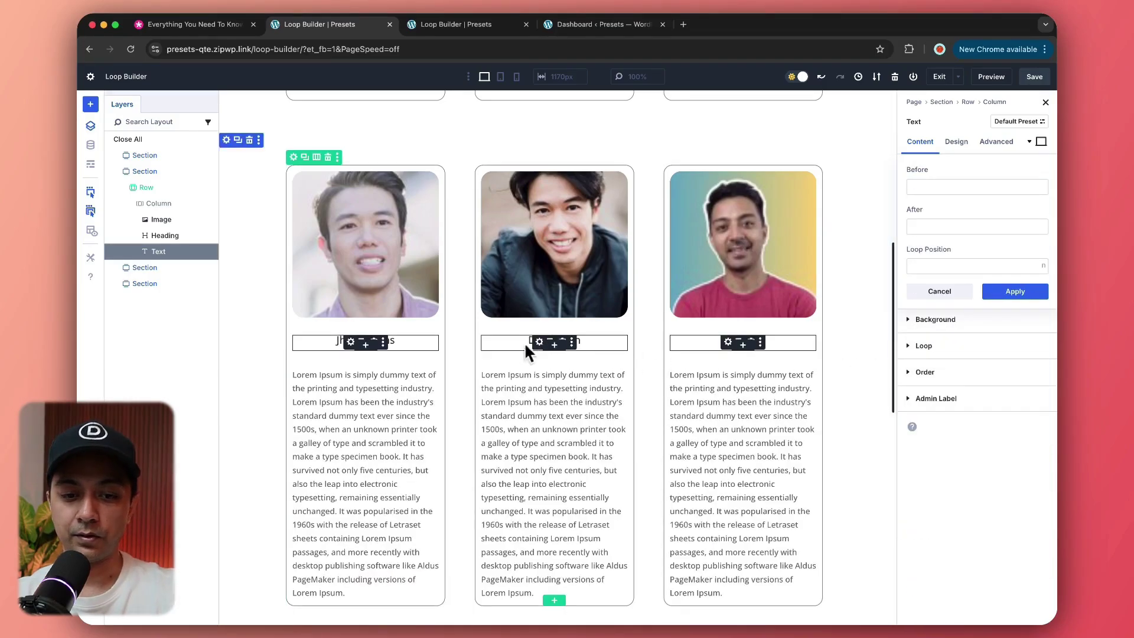
pyautogui.scroll(-4, 385, 384)
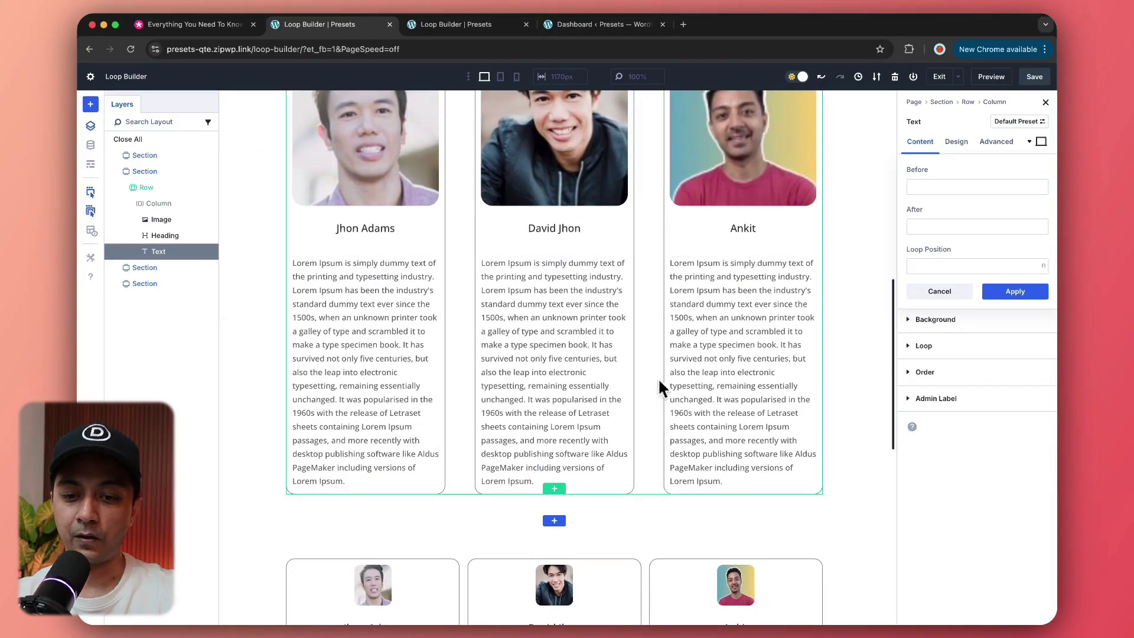
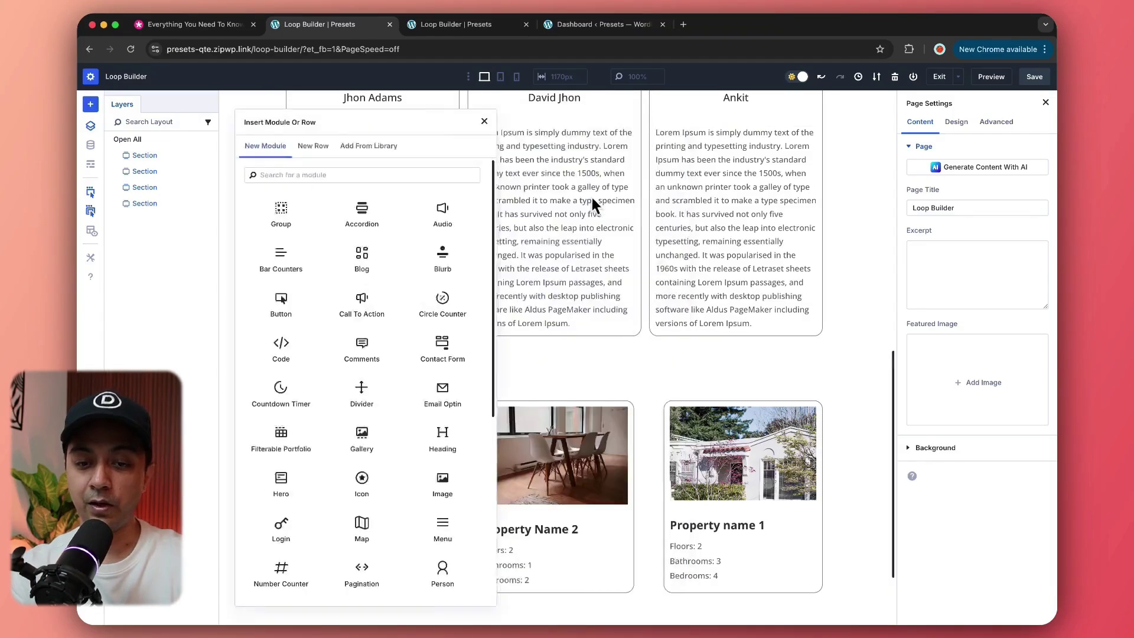
# Enable layout wrapping for the empty three-column row below the property cards
pyautogui.click(632, 403)
pyautogui.scroll(-2, 472, 414)
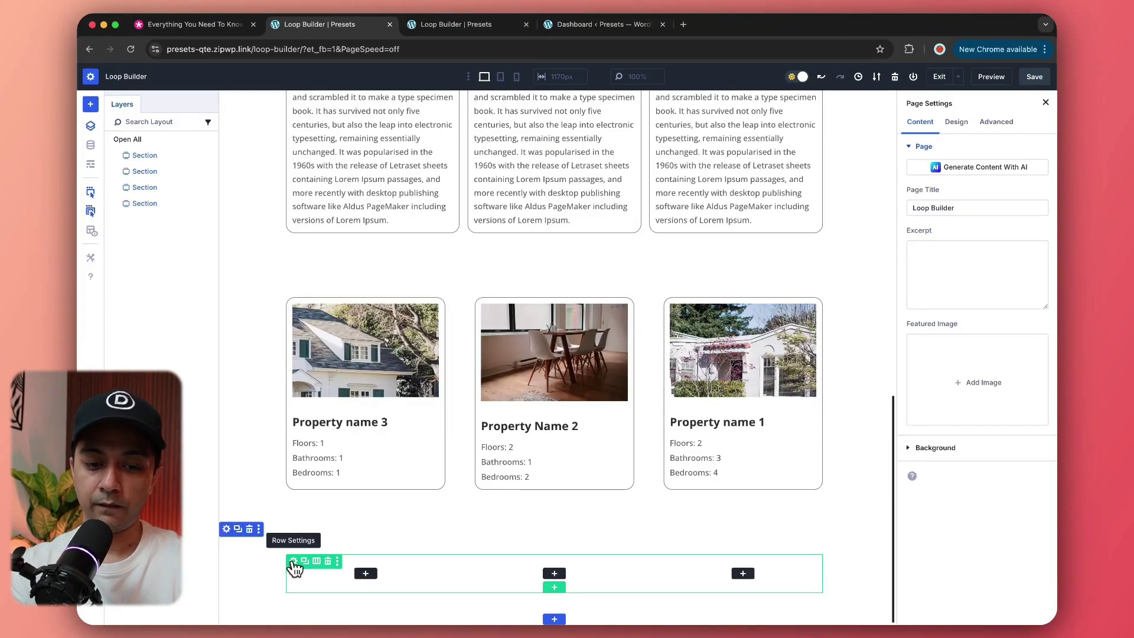
pyautogui.click(293, 561)
pyautogui.click(956, 142)
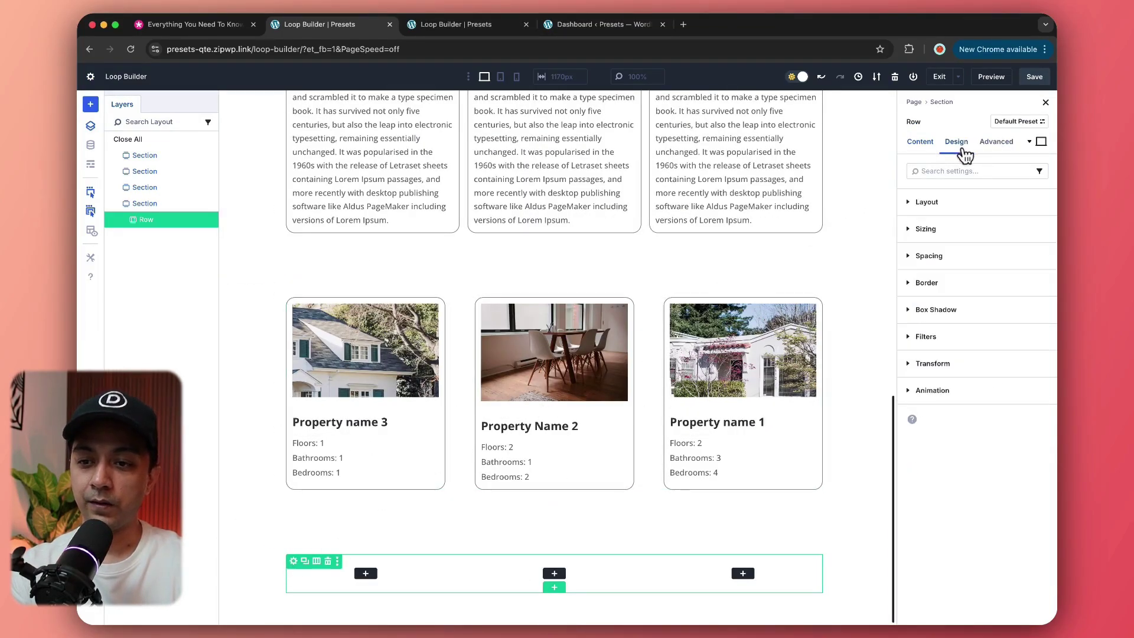
pyautogui.click(918, 203)
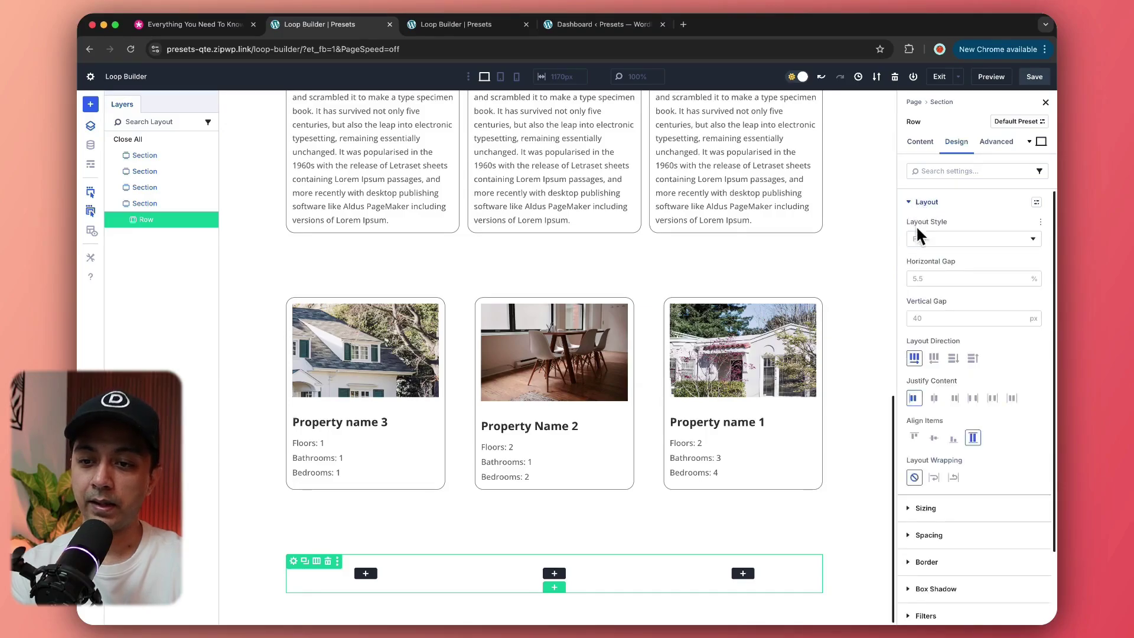
pyautogui.click(934, 477)
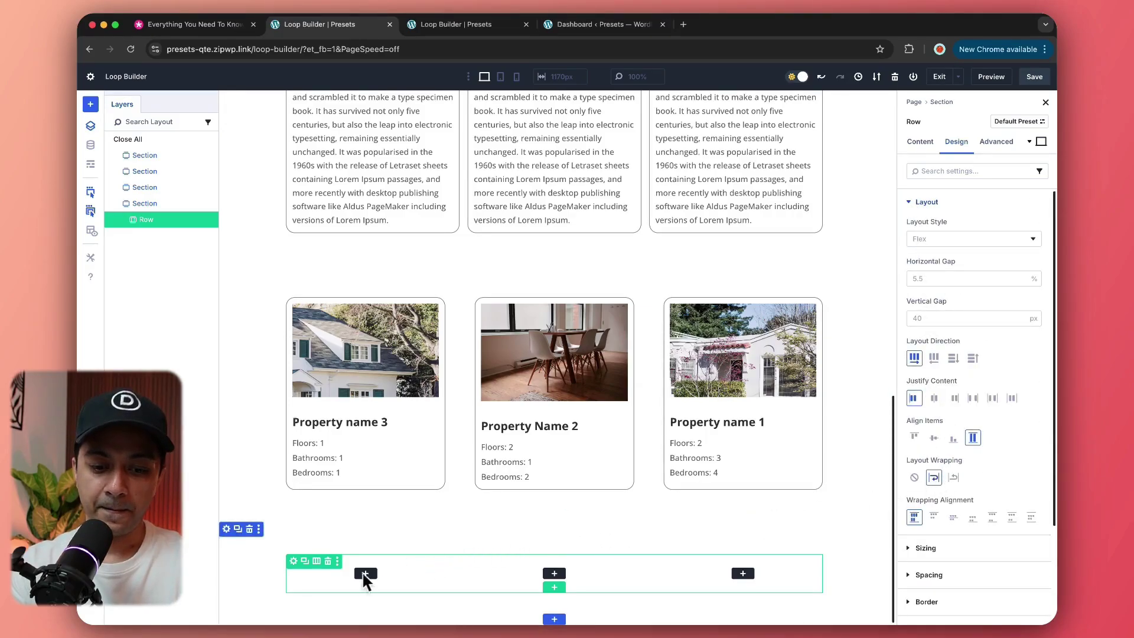
# Paste the copied item styles of the property card column onto all three columns of the empty row
pyautogui.click(295, 561)
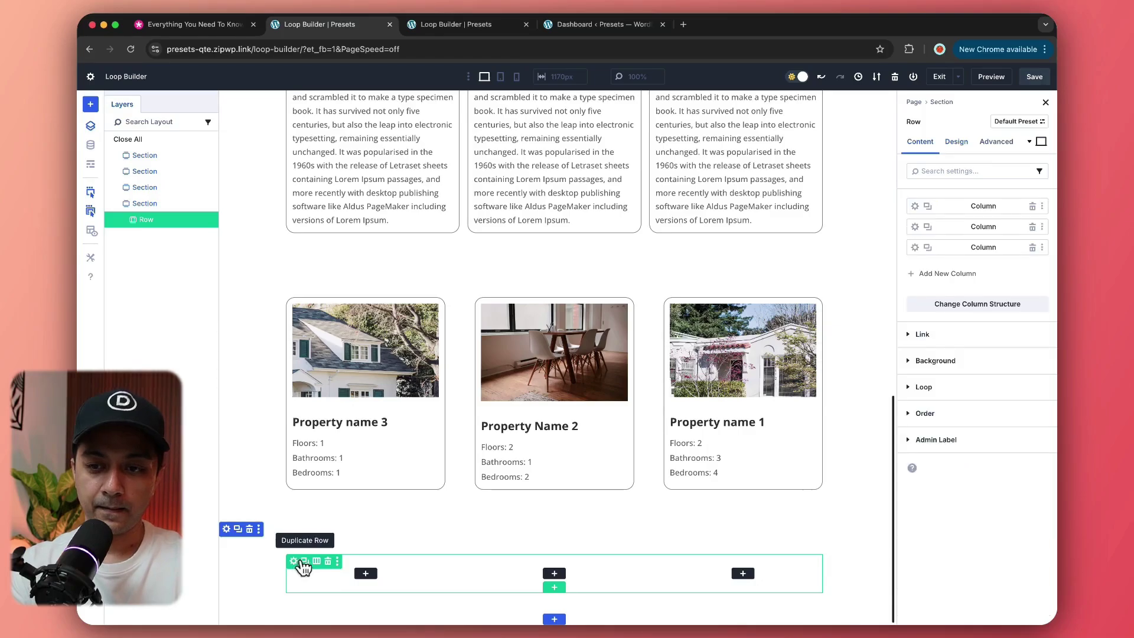
pyautogui.click(1042, 205)
pyautogui.click(1034, 233)
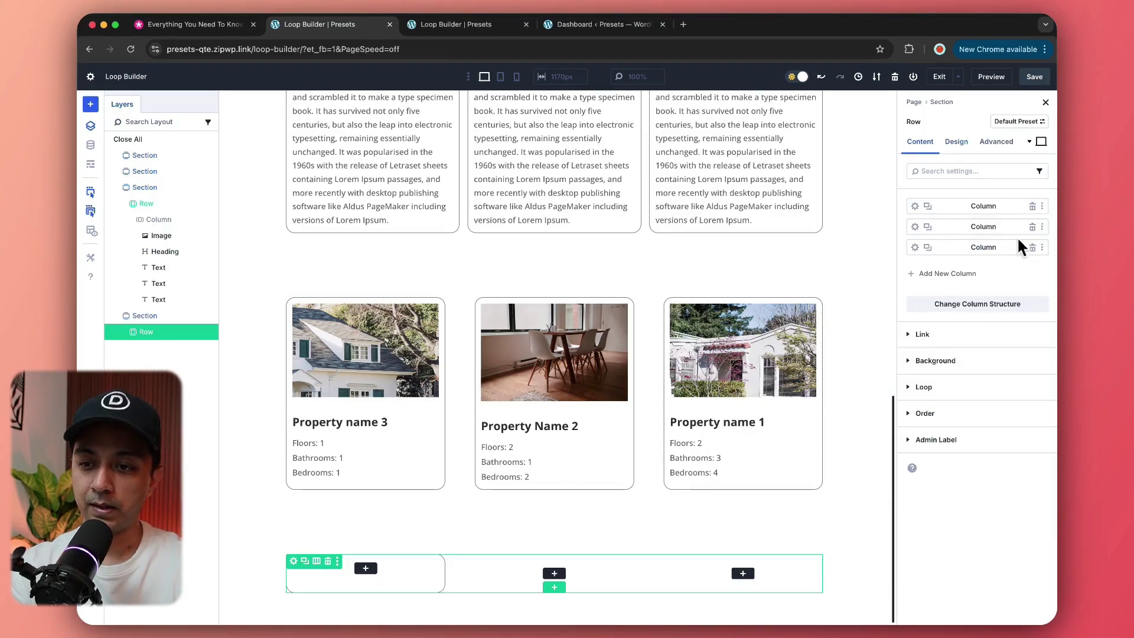
pyautogui.click(1042, 227)
pyautogui.click(1014, 255)
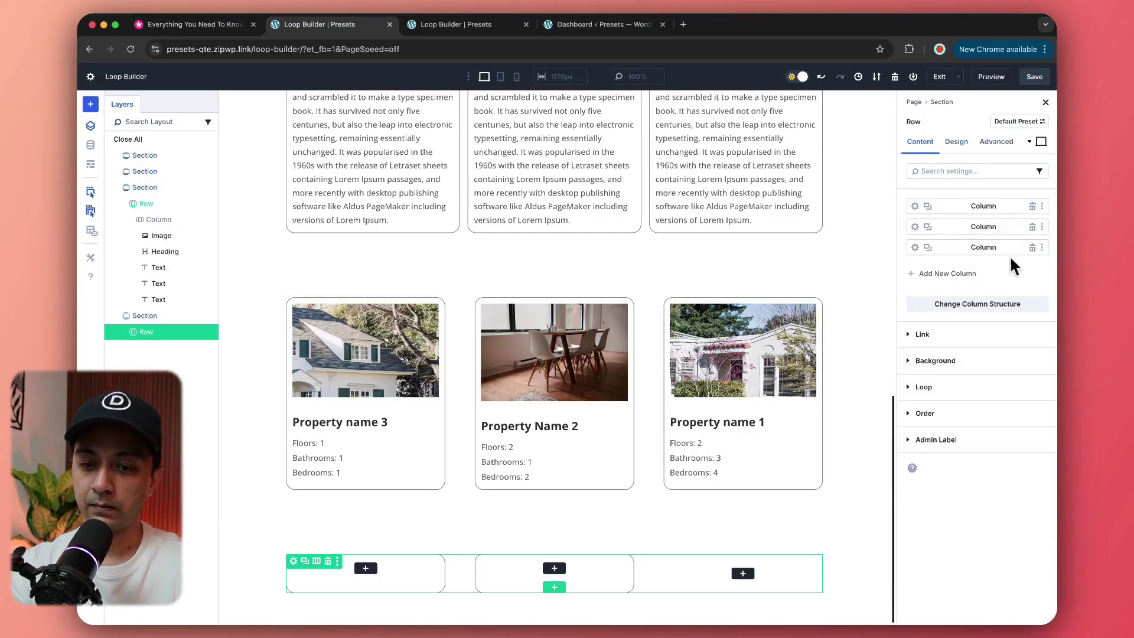
pyautogui.click(1042, 247)
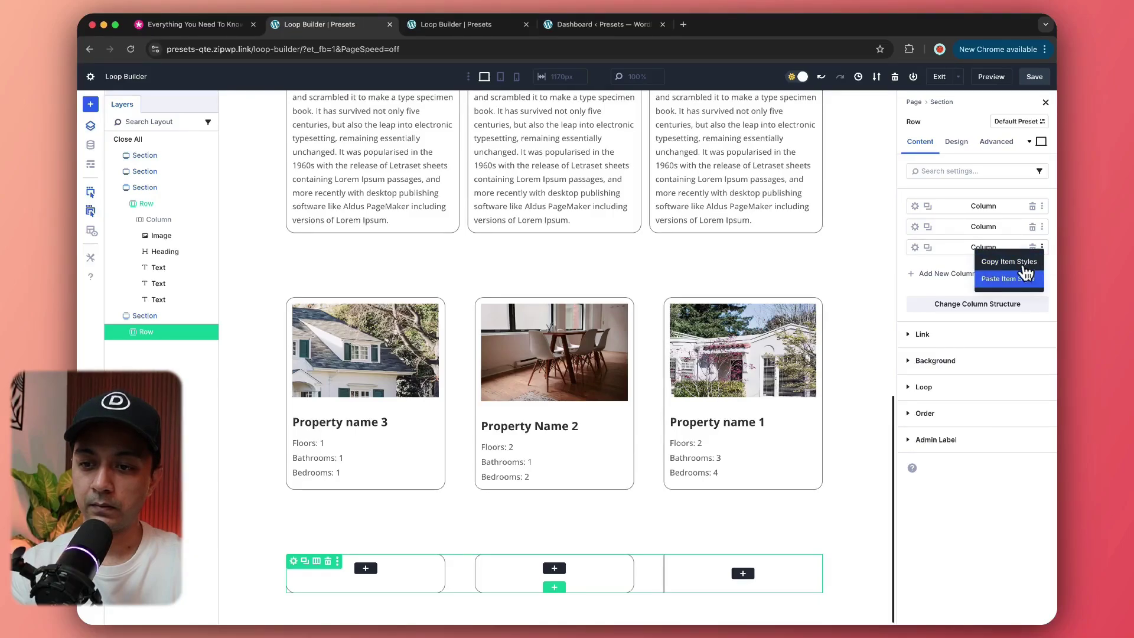
pyautogui.click(1008, 277)
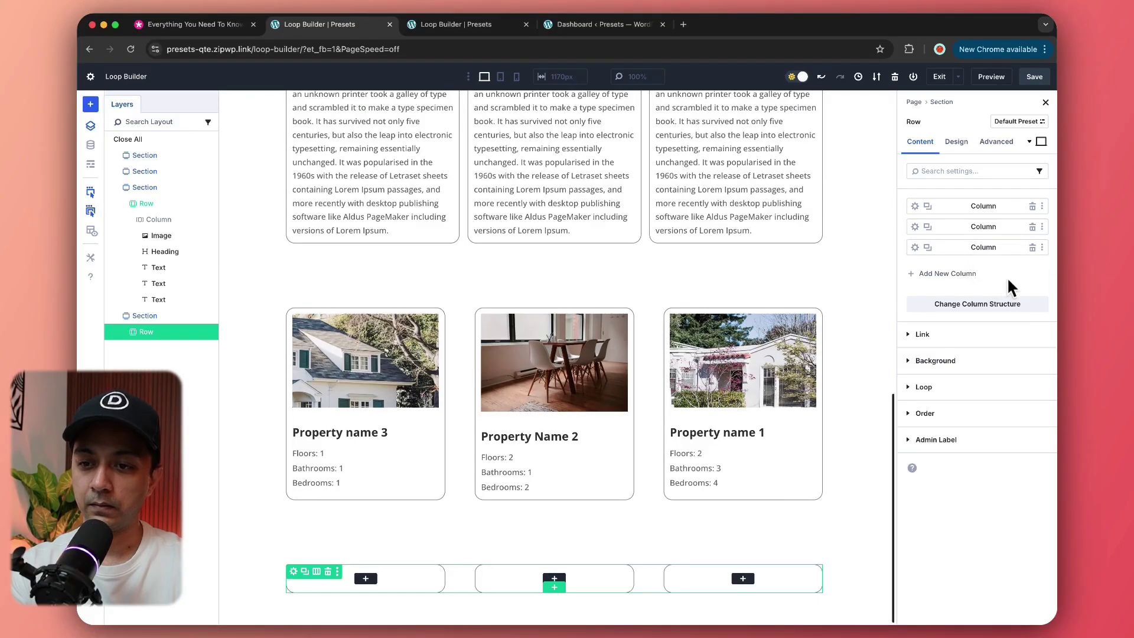
# Turn on Loop Element for the first column of the new row and return to the row's settings
pyautogui.click(915, 206)
pyautogui.click(919, 341)
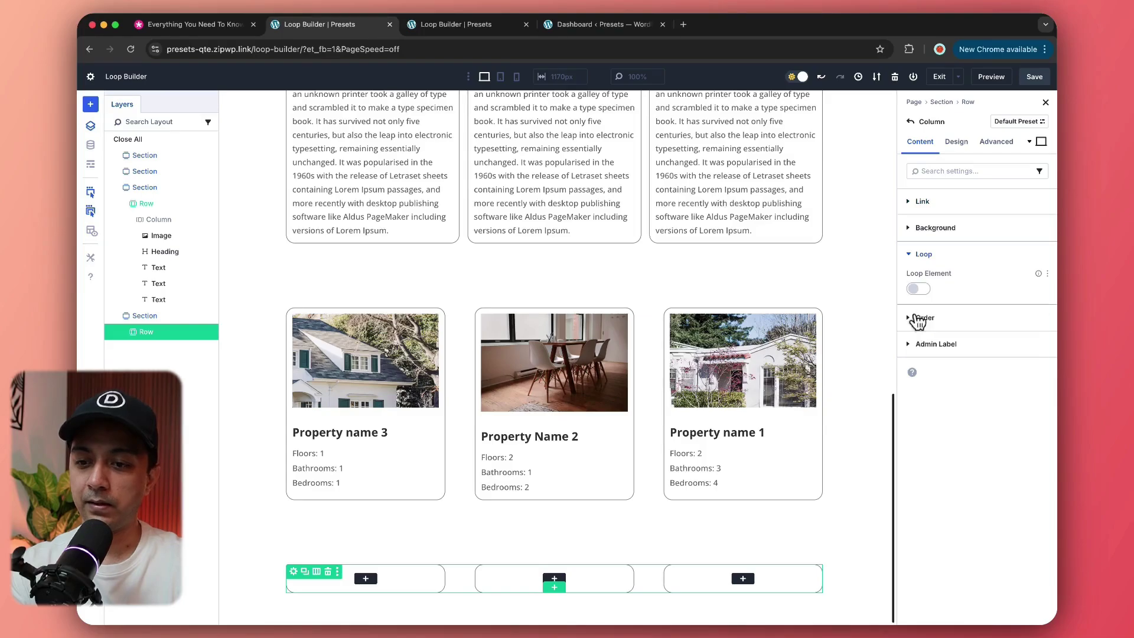
pyautogui.click(919, 289)
pyautogui.click(910, 121)
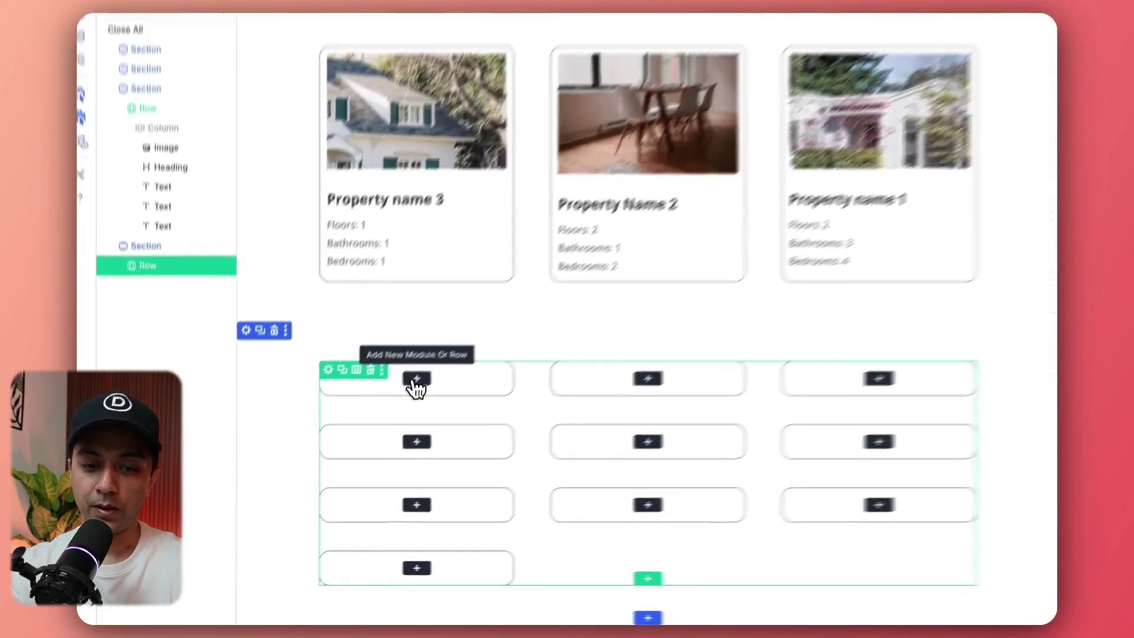
# Add an Image module to the new row's looped column and change the column's loop post type from Posts to Homes
pyautogui.click(363, 424)
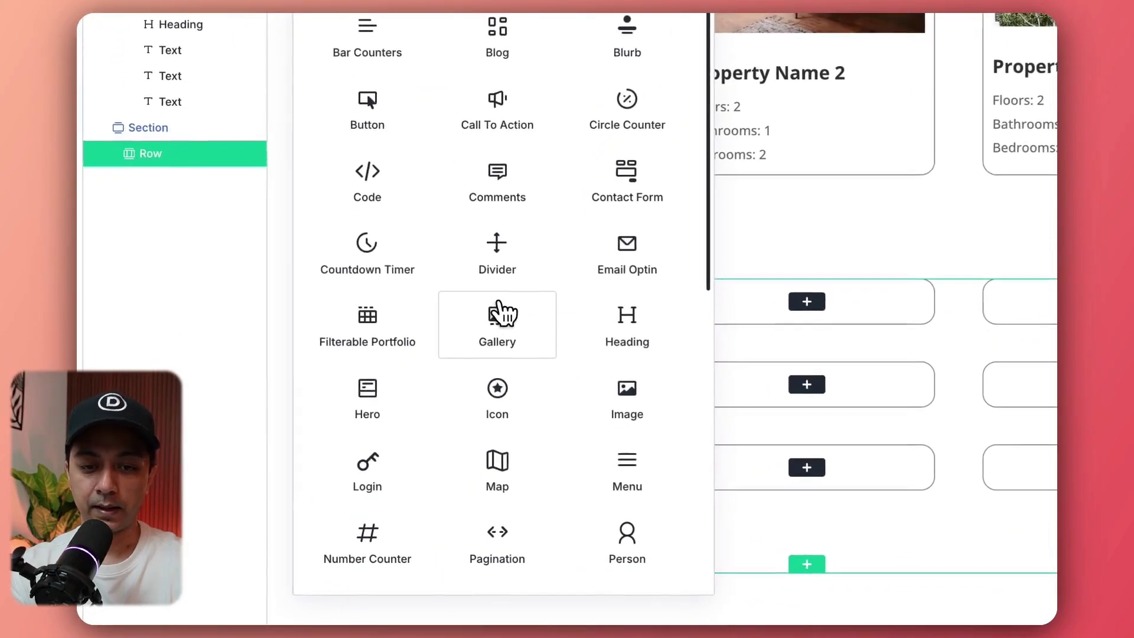
pyautogui.click(628, 394)
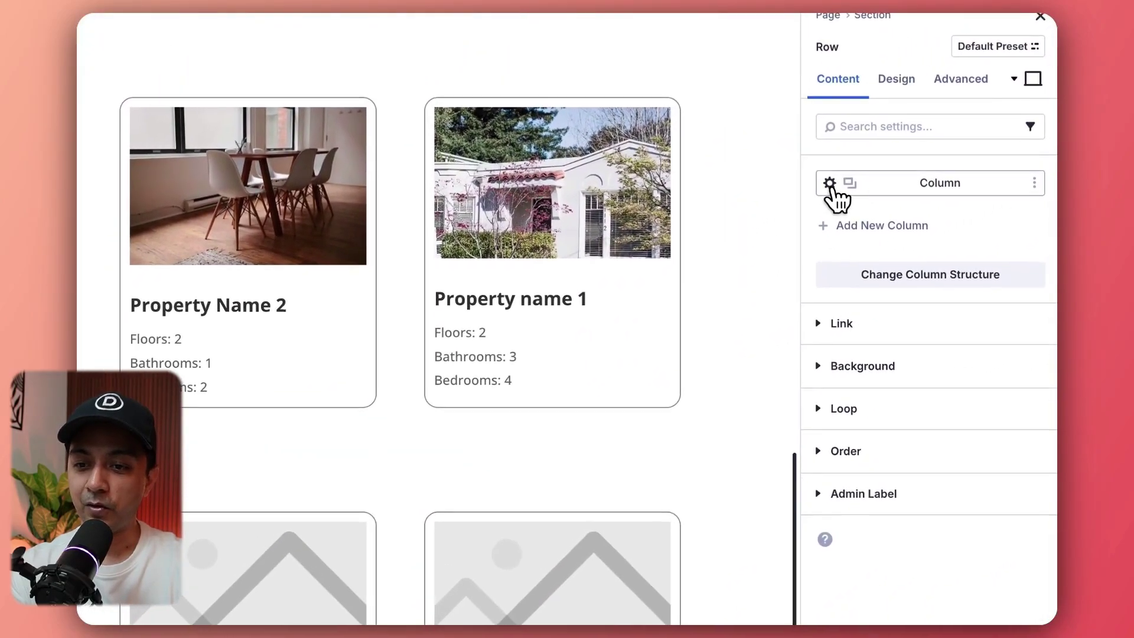
pyautogui.click(828, 185)
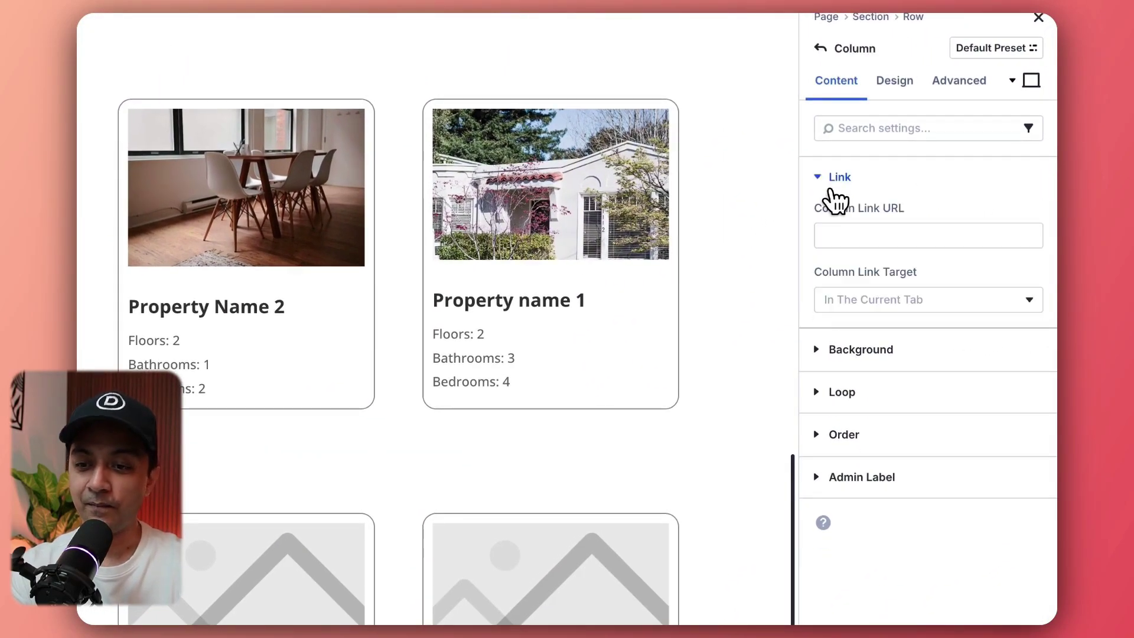
pyautogui.click(824, 395)
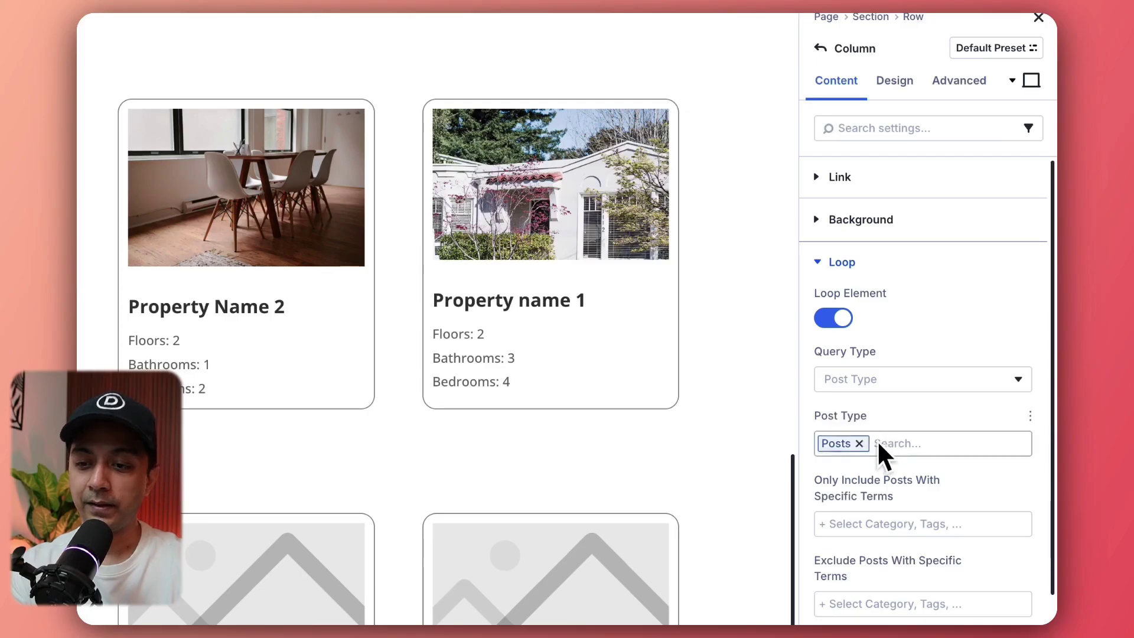
pyautogui.click(859, 443)
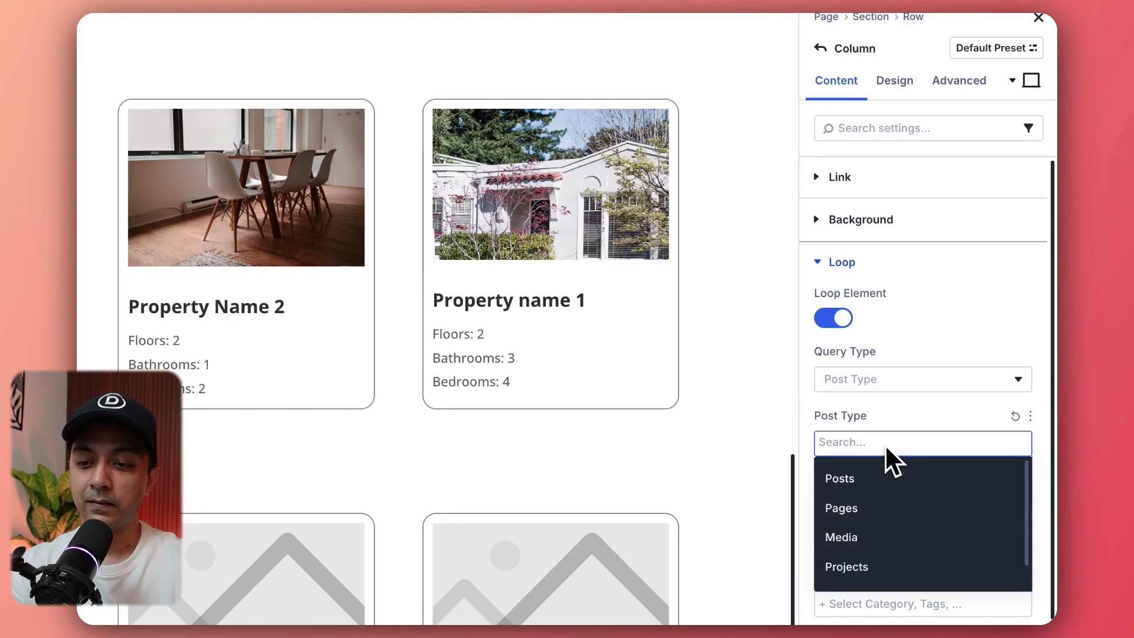
pyautogui.scroll(-5, 885, 444)
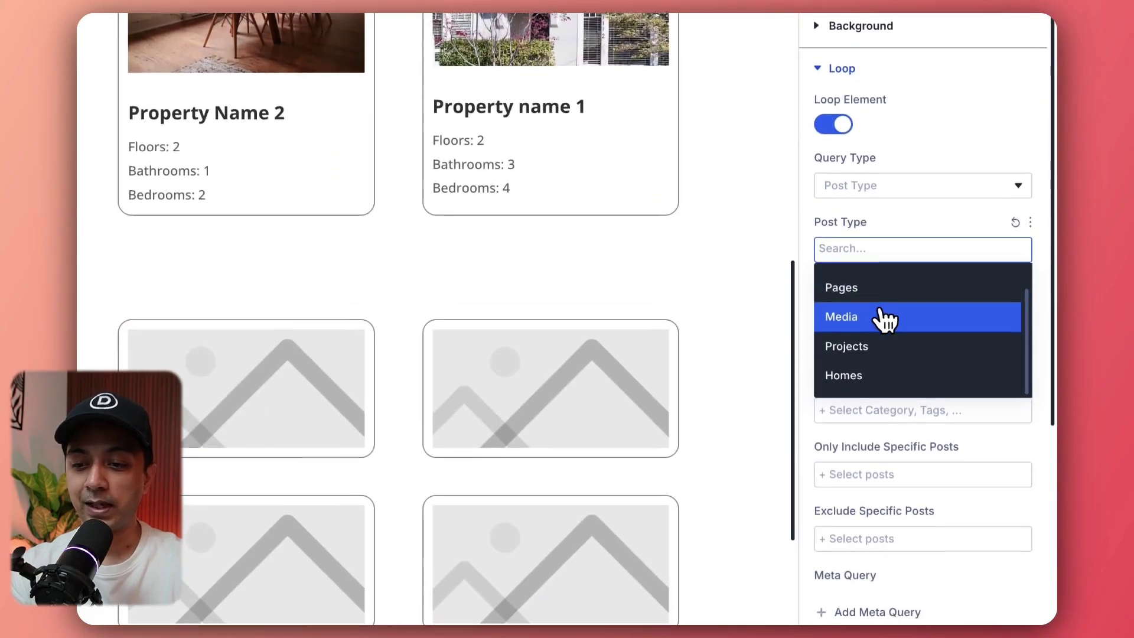
pyautogui.click(864, 362)
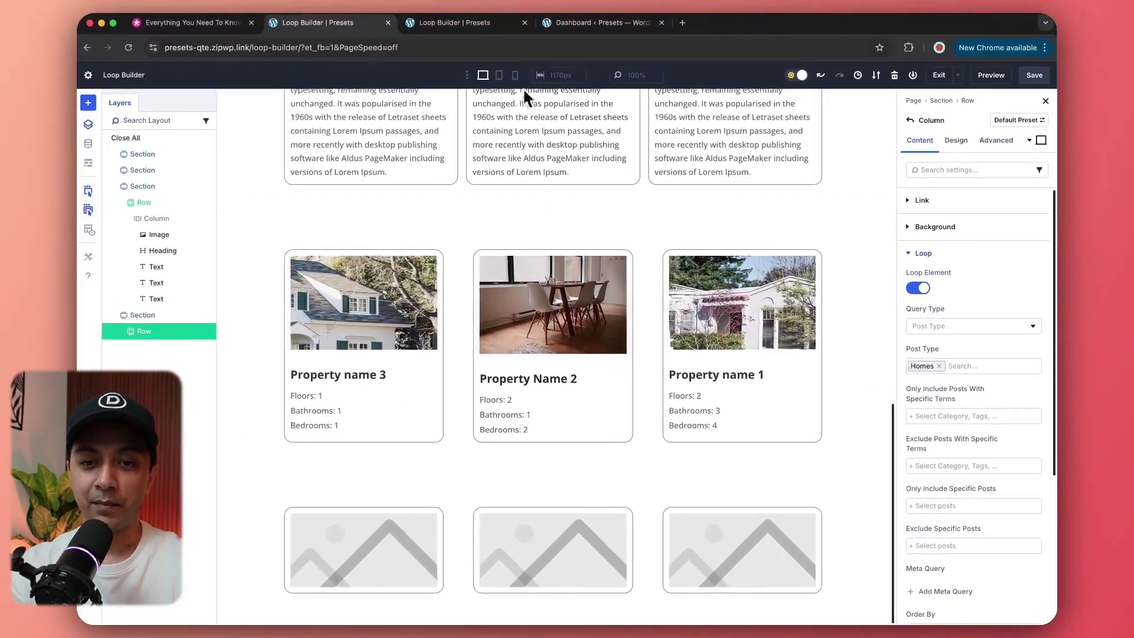
# Switch to the WordPress dashboard and examine the fields and location rules of the Home meta field group in ACF
pyautogui.click(470, 27)
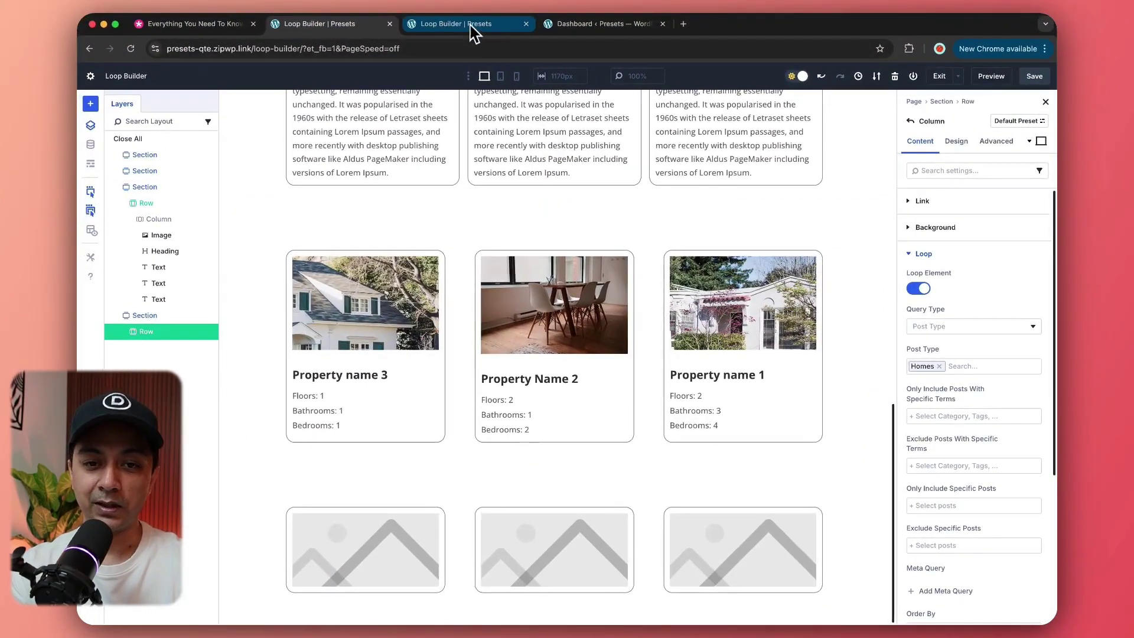
pyautogui.click(566, 24)
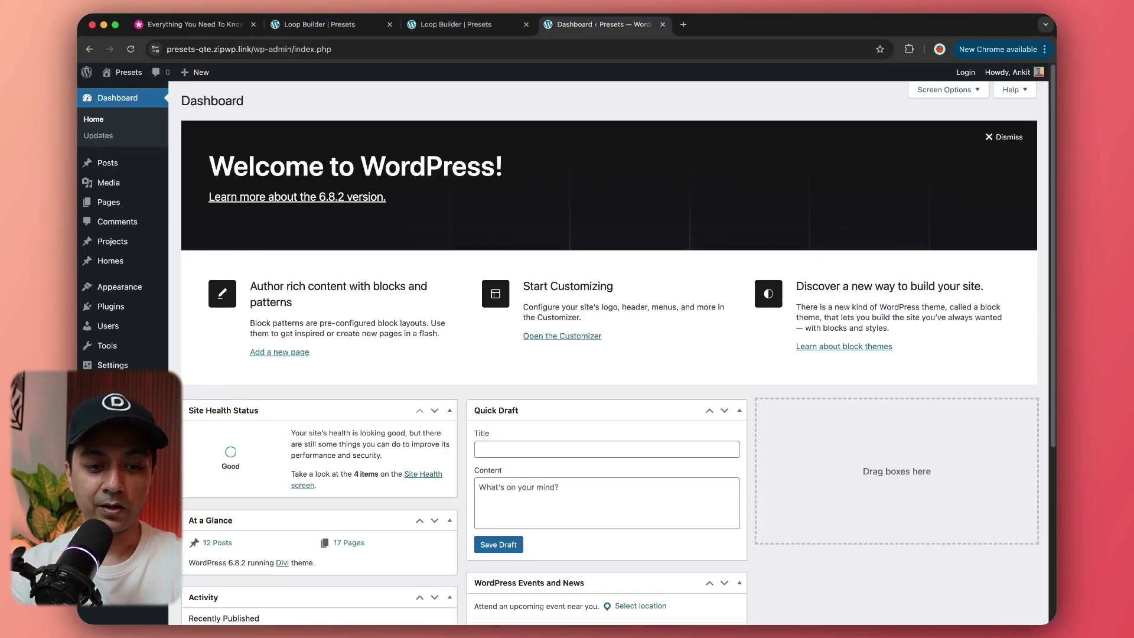
pyautogui.moveTo(112, 385)
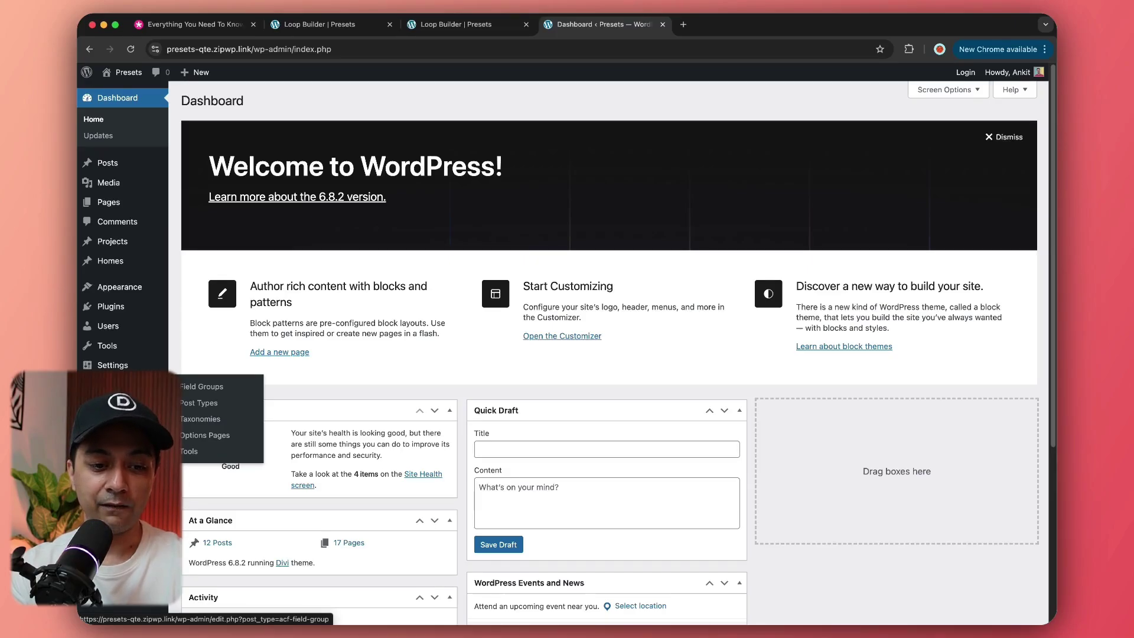
pyautogui.moveTo(115, 268)
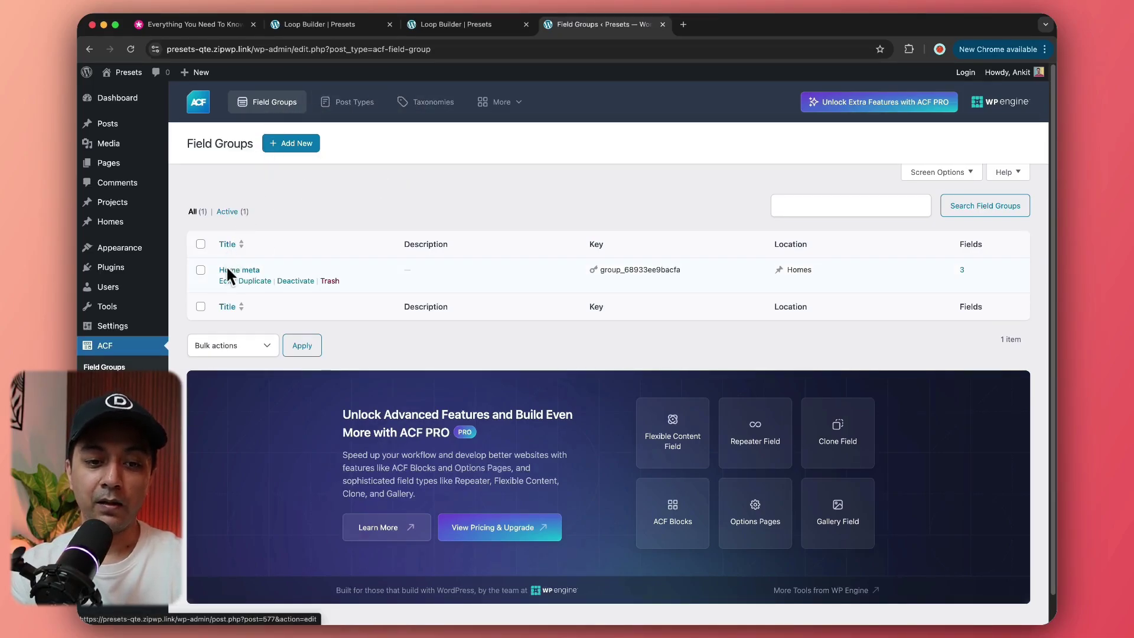
pyautogui.click(225, 282)
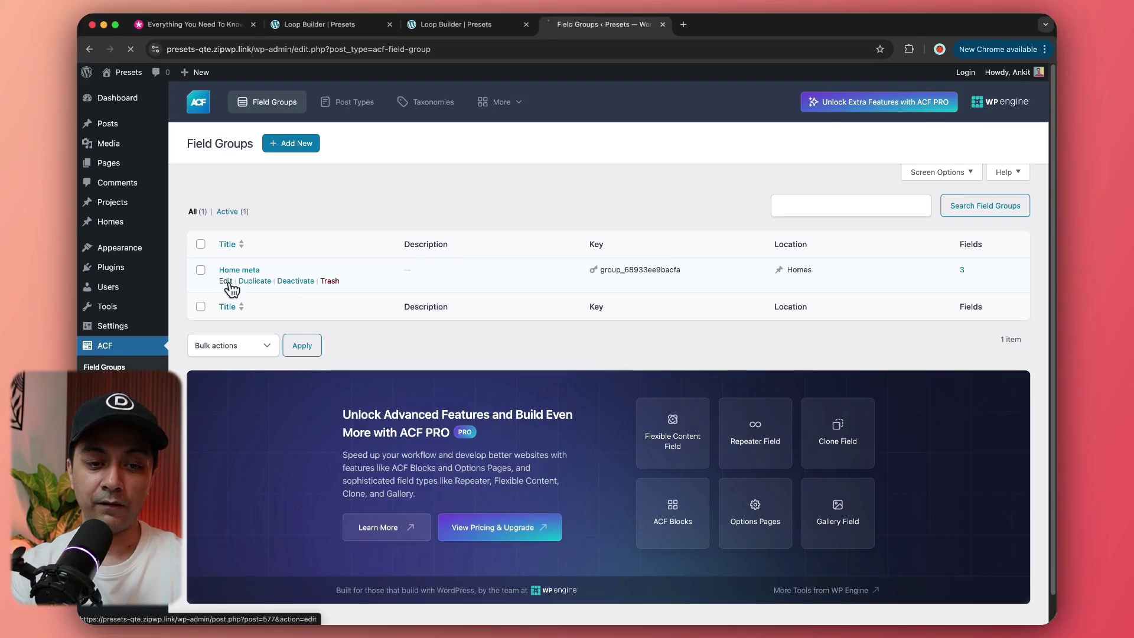
pyautogui.scroll(-1, 343, 303)
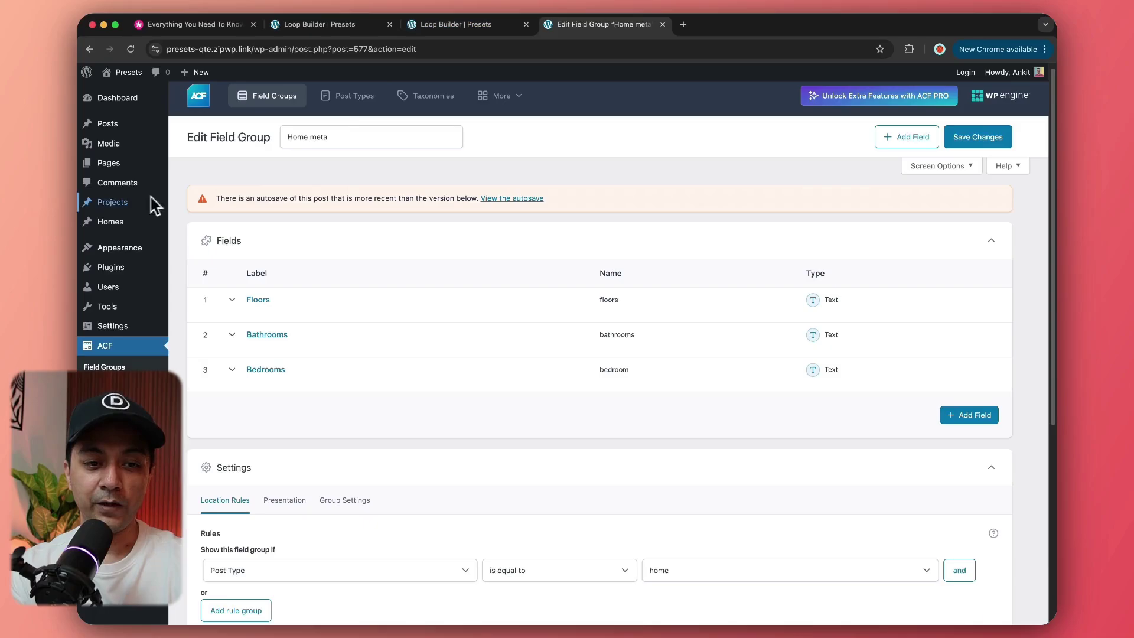
pyautogui.moveTo(113, 226)
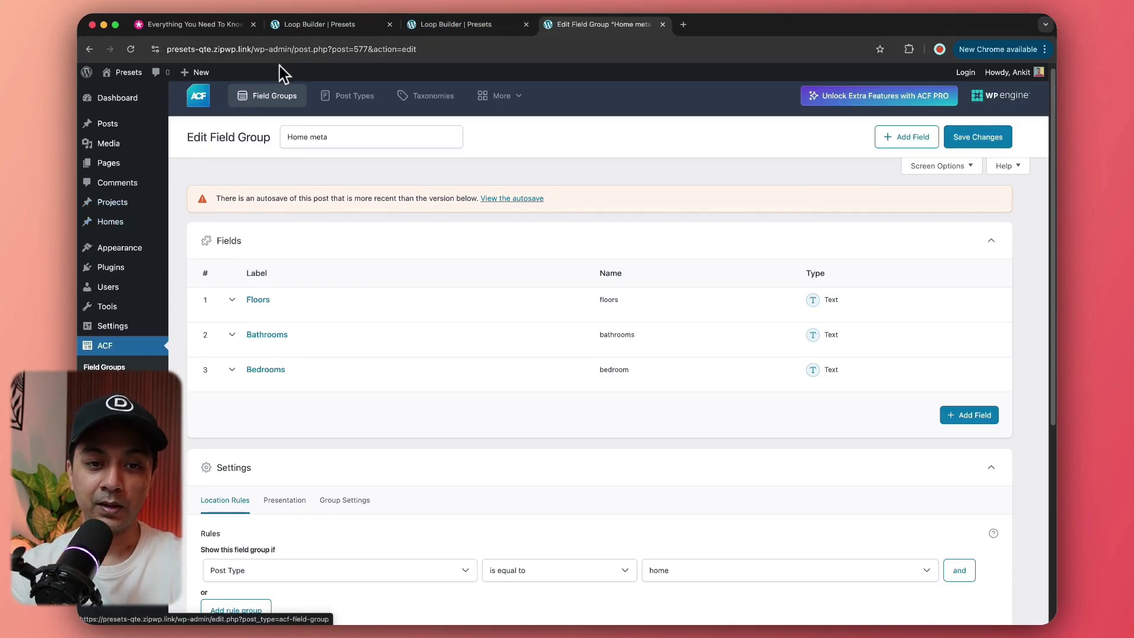
# Return to the page builder and set the column loop's Posts Per Page to 3
pyautogui.click(325, 27)
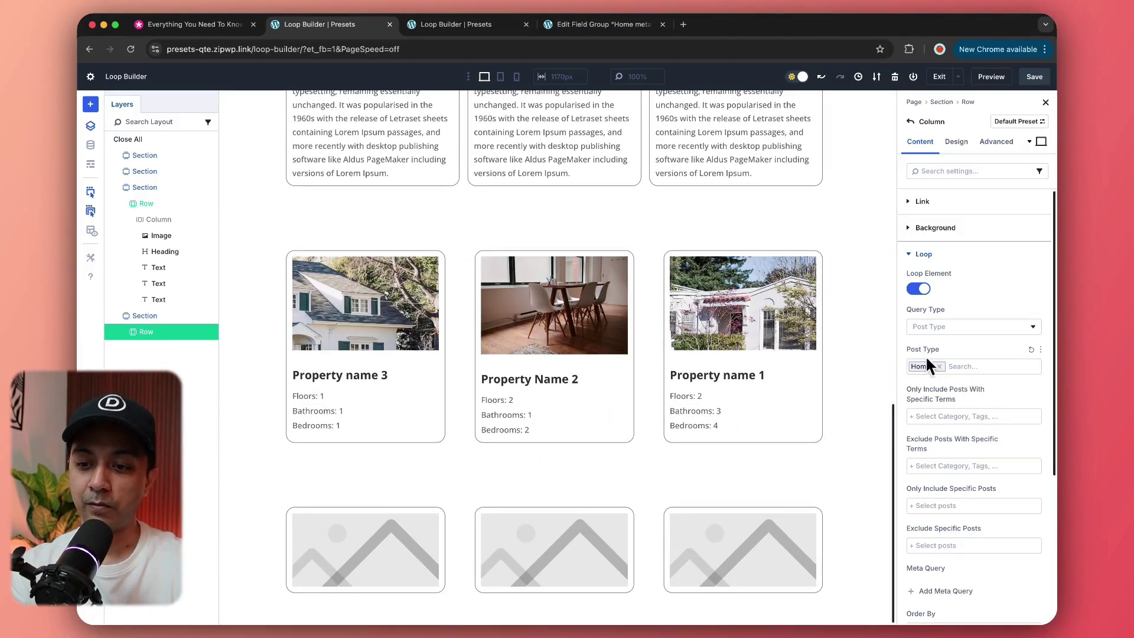
pyautogui.scroll(-5, 963, 348)
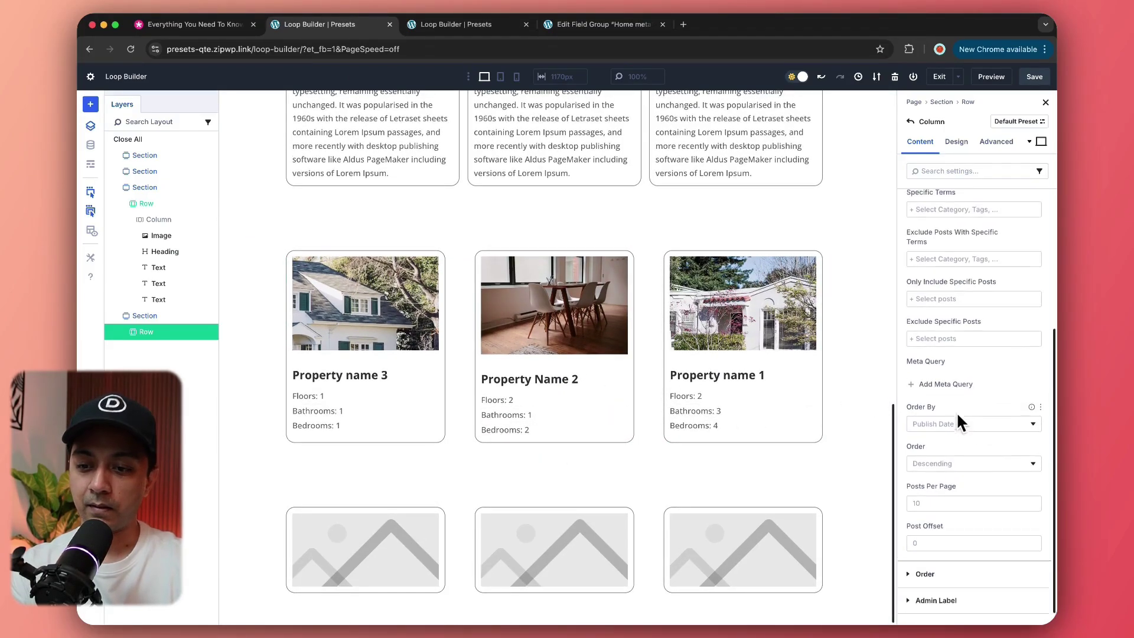
pyautogui.click(962, 489)
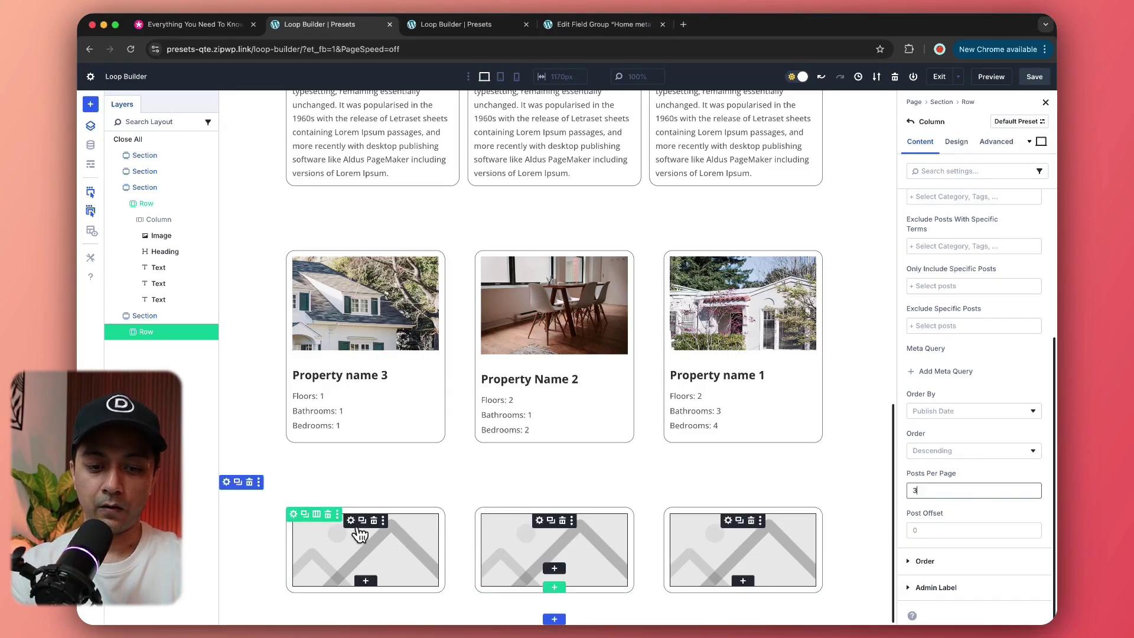
# Use Loop Featured Image as the dynamic source of the Image module in the new looped column
pyautogui.click(360, 534)
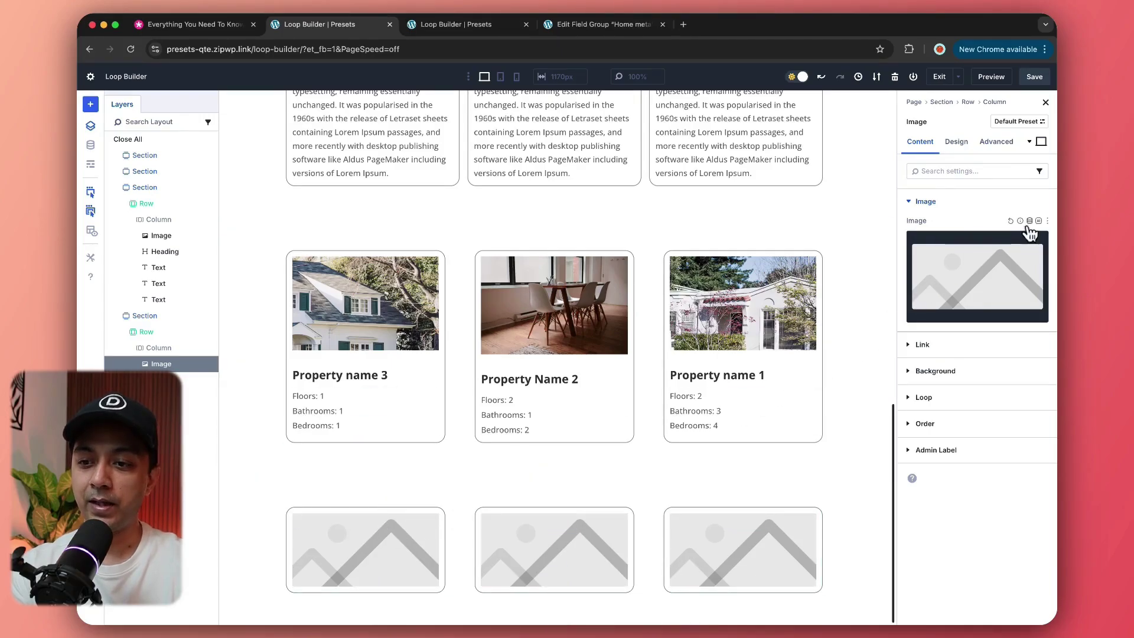
pyautogui.click(1031, 221)
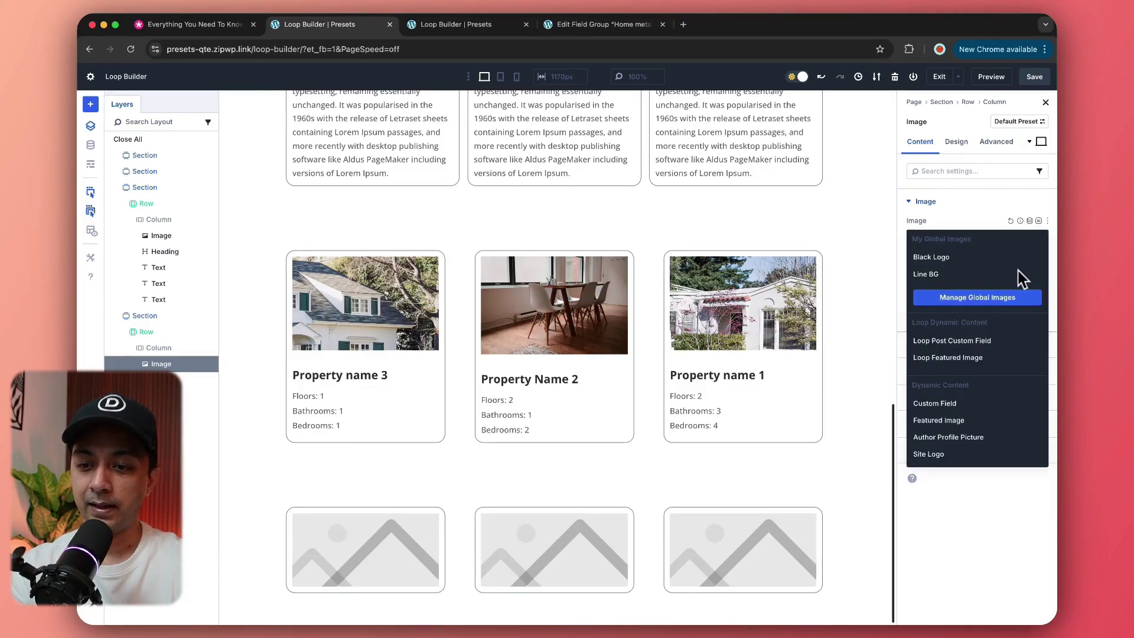
pyautogui.click(936, 359)
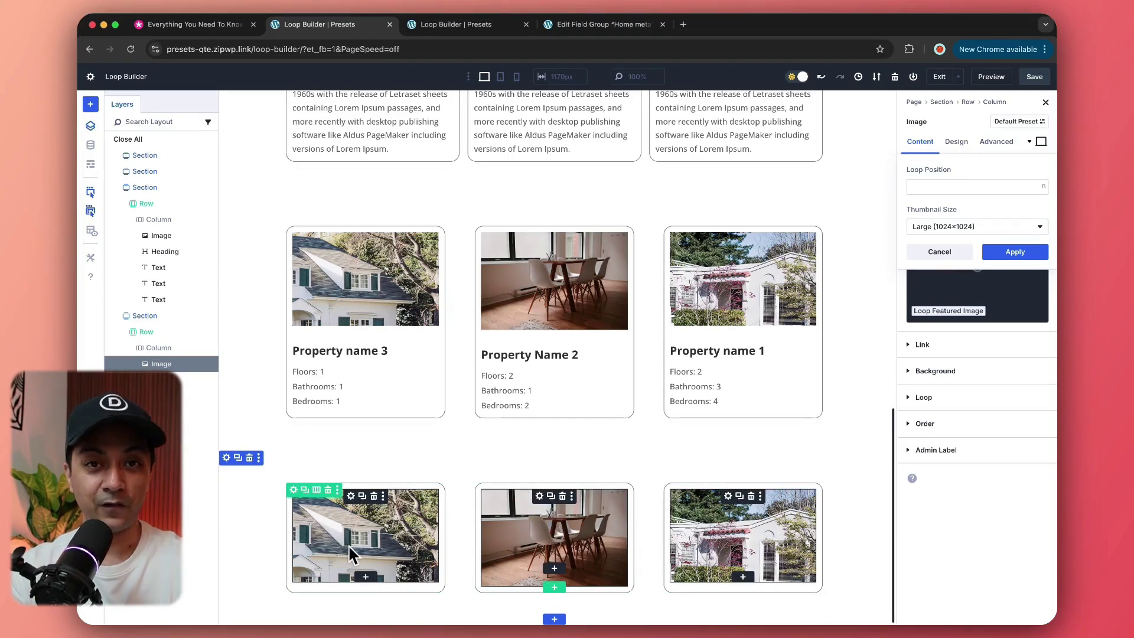
# Add a Heading module below the looped image and paste the design attributes of the property card heading above onto it
pyautogui.click(366, 577)
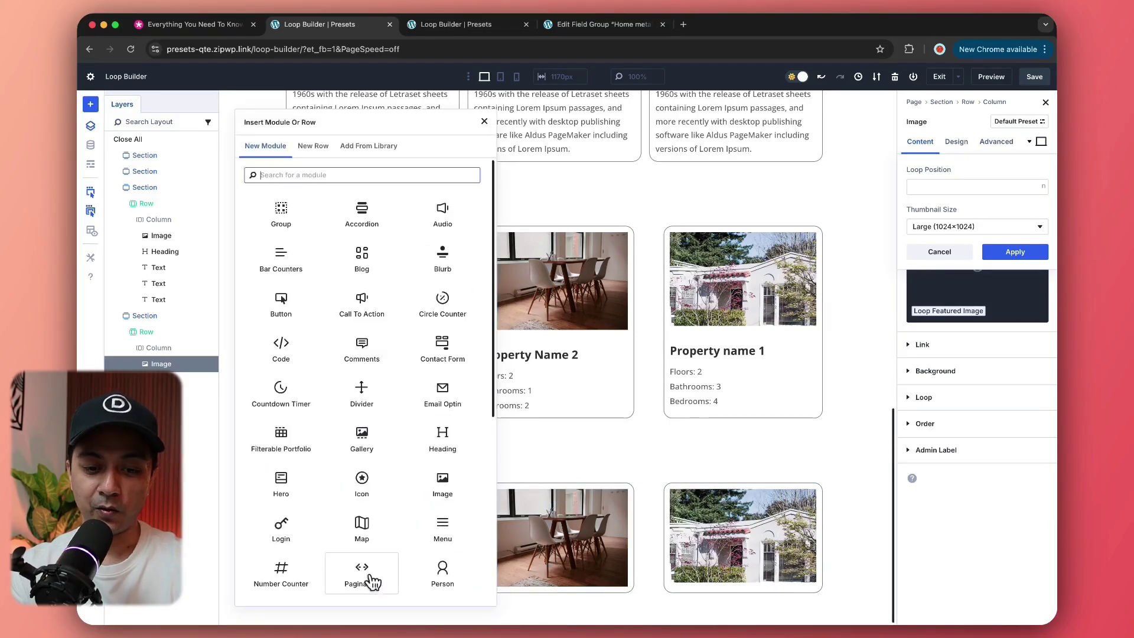
pyautogui.click(429, 423)
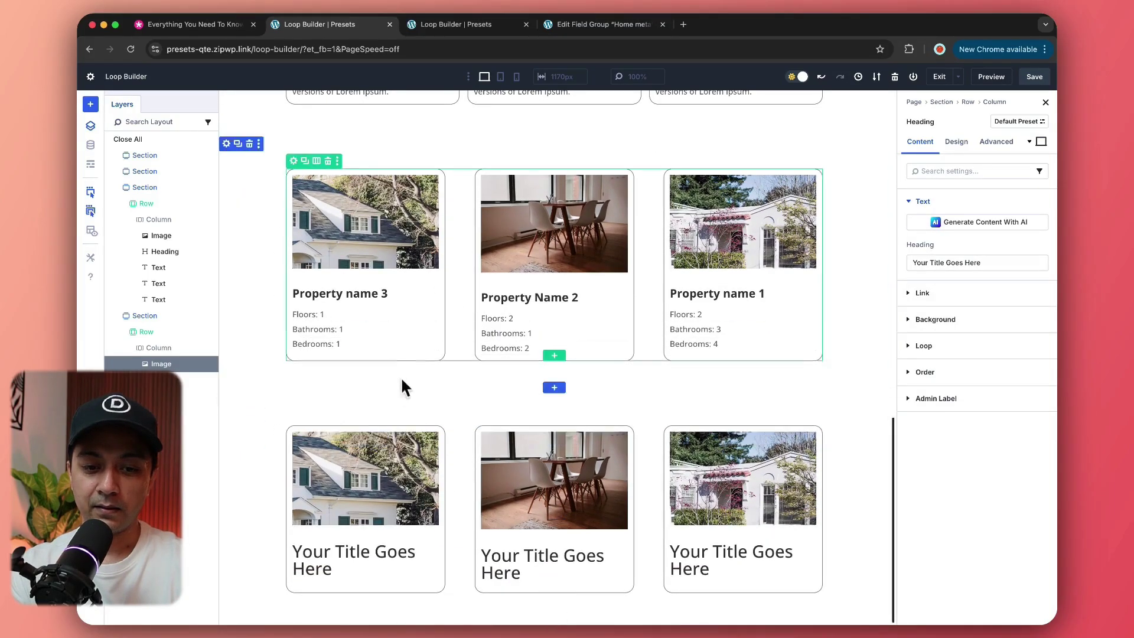
pyautogui.rightClick(397, 298)
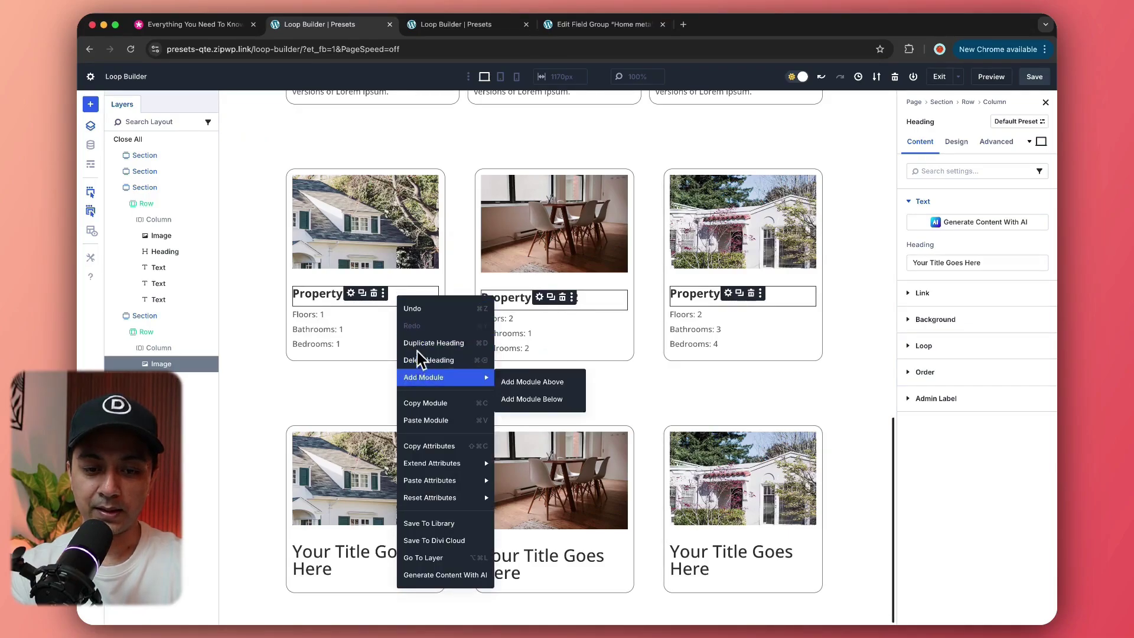
pyautogui.click(417, 448)
pyautogui.rightClick(395, 552)
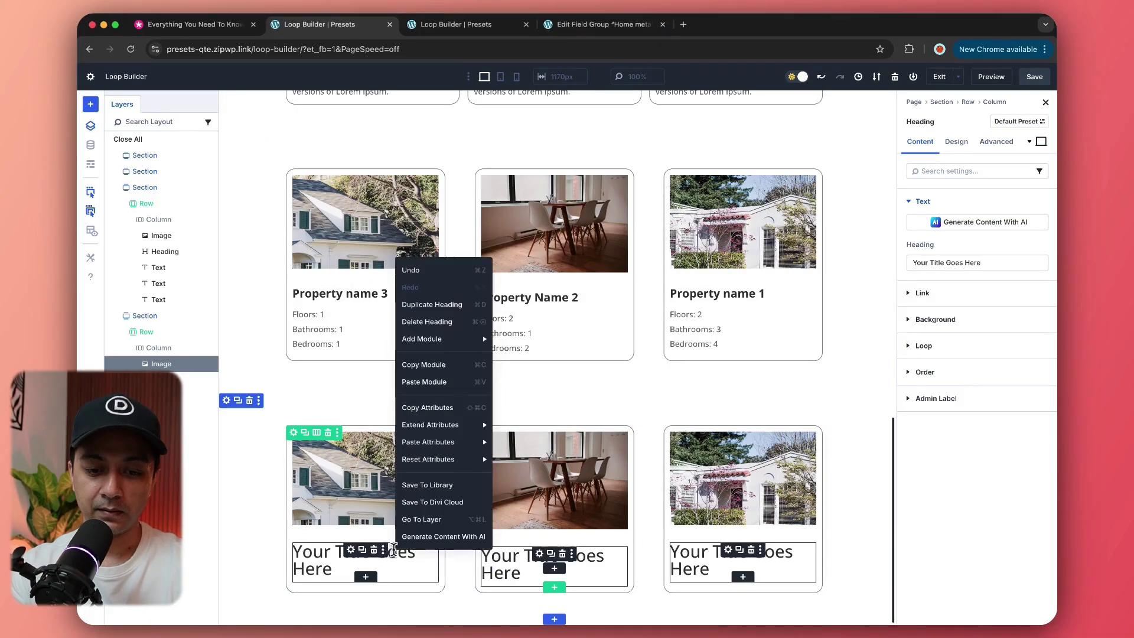
pyautogui.moveTo(449, 444)
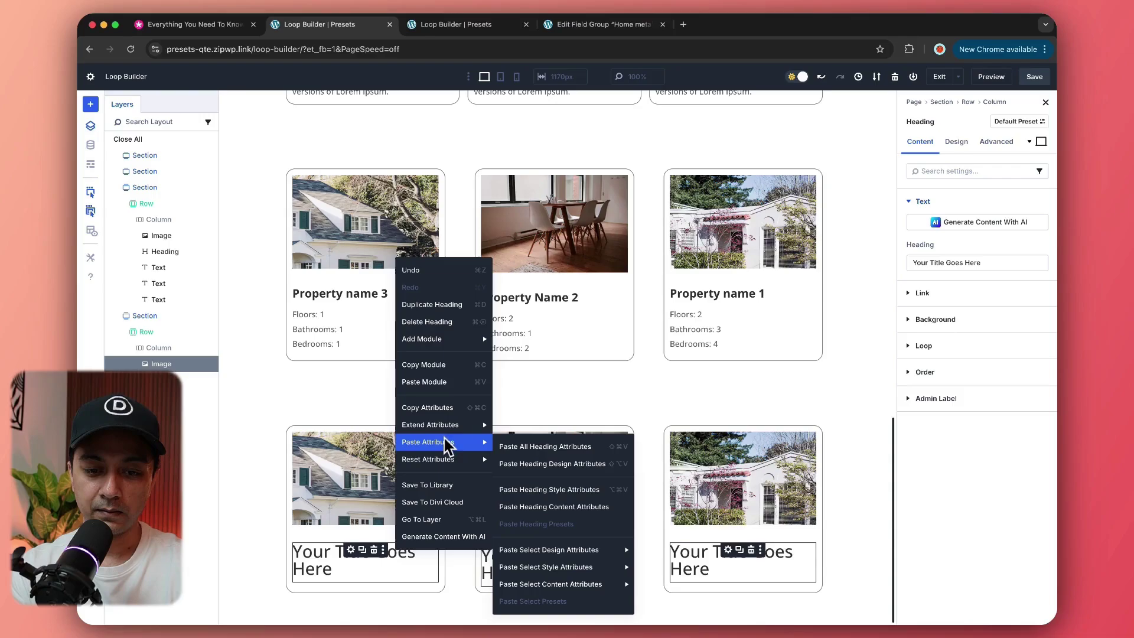
pyautogui.click(538, 465)
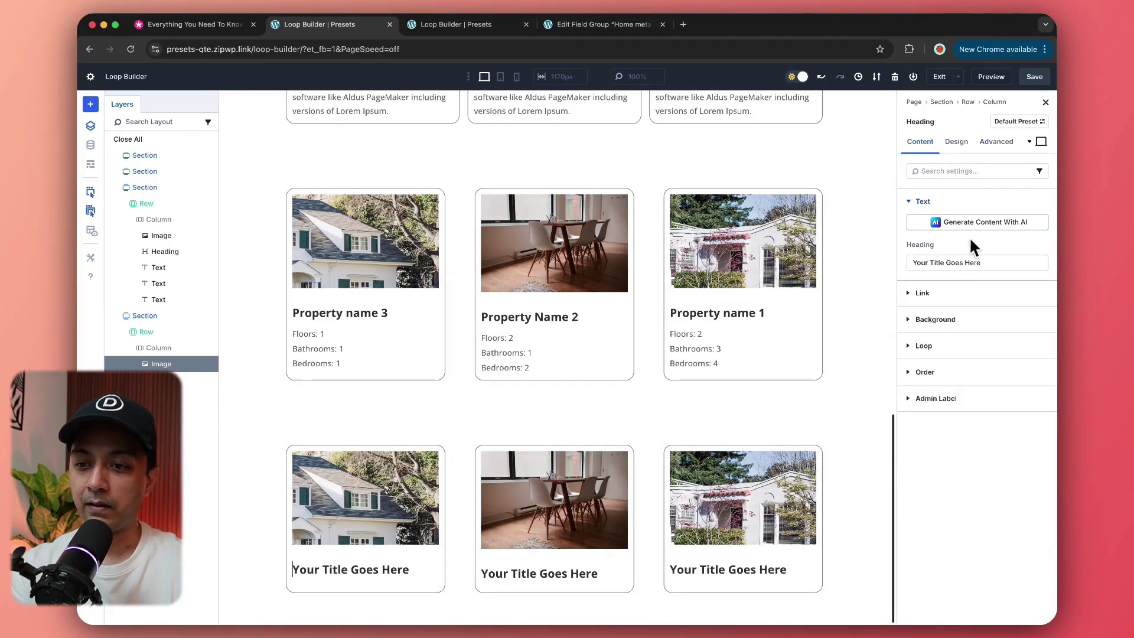
# Set the new heading's dynamic content to Loop Post Title
pyautogui.click(1030, 244)
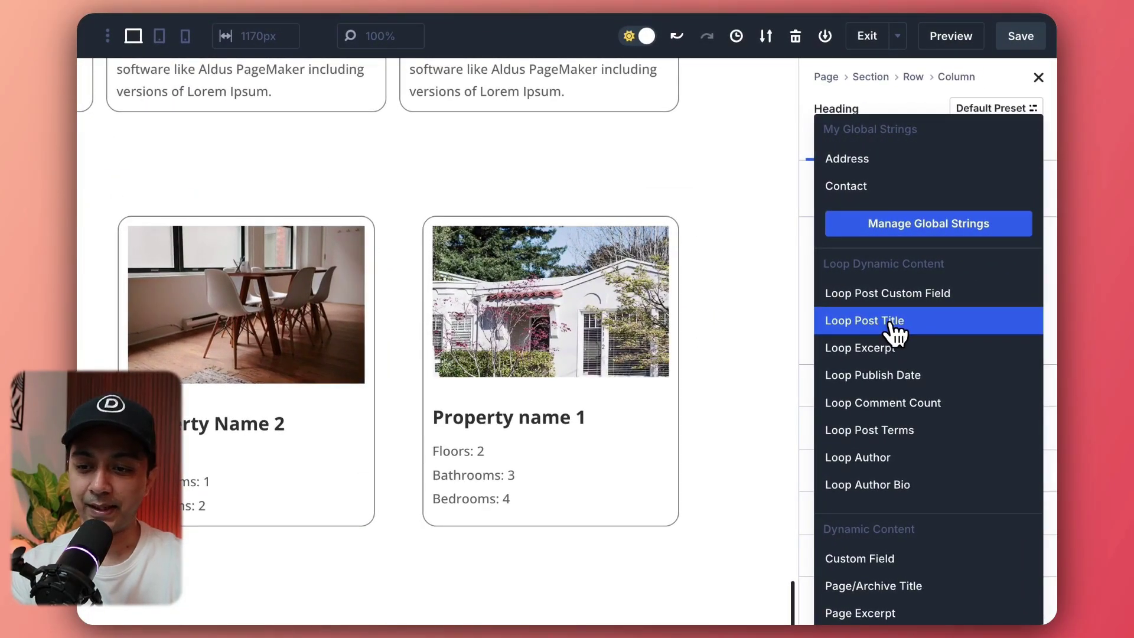
pyautogui.click(895, 322)
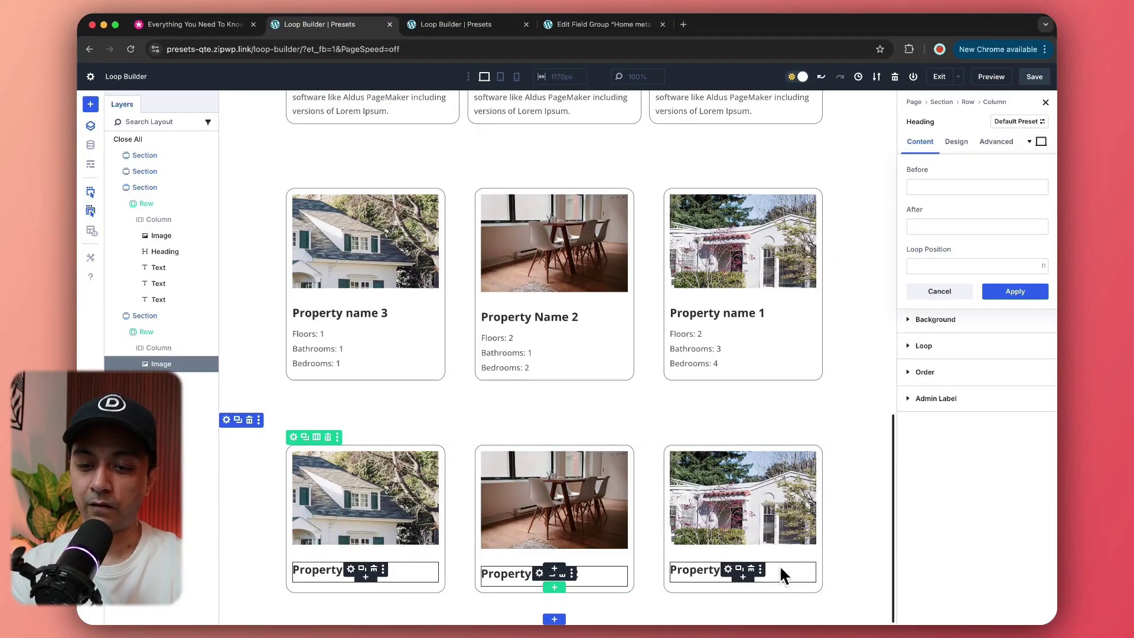
# Look up the list of Homes posts in the WordPress dashboard and return to the page builder
pyautogui.click(591, 24)
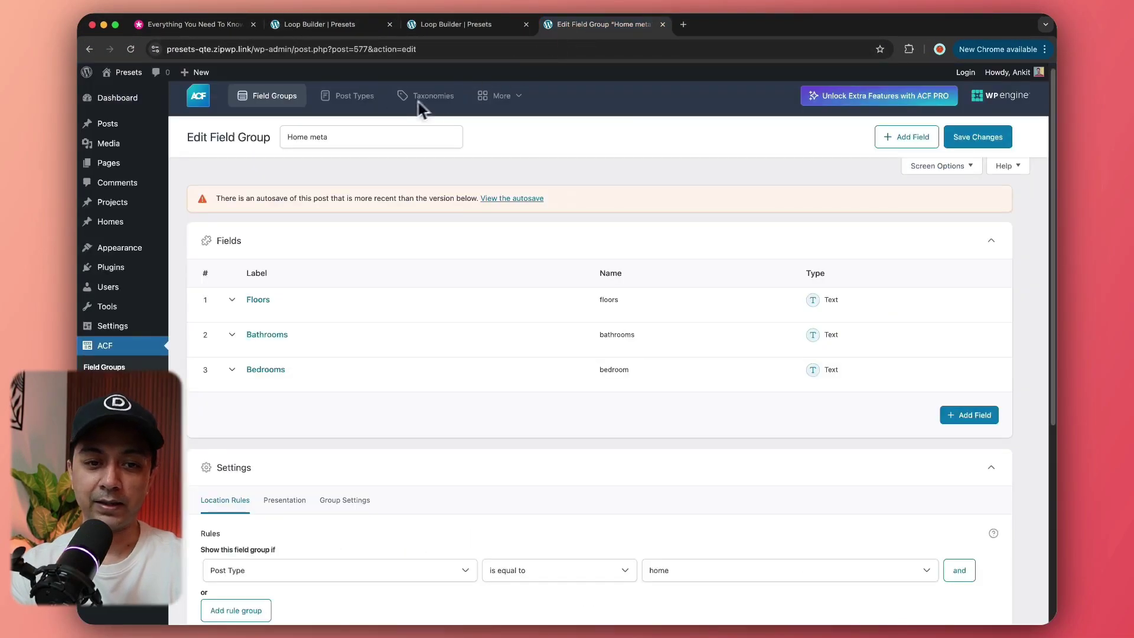
pyautogui.click(120, 222)
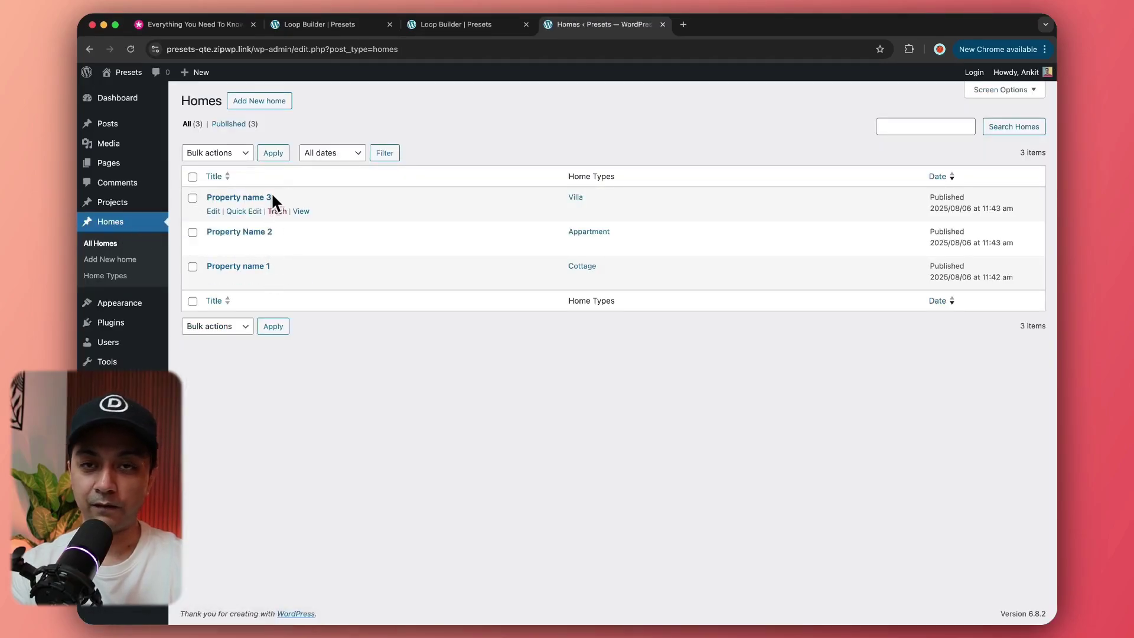
pyautogui.click(324, 24)
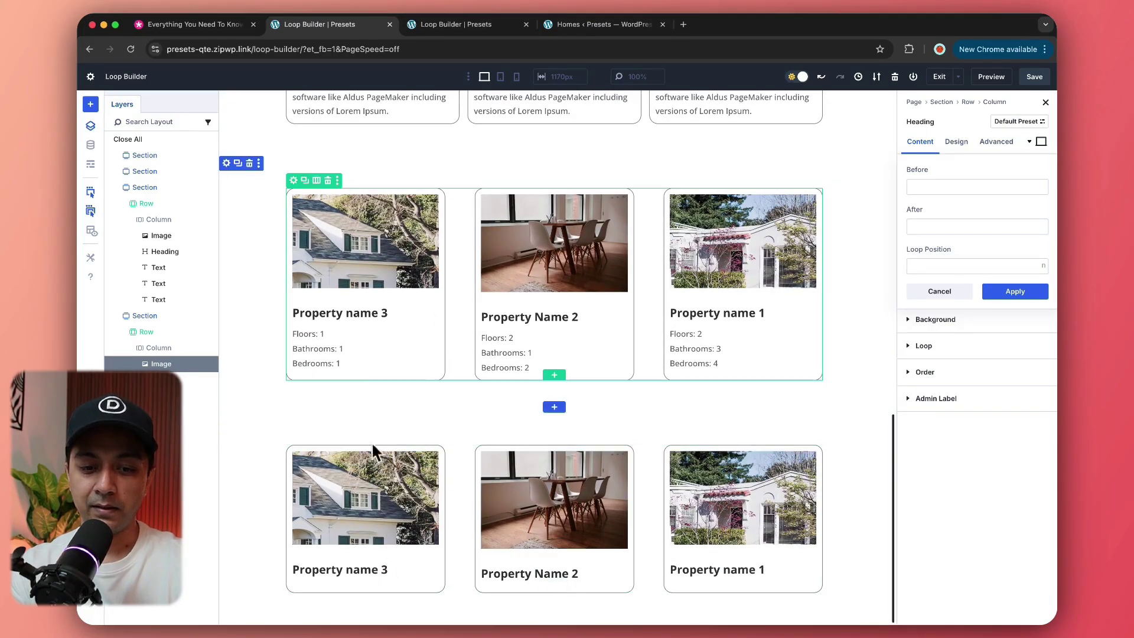
# Add a Text module below the property name heading in the new loop and open the settings of its section
pyautogui.click(370, 570)
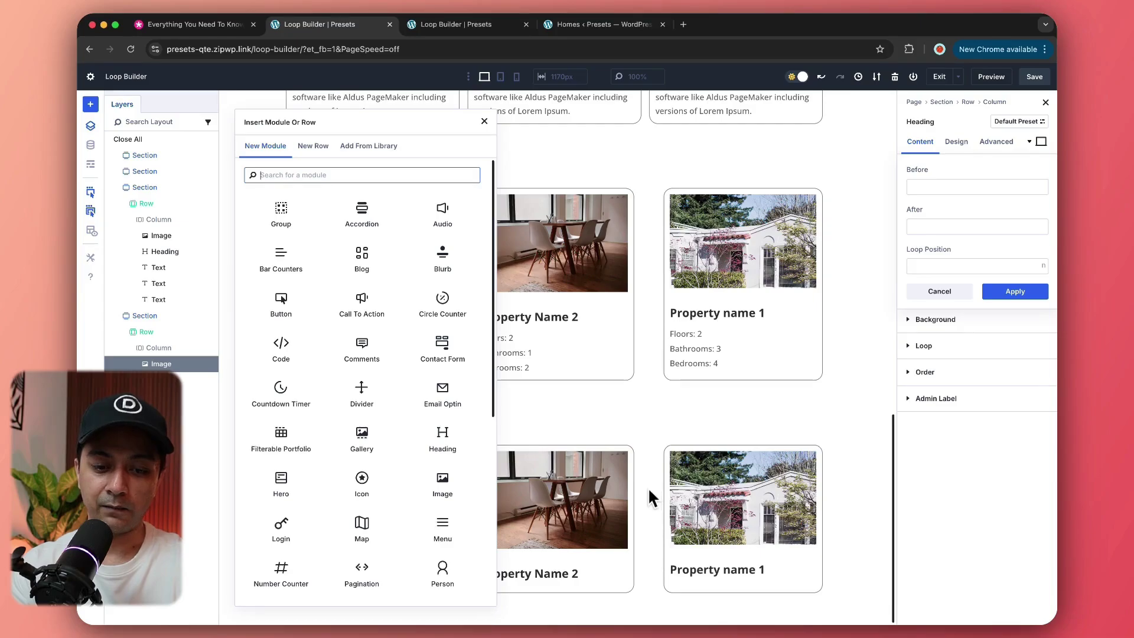
pyautogui.write('text')
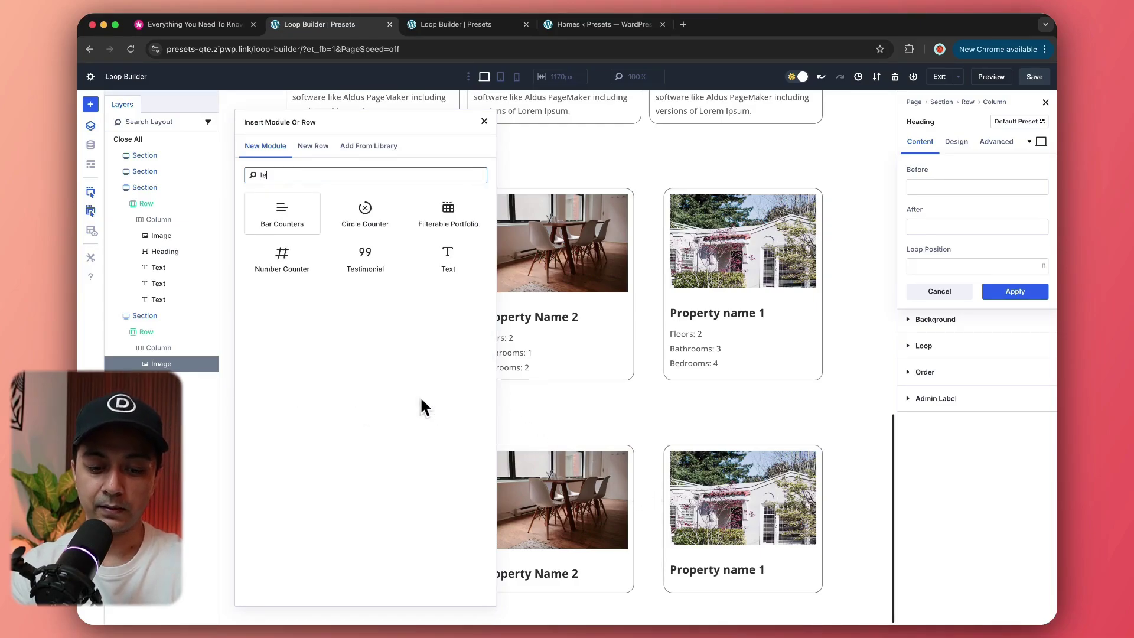
pyautogui.click(287, 228)
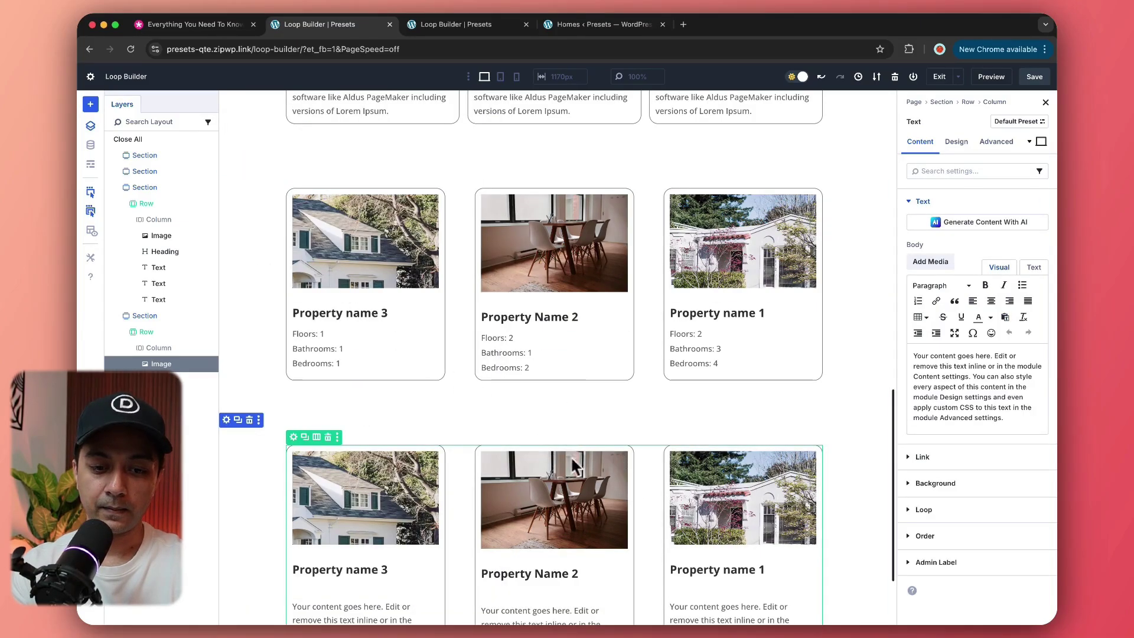
pyautogui.click(226, 422)
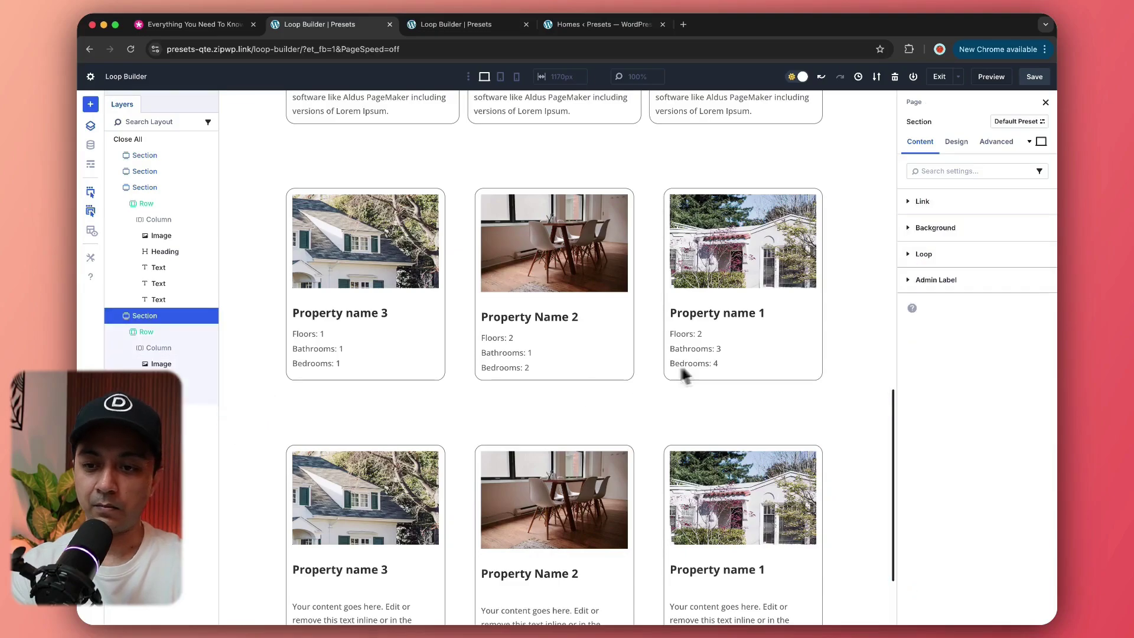
# Set the bottom margin of the new property loop's section to 200 px
pyautogui.scroll(-1, 793, 414)
pyautogui.scroll(-3, 794, 414)
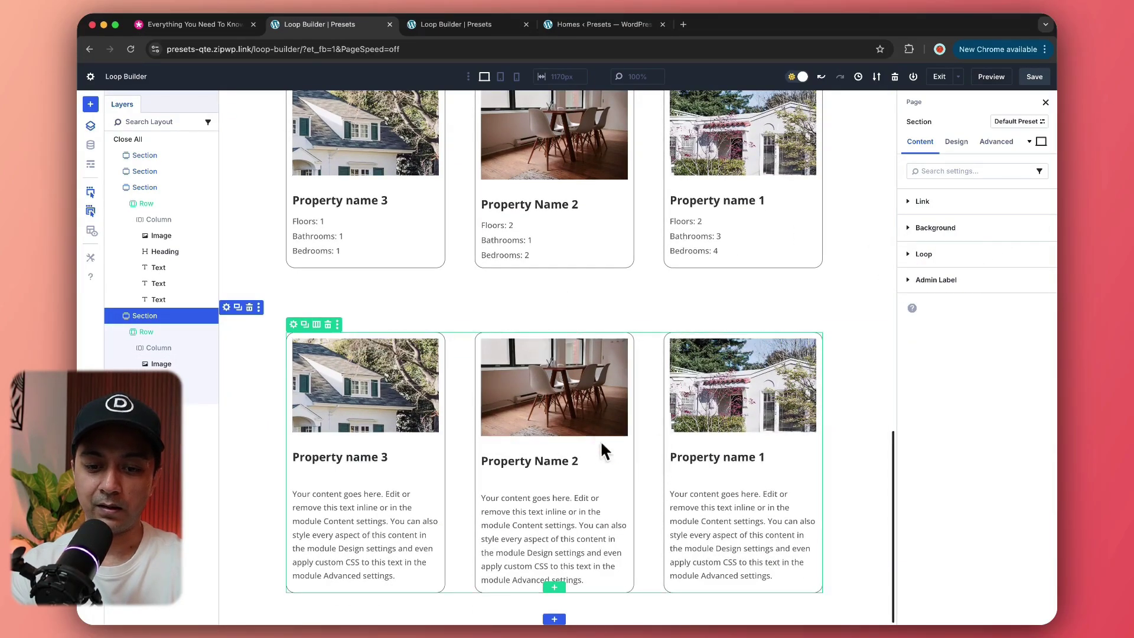
pyautogui.click(956, 142)
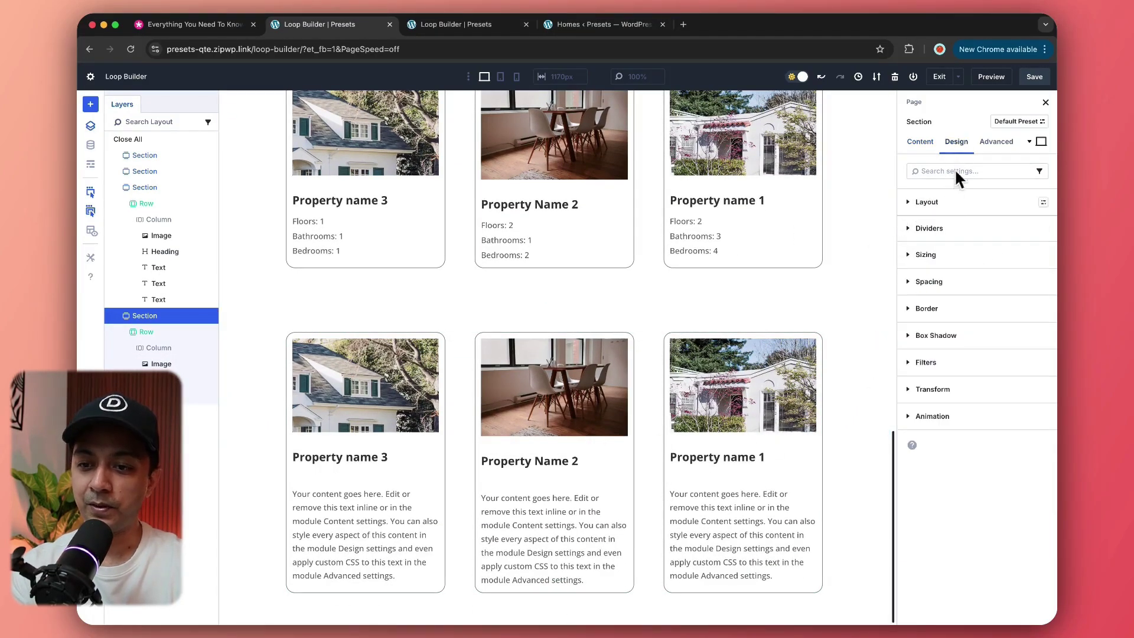
pyautogui.click(921, 287)
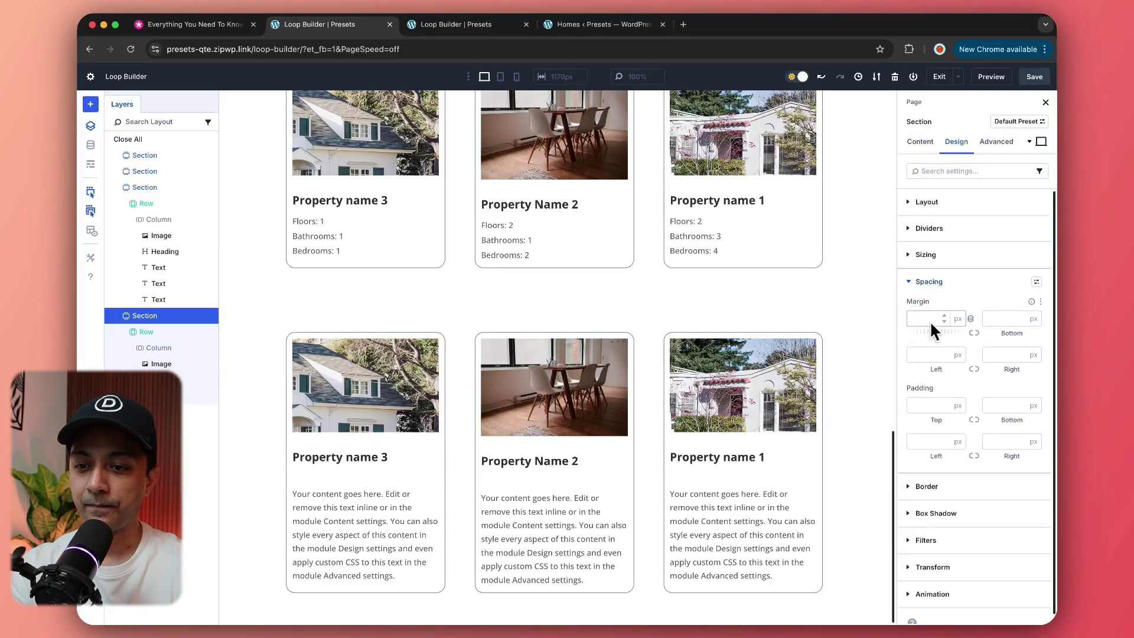
pyautogui.click(999, 319)
pyautogui.write('200')
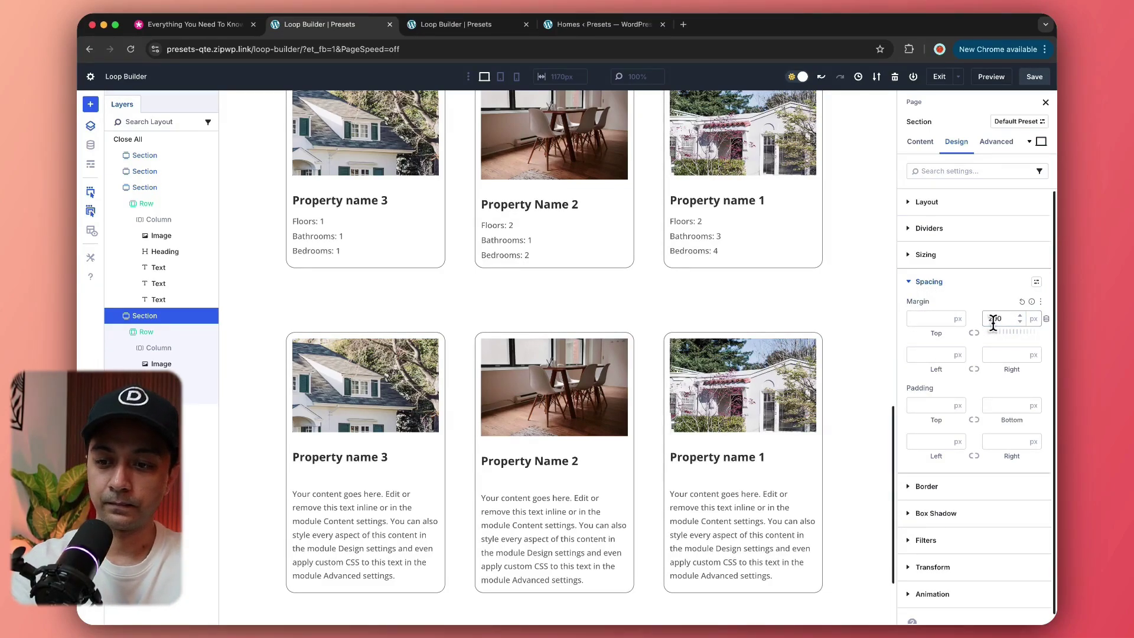
pyautogui.scroll(-2, 729, 419)
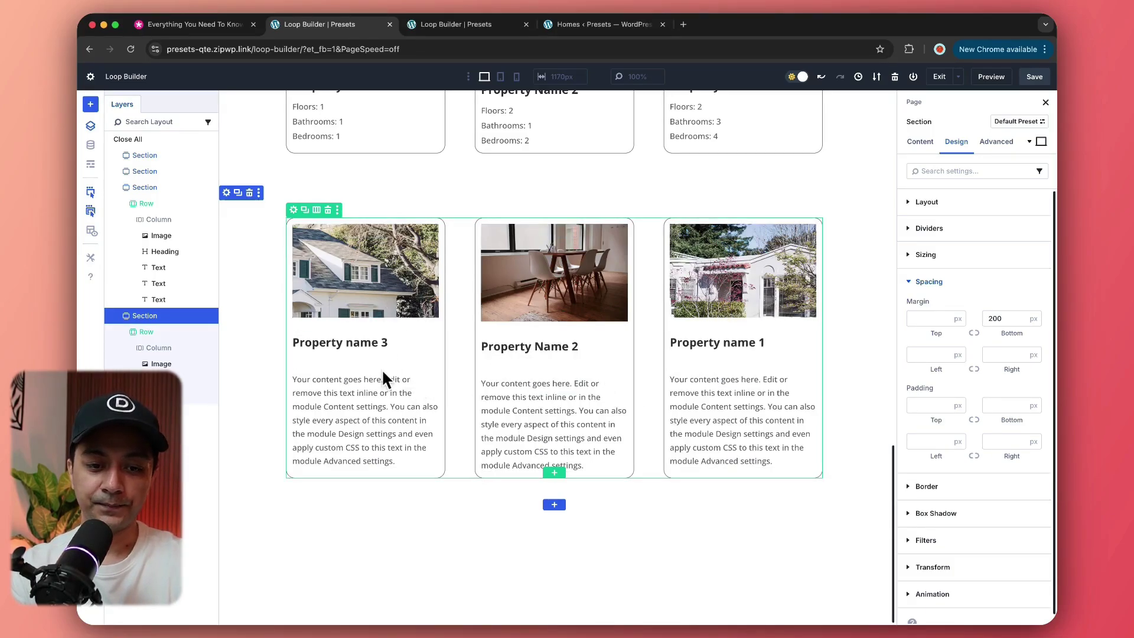
# Set the new Text module's body to the Loop Post Custom Field dynamic content, using the Floors custom field
pyautogui.scroll(1, 382, 370)
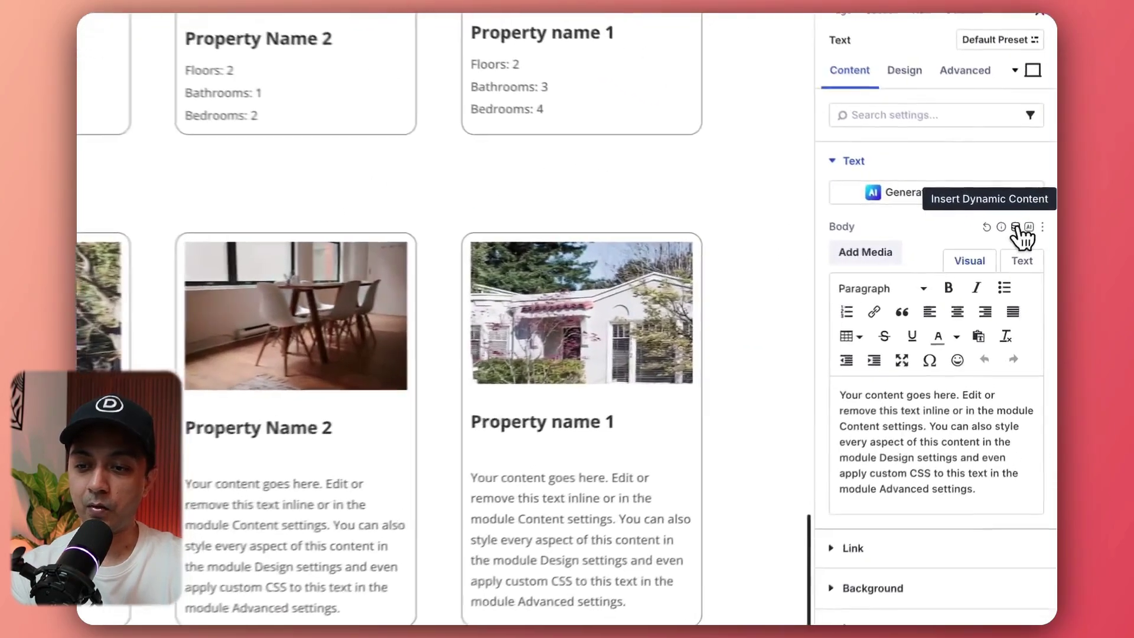
pyautogui.click(1029, 246)
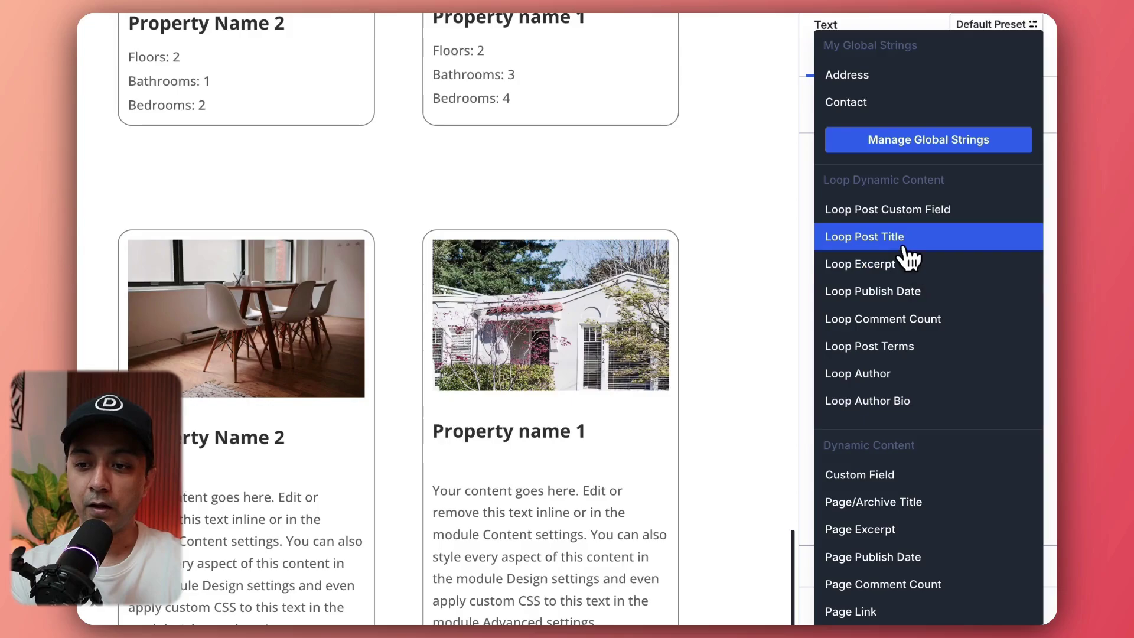
pyautogui.click(948, 214)
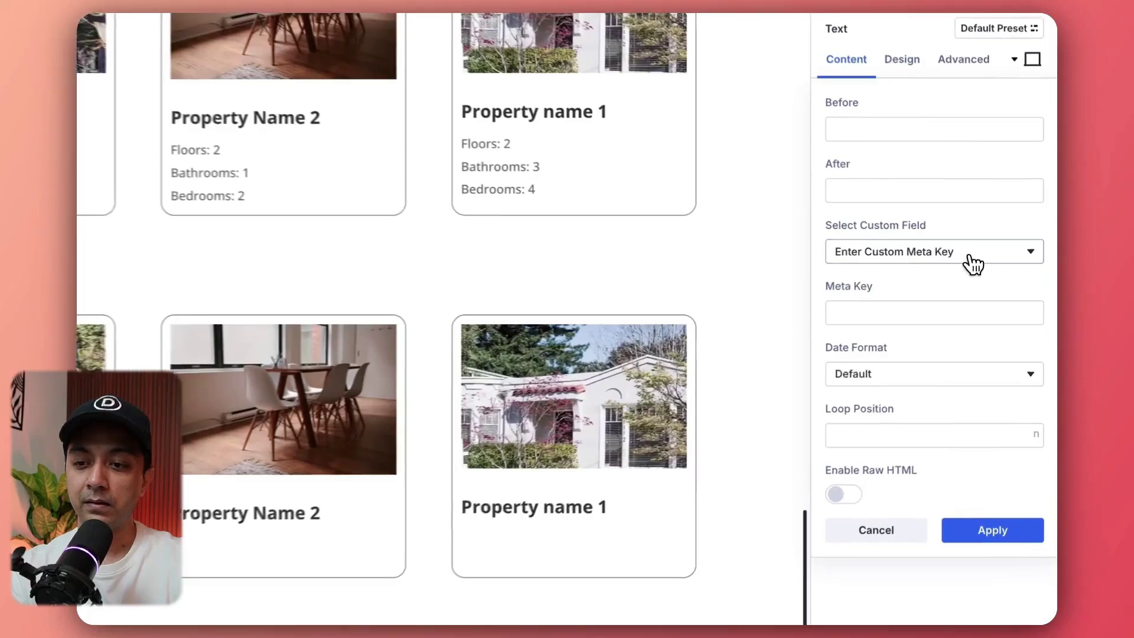
pyautogui.click(1003, 273)
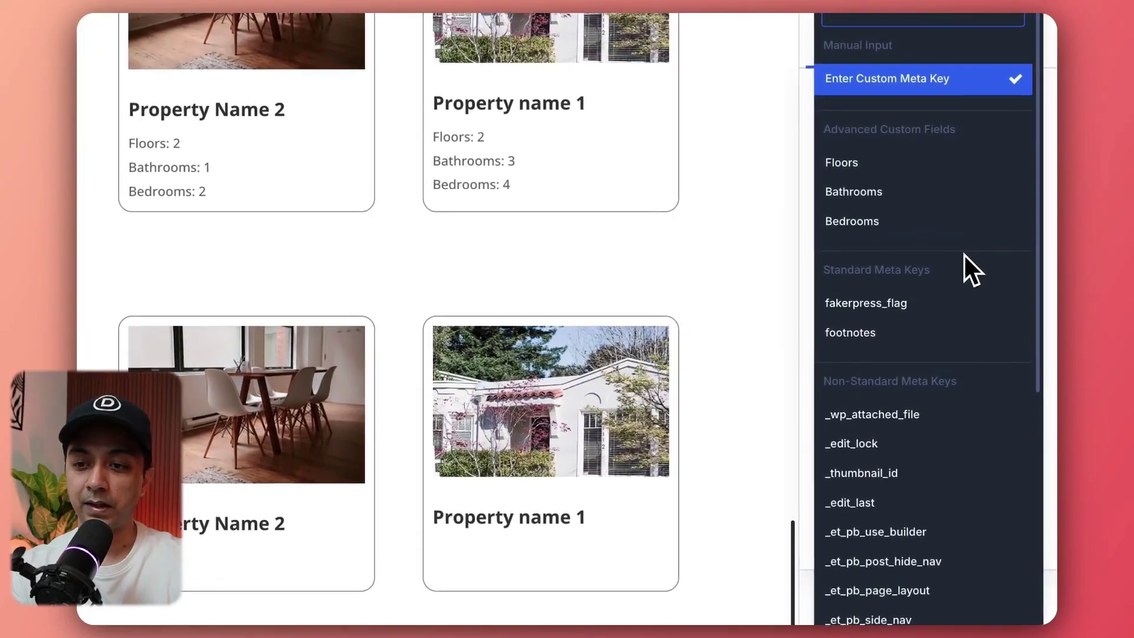
pyautogui.click(884, 166)
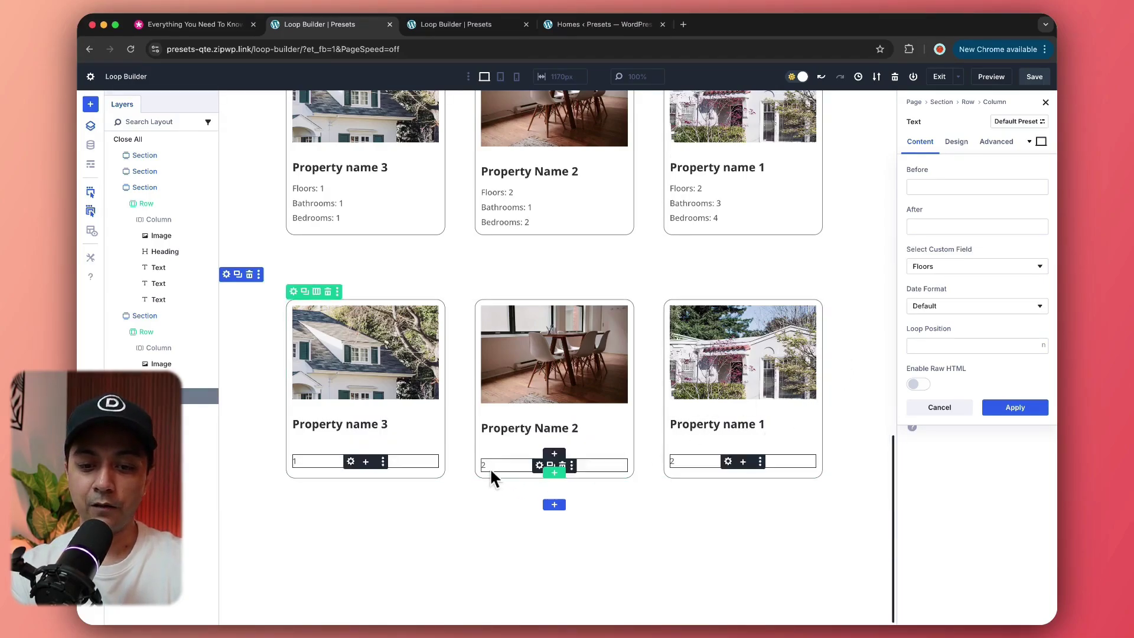
# Add the prefix "Floor: " before the Floors custom field value in the Text module
pyautogui.click(950, 189)
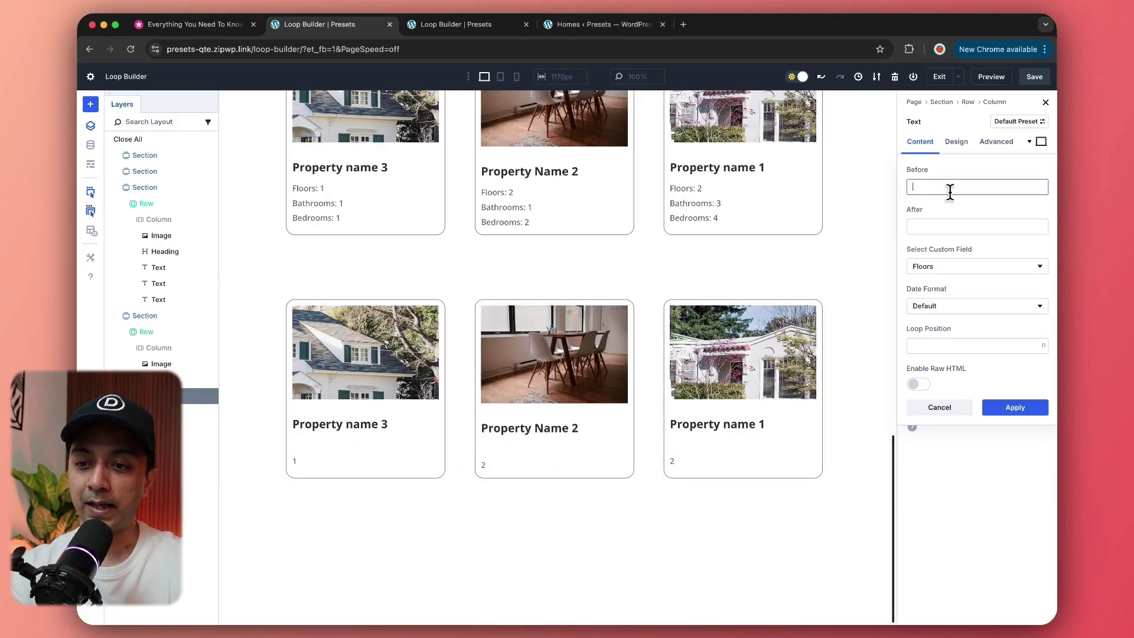
pyautogui.write('Flo')
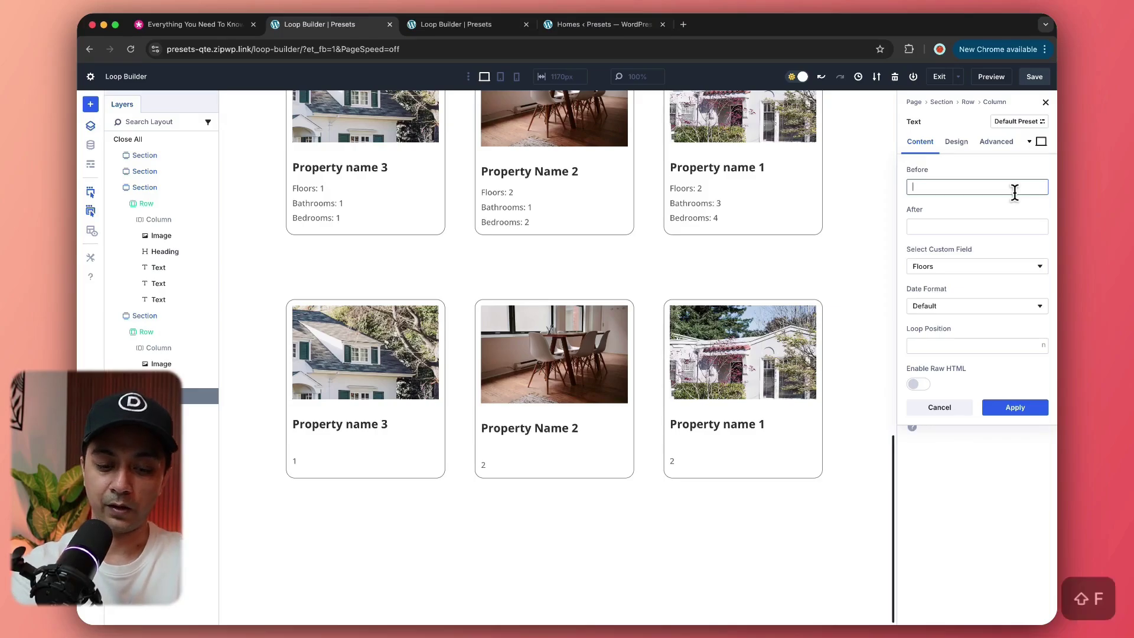
pyautogui.write('or:')
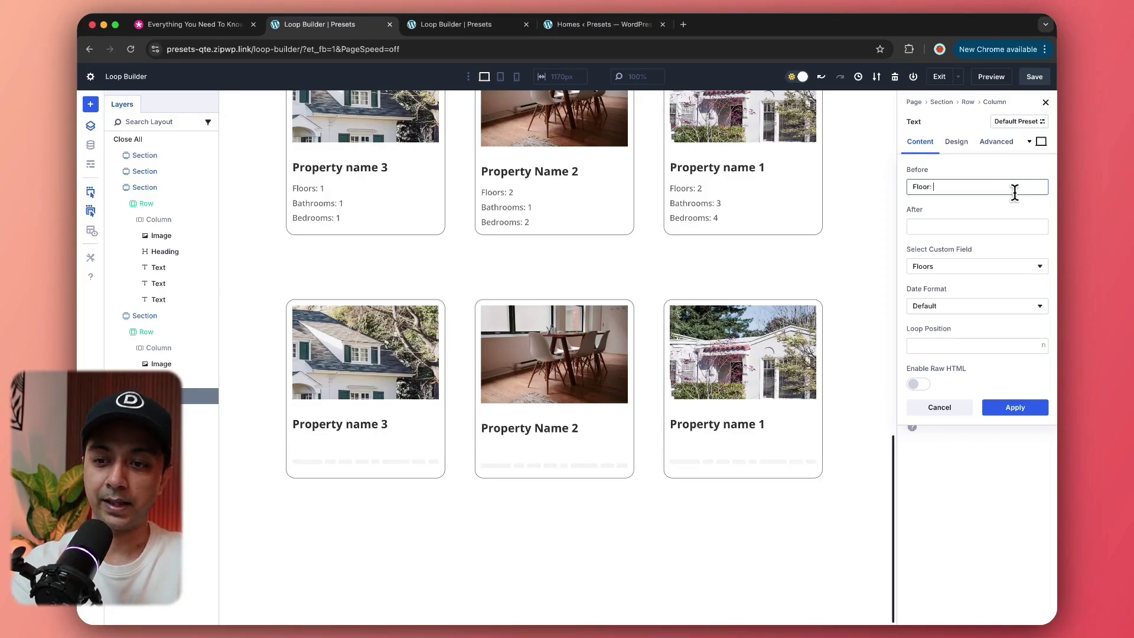